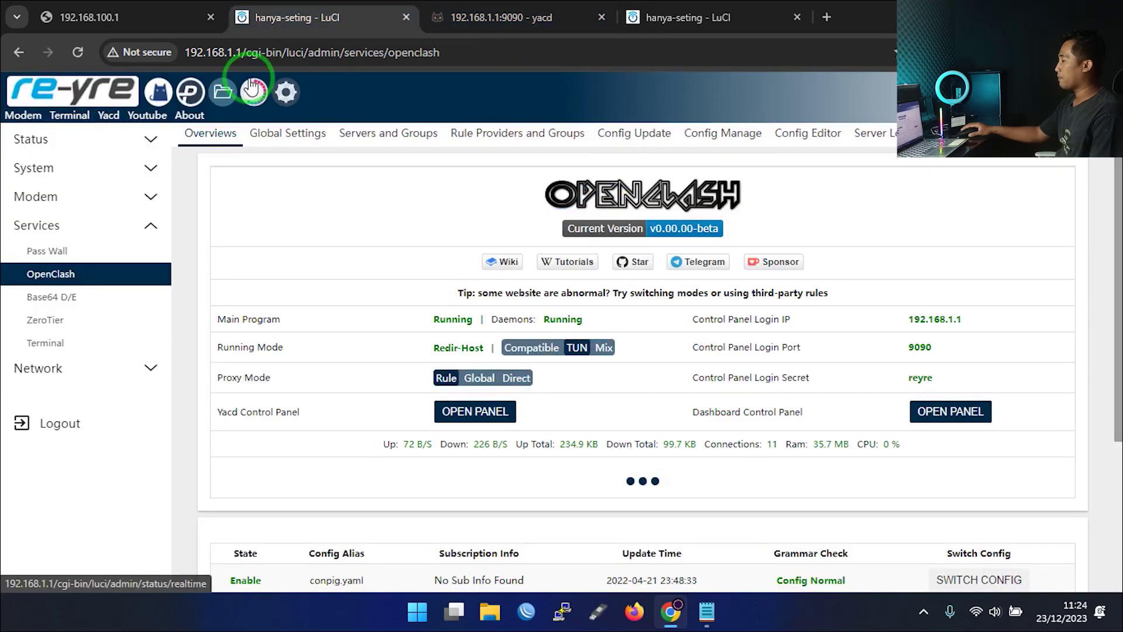
# - Bring up the network interfaces page and examine the eth1 interface's details
pyautogui.click(307, 102)
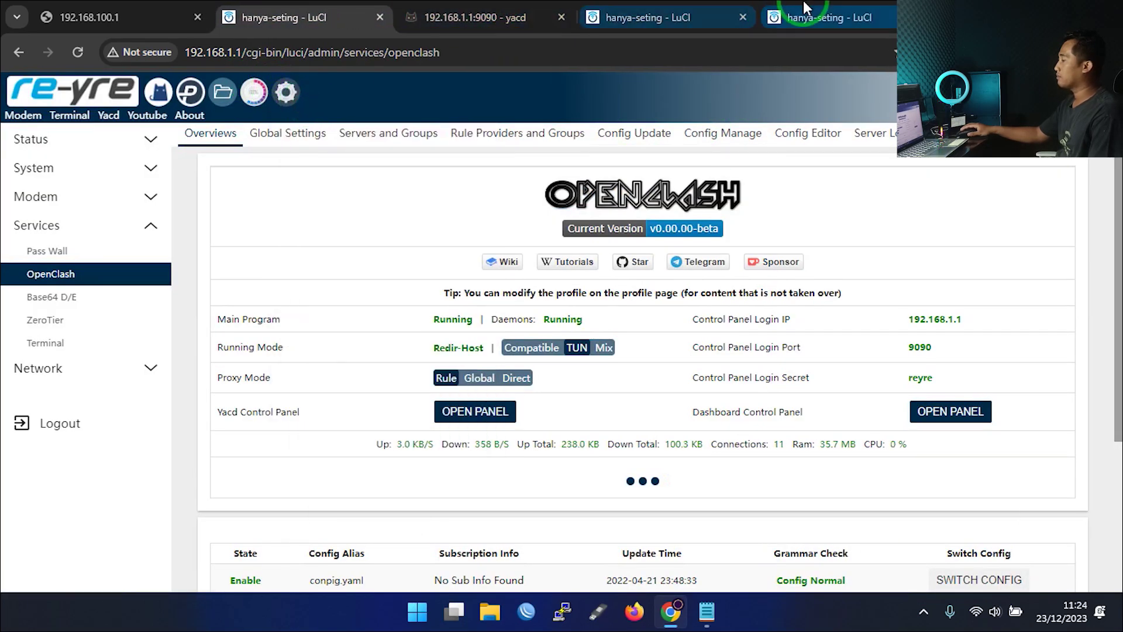
pyautogui.click(818, 18)
pyautogui.click(743, 18)
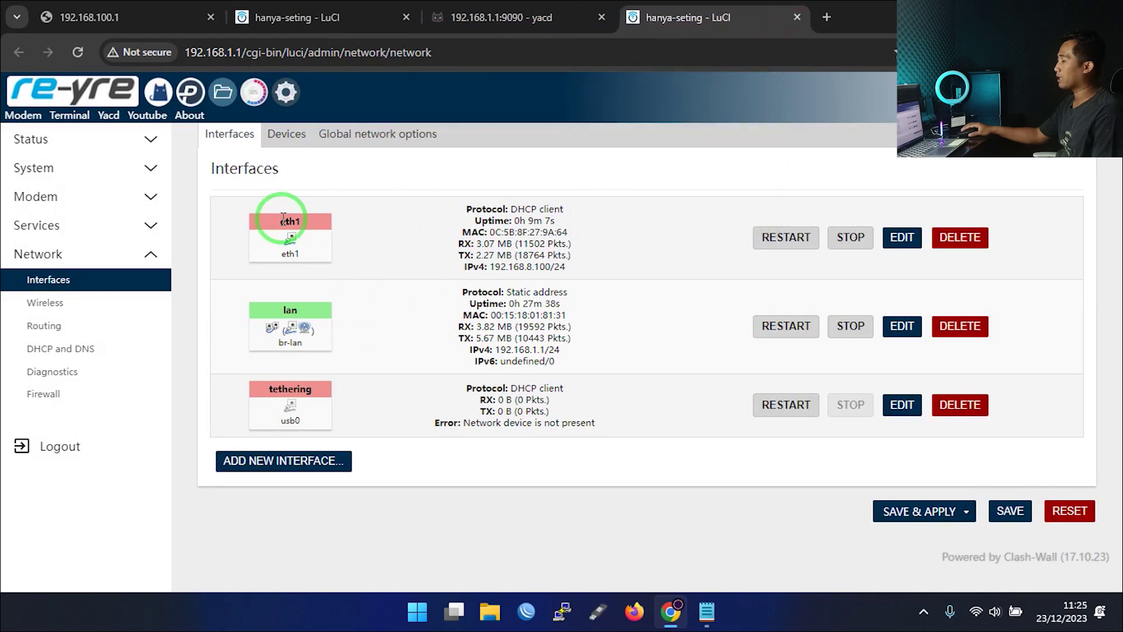
pyautogui.moveTo(459, 202)
pyautogui.mouseDown()
pyautogui.moveTo(570, 246)
pyautogui.moveTo(579, 268)
pyautogui.mouseUp()
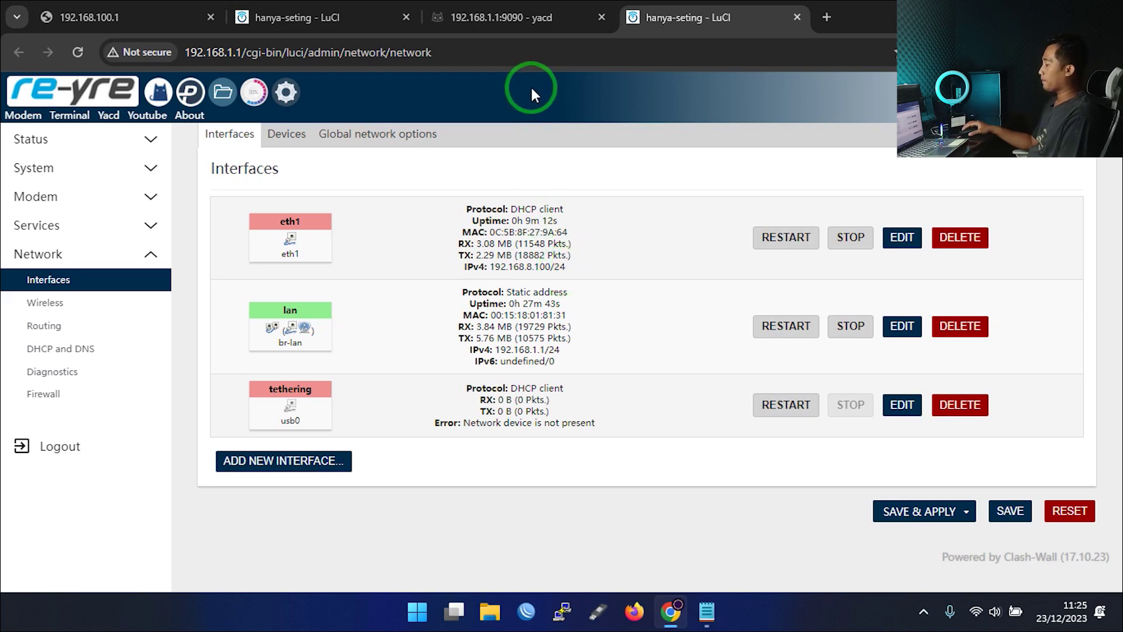
# - Switch to Notepad and move the vmess link onto its own line below the Link Non TLS label
pyautogui.click(705, 611)
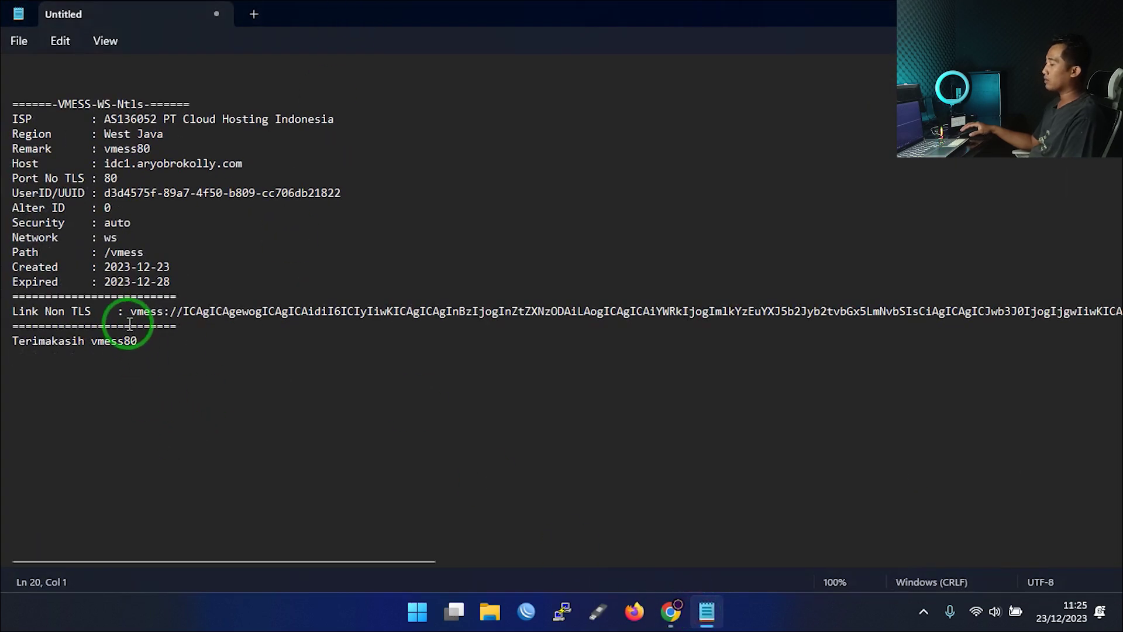
pyautogui.press('Return')
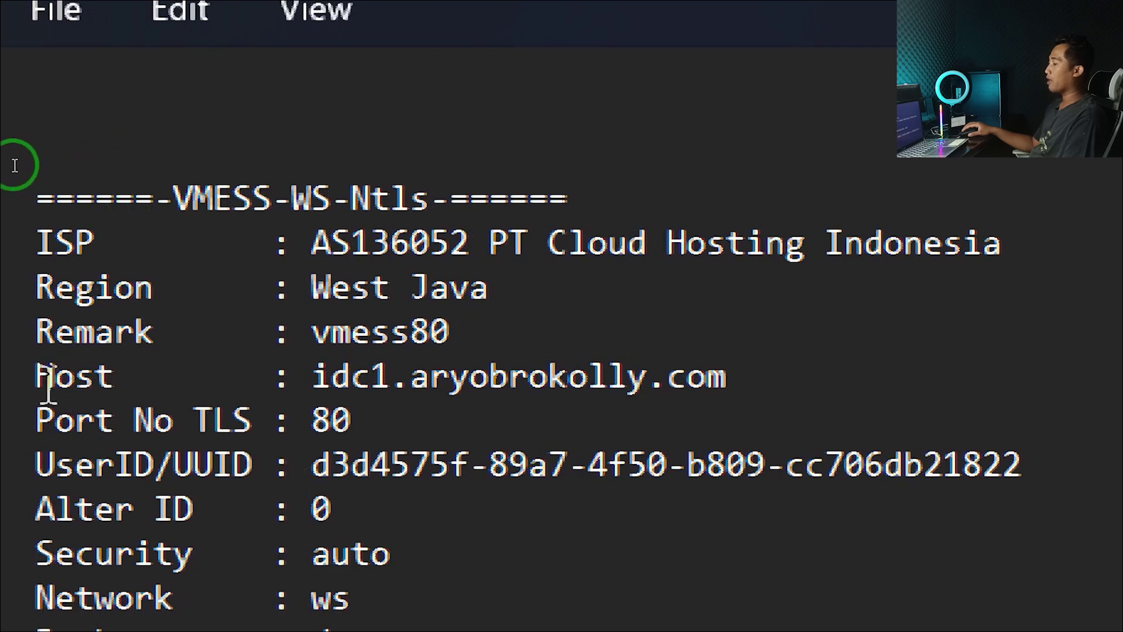
# - Examine the host, the non-TLS port and the UserID/UUID in the VMess account details
pyautogui.doubleClick(76, 381)
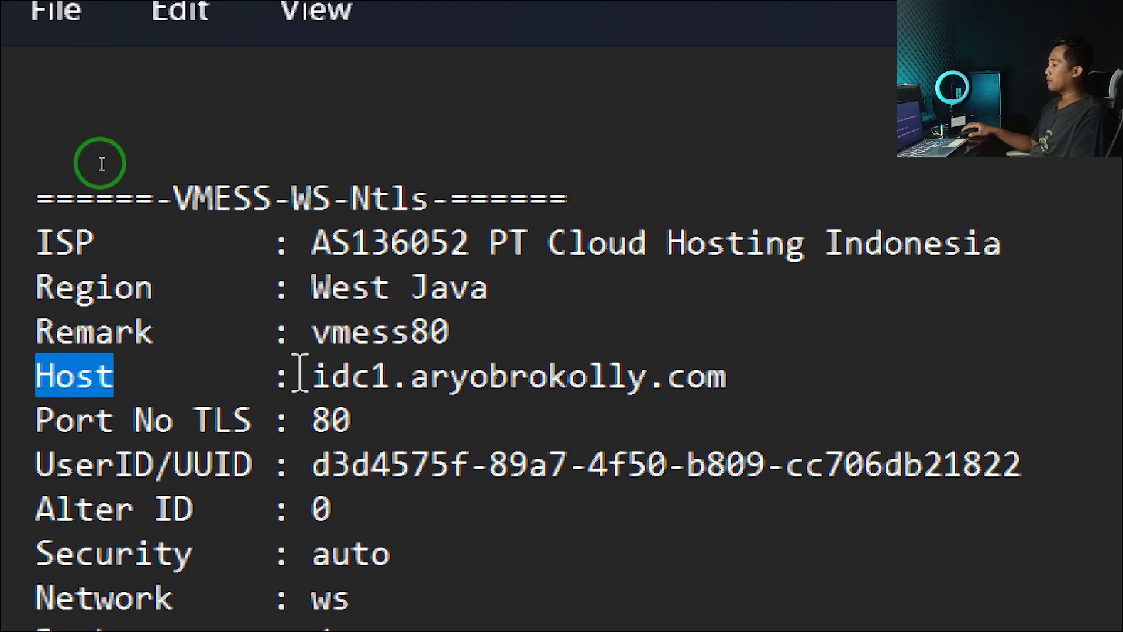
pyautogui.moveTo(312, 378); pyautogui.dragTo(900, 385)
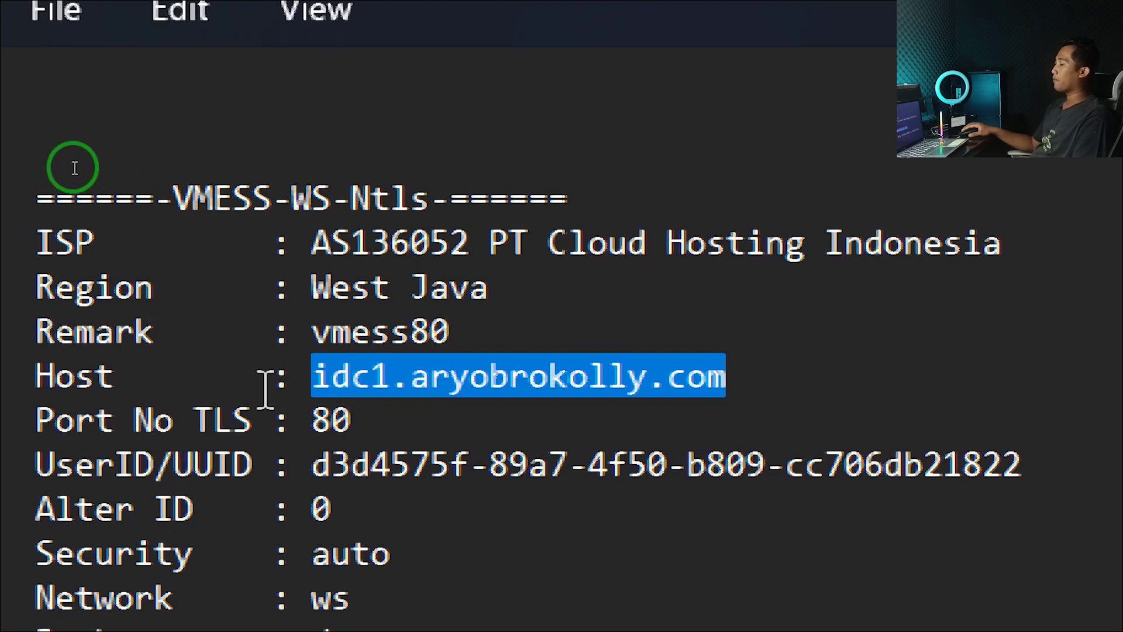
pyautogui.click(45, 377)
pyautogui.doubleClick(71, 376)
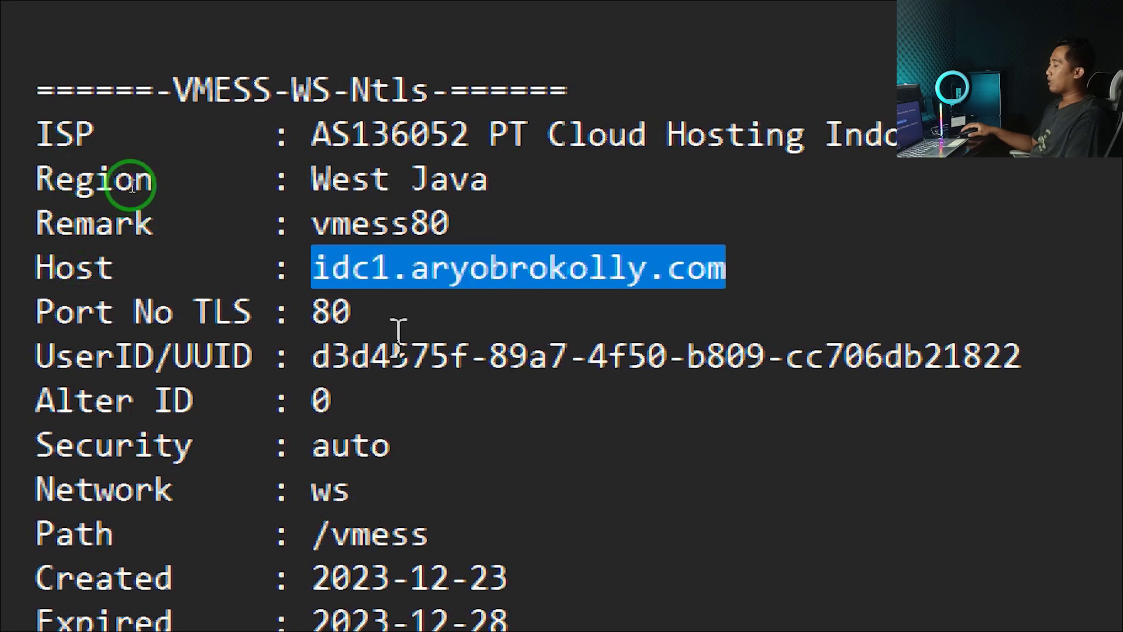
pyautogui.doubleClick(331, 313)
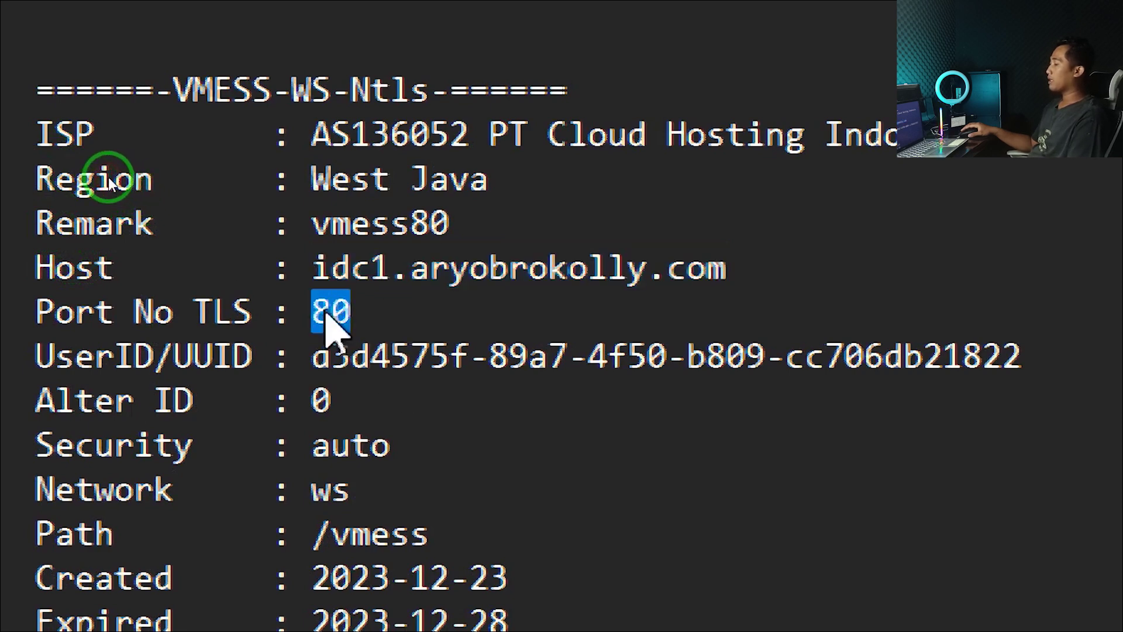
pyautogui.doubleClick(315, 358)
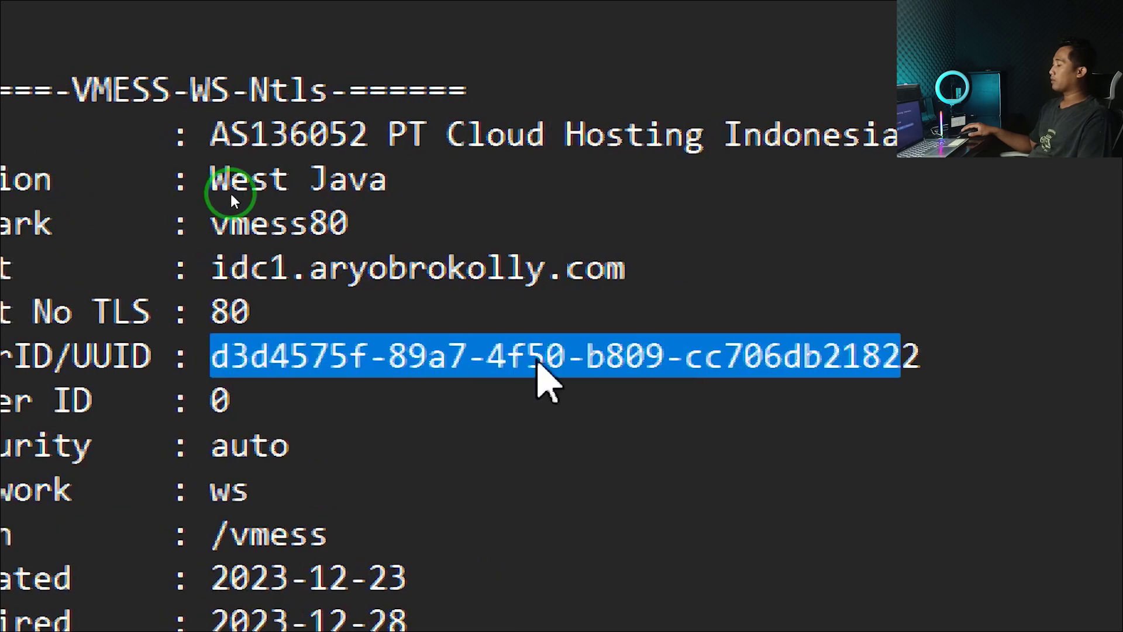
pyautogui.moveTo(1033, 356); pyautogui.dragTo(315, 381)
pyautogui.moveTo(179, 381); pyautogui.dragTo(175, 355)
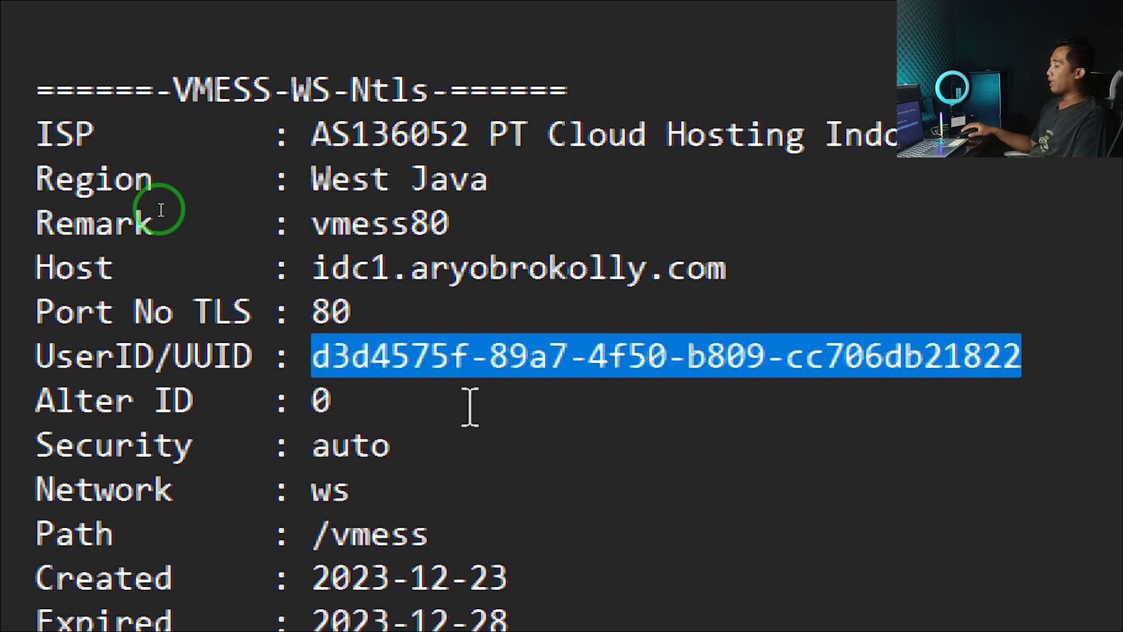
# - Examine the Alter ID, security, network, path, creation date and expiry date in the VMess account details
pyautogui.click(431, 401)
pyautogui.doubleClick(320, 401)
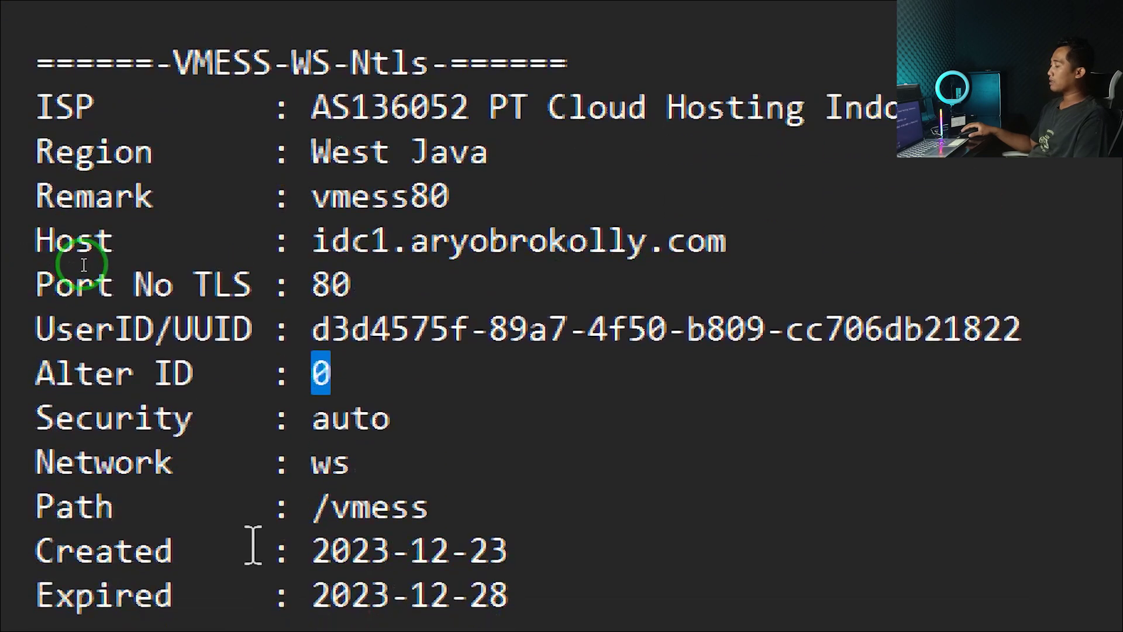
pyautogui.moveTo(55, 418); pyautogui.dragTo(201, 419)
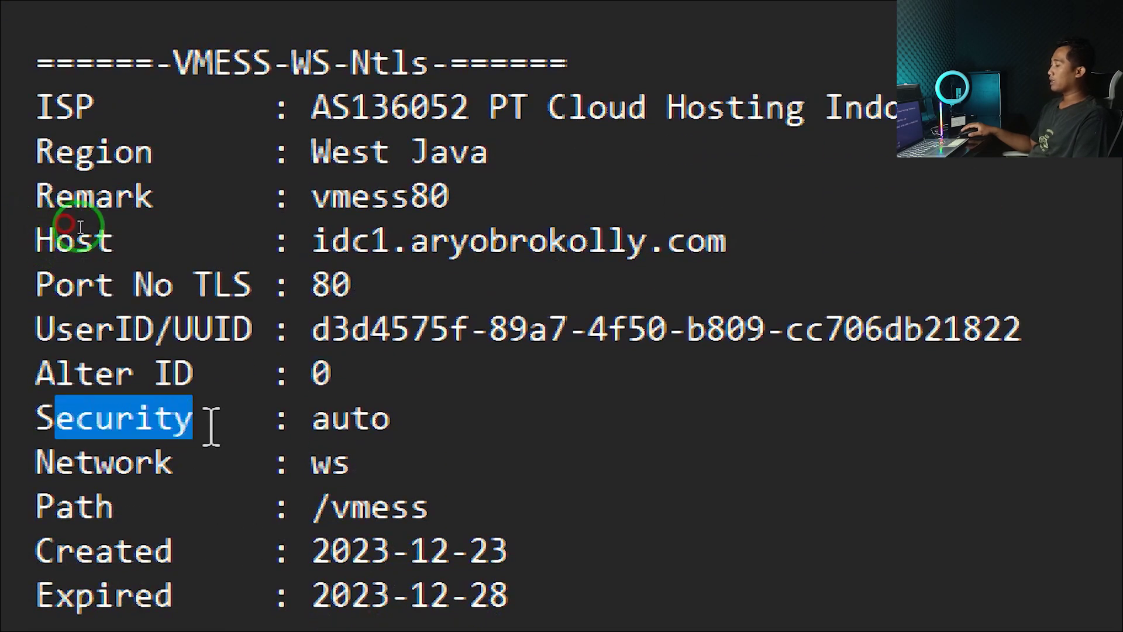
pyautogui.moveTo(392, 418); pyautogui.dragTo(319, 419)
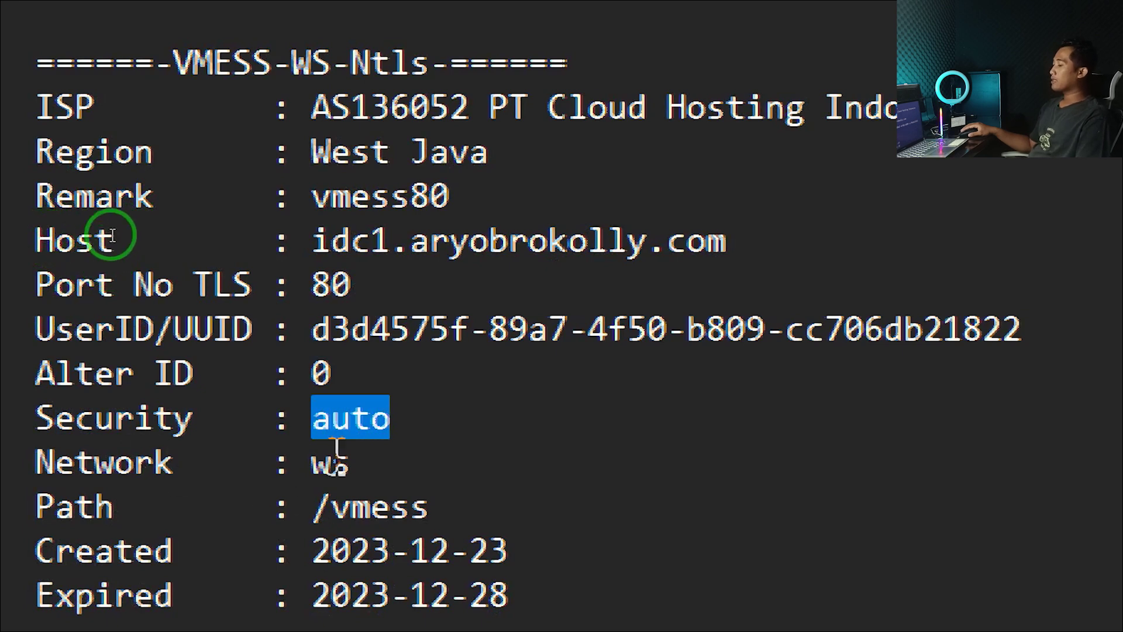
pyautogui.moveTo(312, 462); pyautogui.dragTo(353, 471)
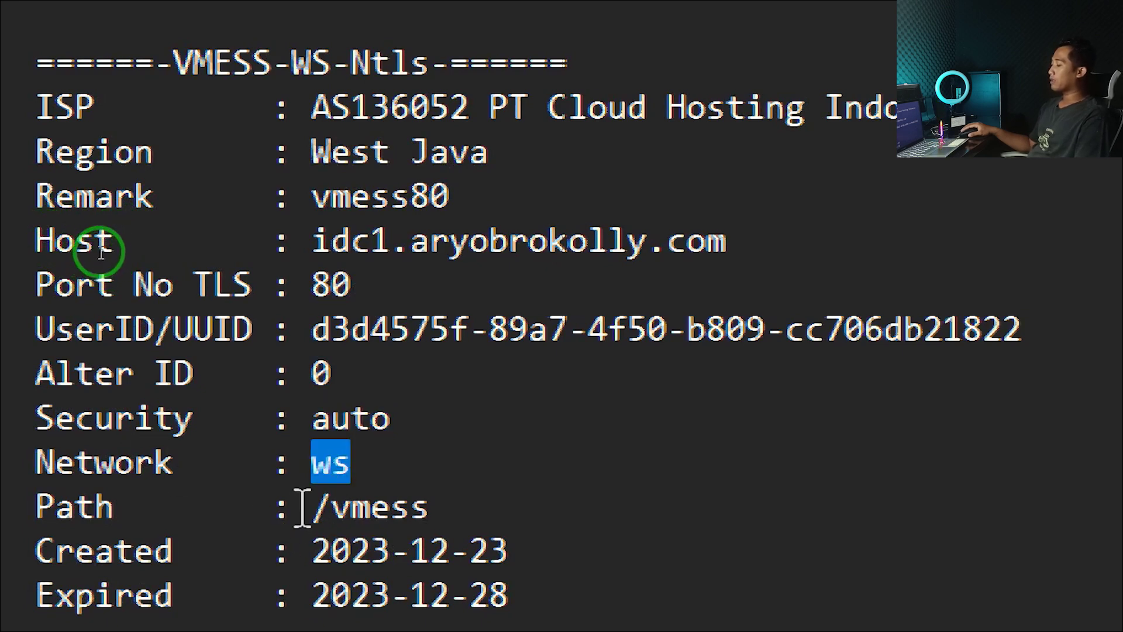
pyautogui.moveTo(316, 504); pyautogui.dragTo(468, 507)
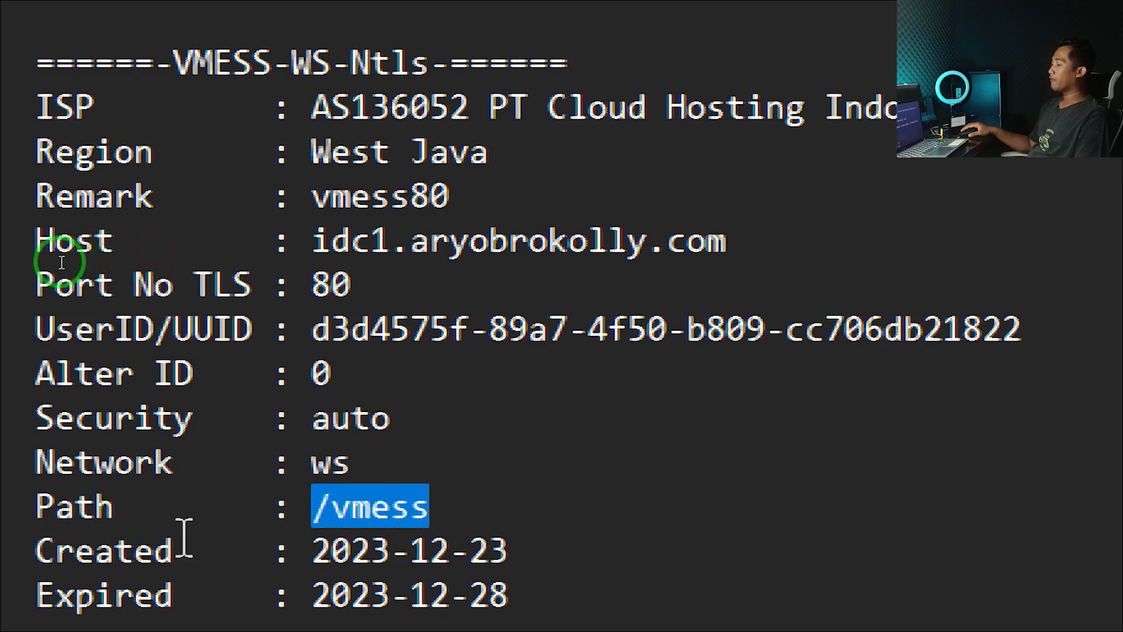
pyautogui.scroll(-3, 450, 506)
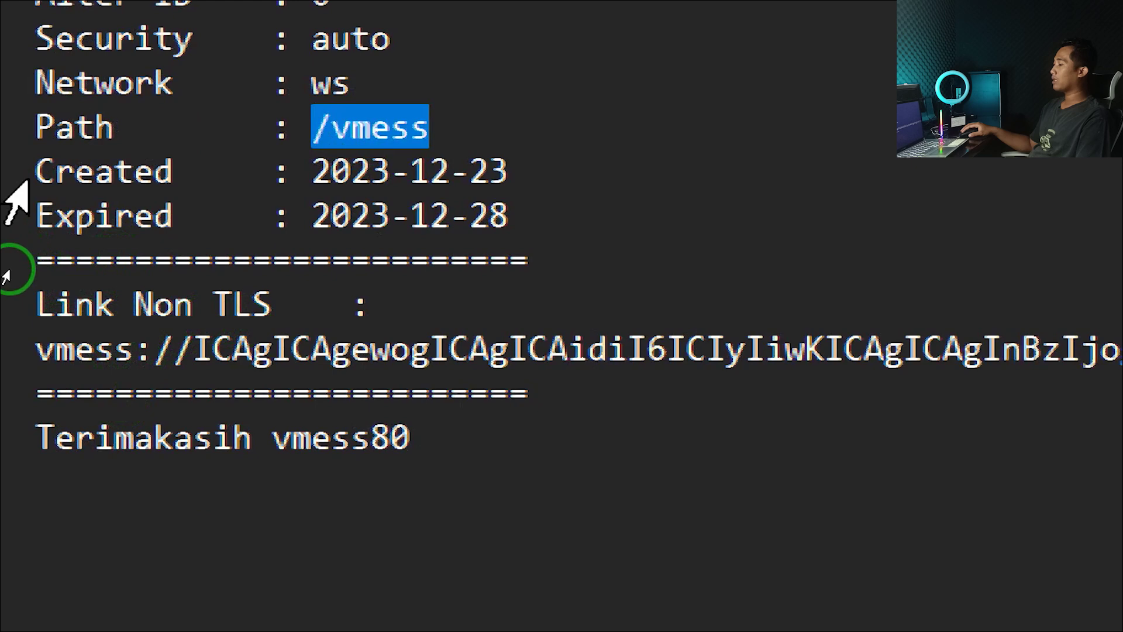
pyautogui.click(40, 164)
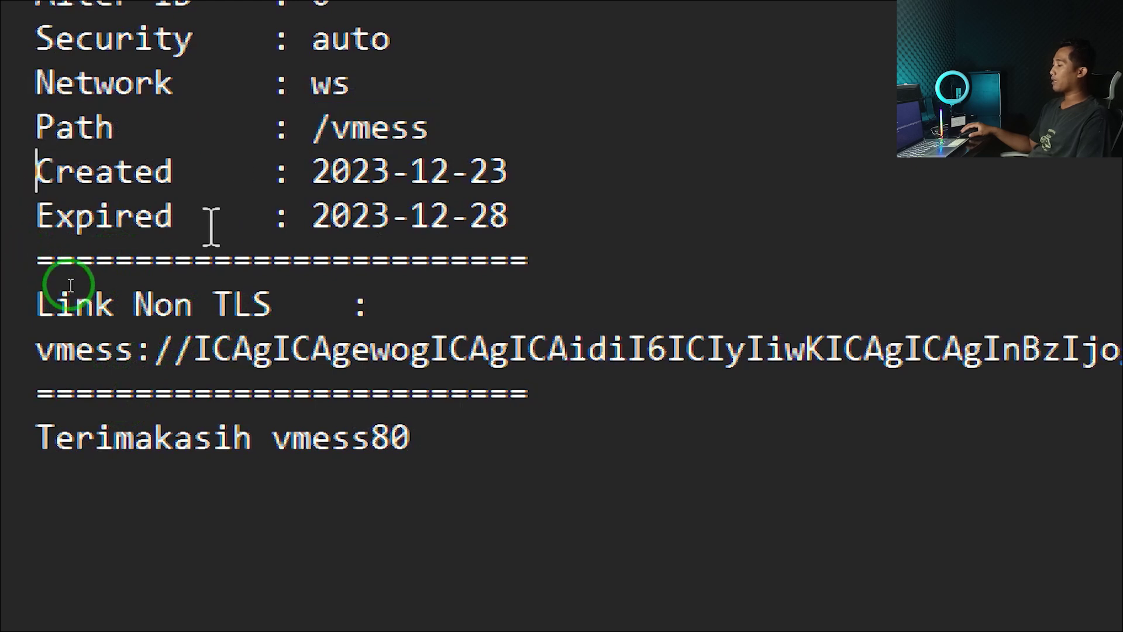
pyautogui.moveTo(210, 226); pyautogui.dragTo(7, 228)
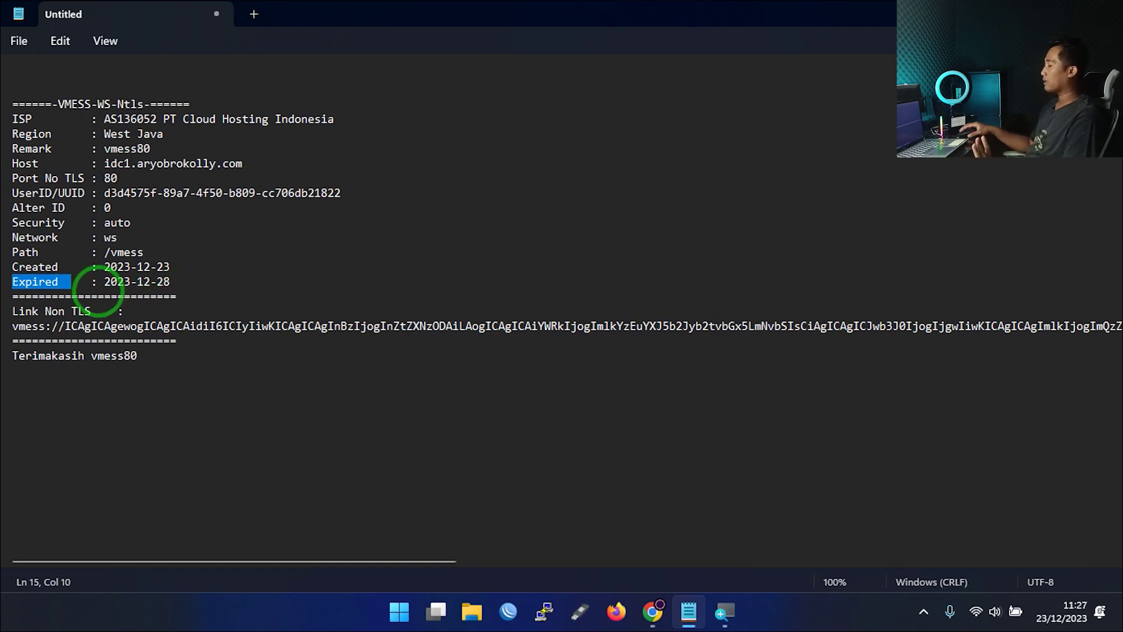
# - Switch to Chrome and display the OpenClash overview of the router at 192.168.1.1
pyautogui.moveTo(658, 614)
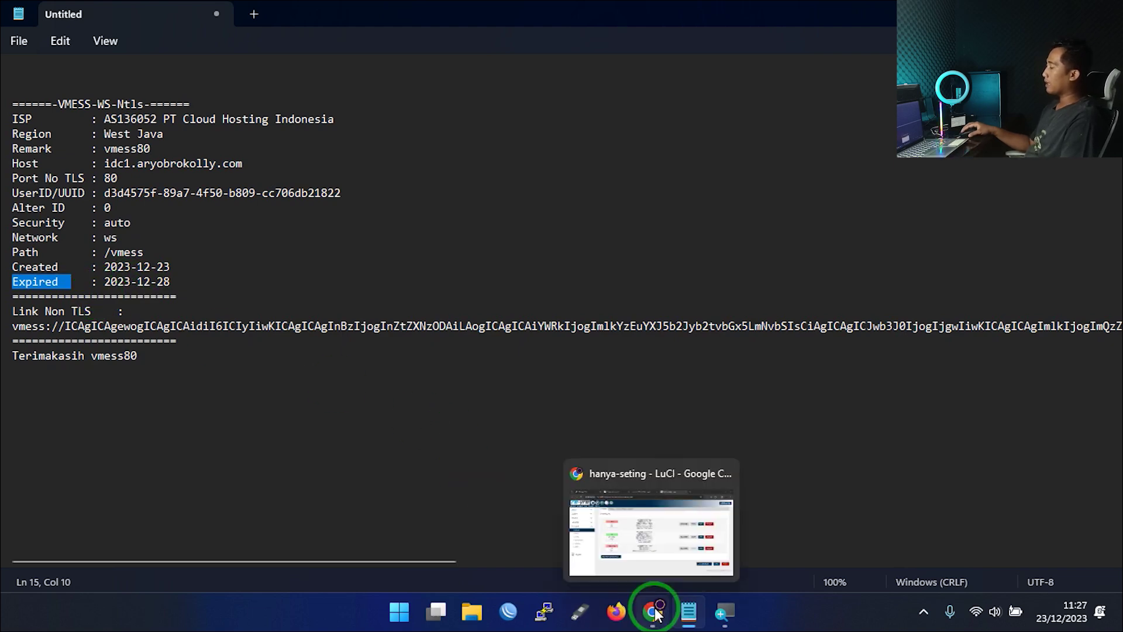
pyautogui.click(653, 612)
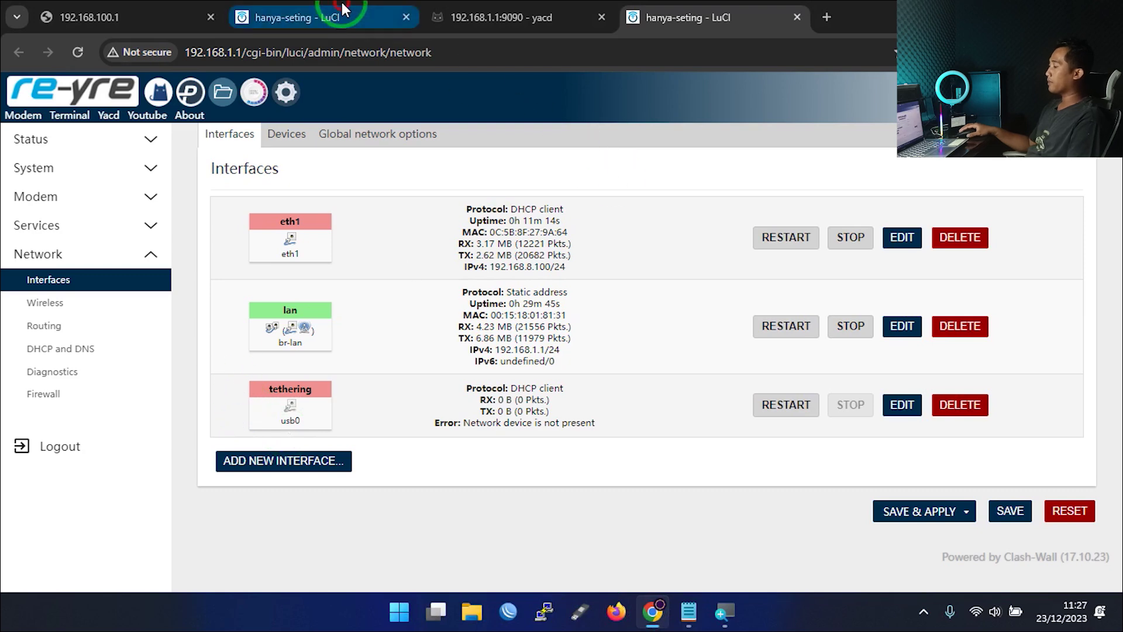
pyautogui.click(345, 11)
pyautogui.click(443, 210)
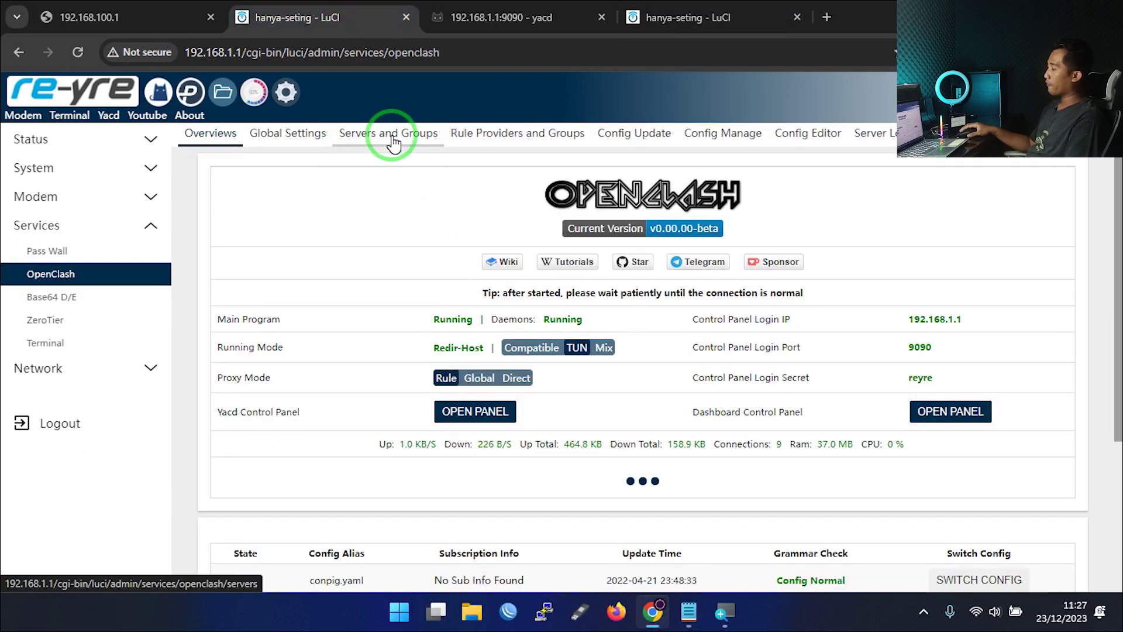
# - Show the available Wi-Fi networks and reload the OpenClash servers page at 192.168.100.1
pyautogui.click(94, 7)
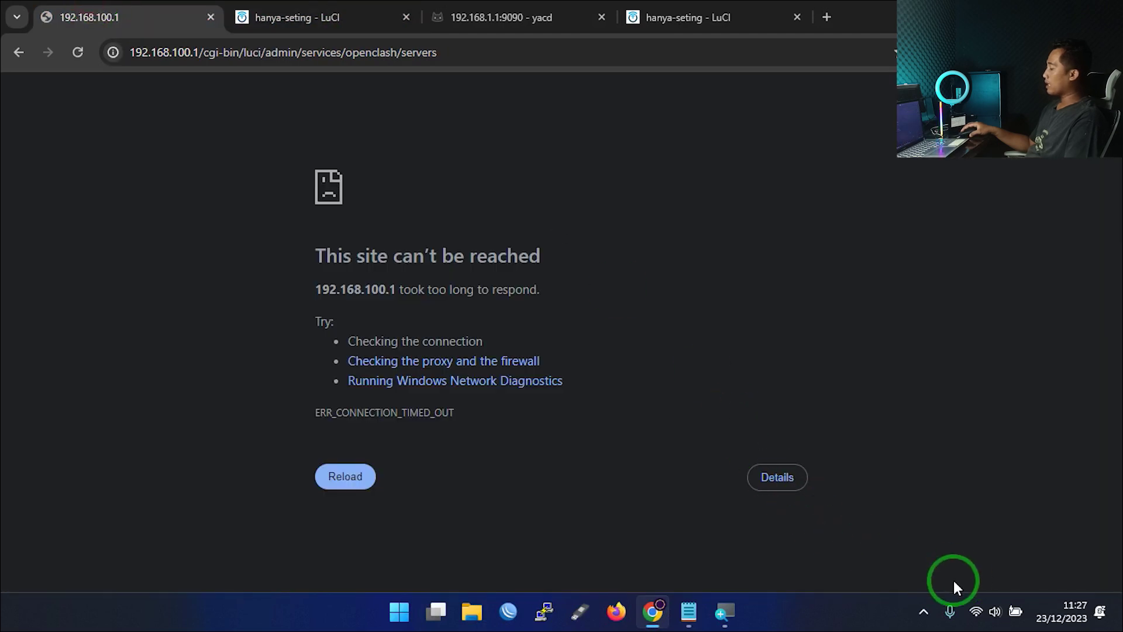
pyautogui.click(976, 611)
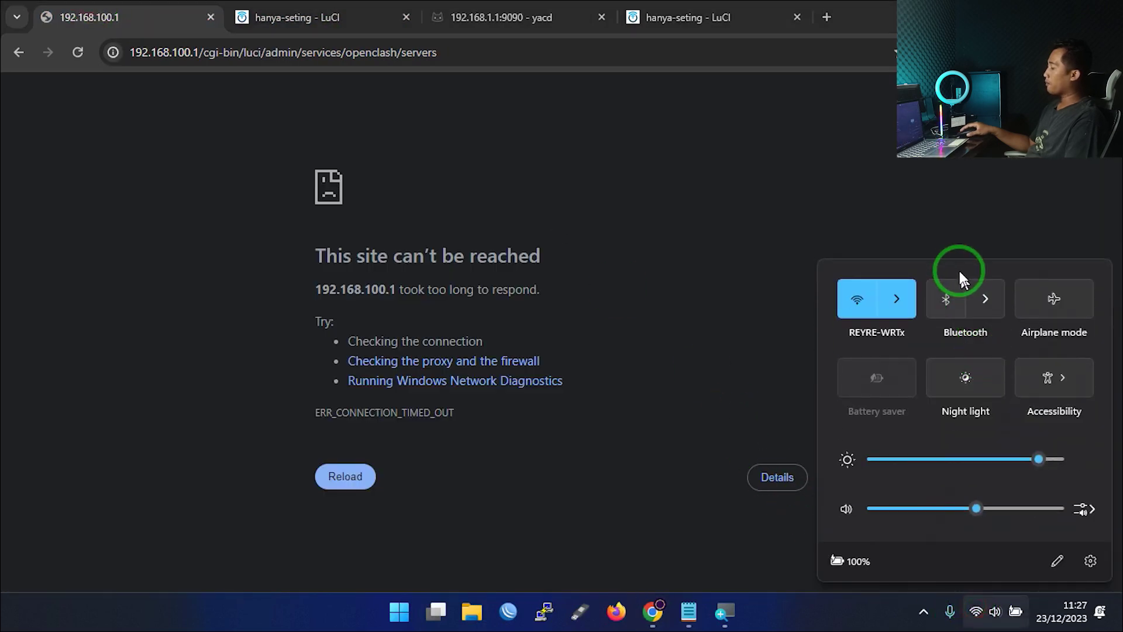
pyautogui.click(908, 288)
pyautogui.click(78, 55)
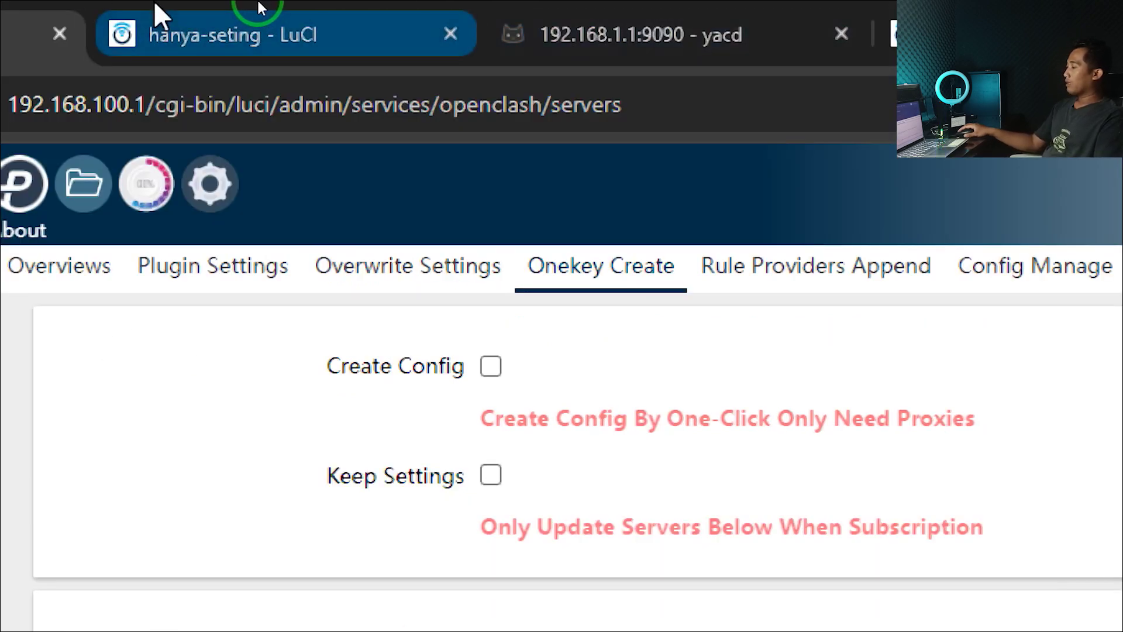
# - Open the Servers and Groups page of OpenClash at 192.168.1.1 and dismiss the saved-password warning
pyautogui.click(154, 3)
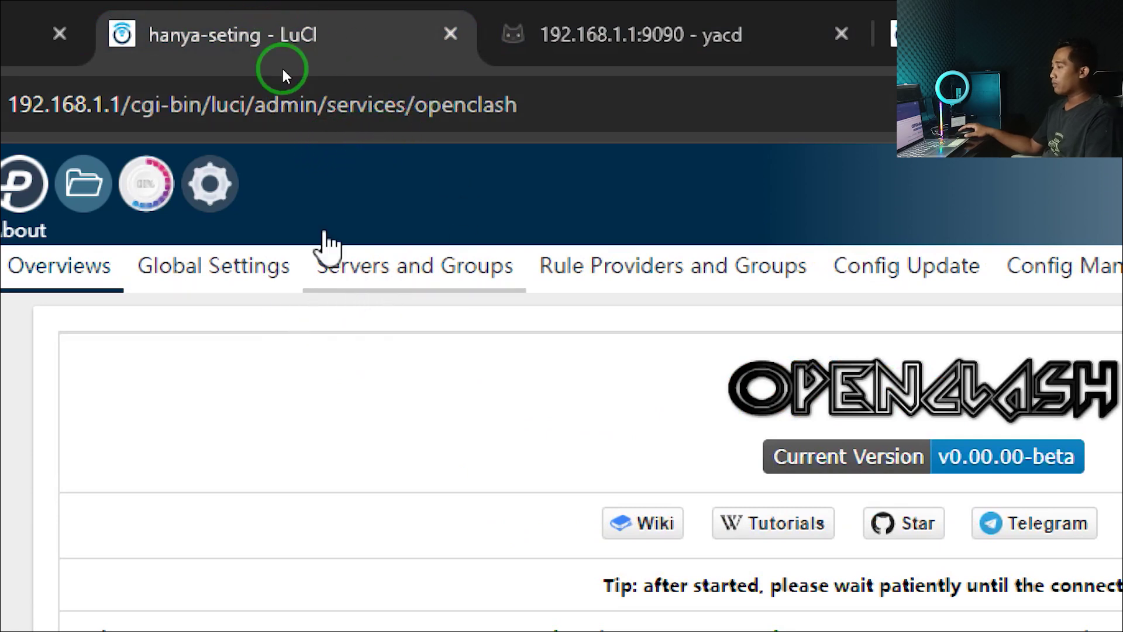
pyautogui.click(105, 6)
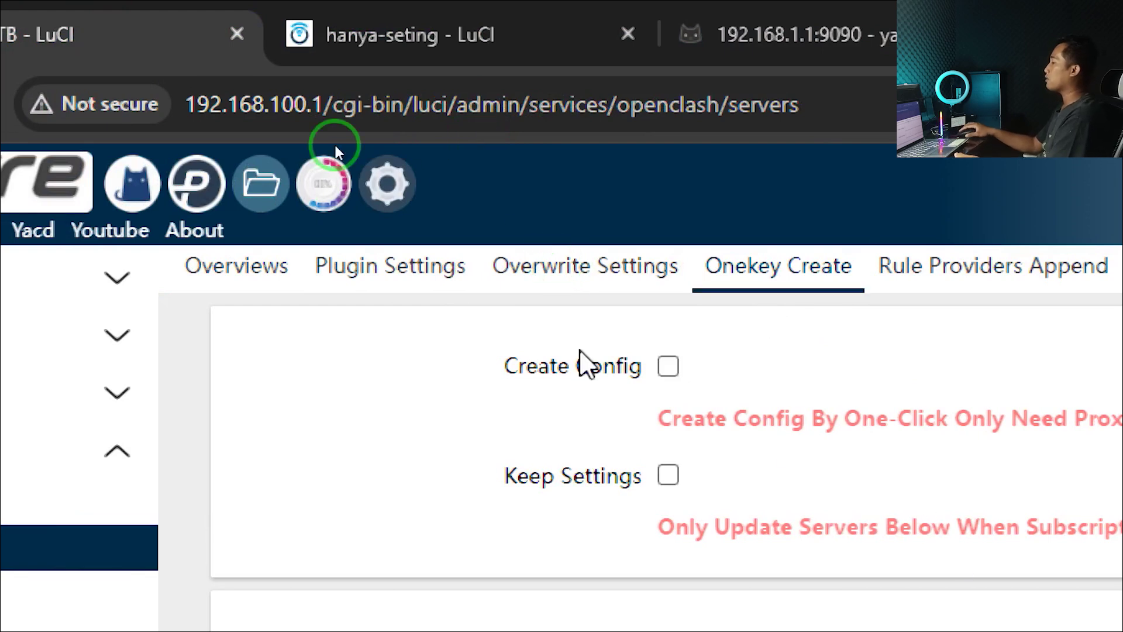
pyautogui.click(326, 7)
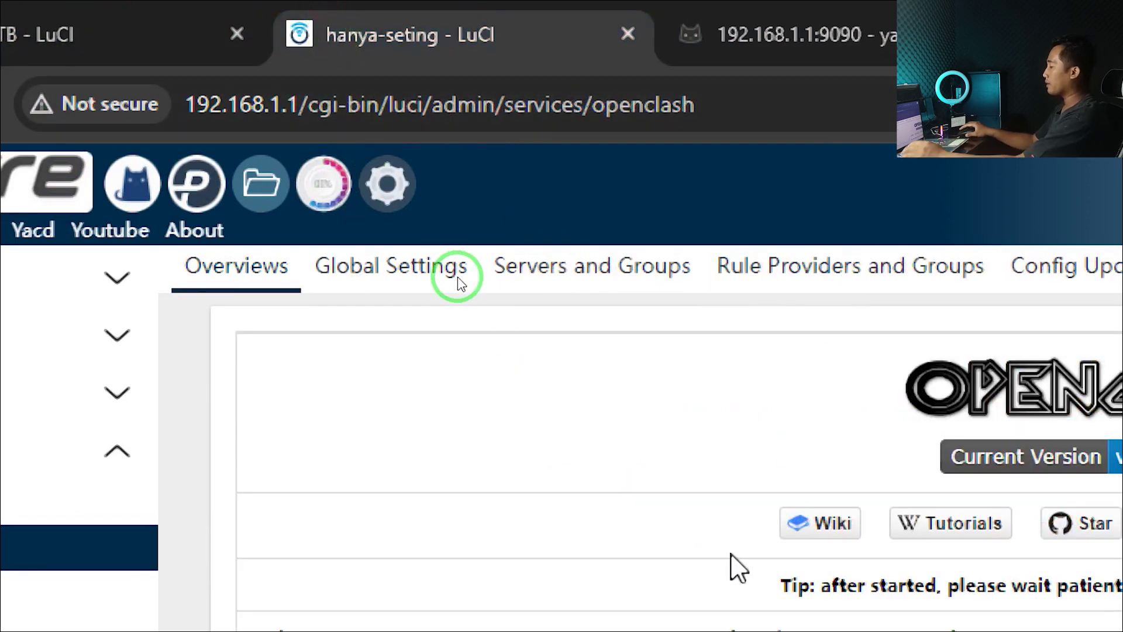
pyautogui.click(515, 267)
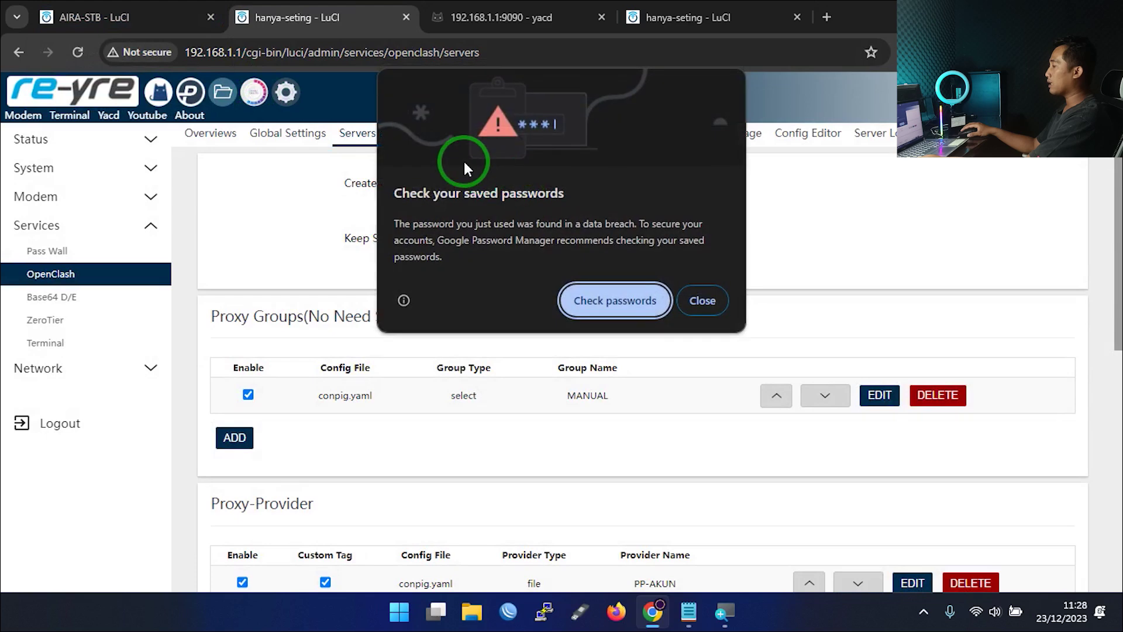
pyautogui.click(702, 300)
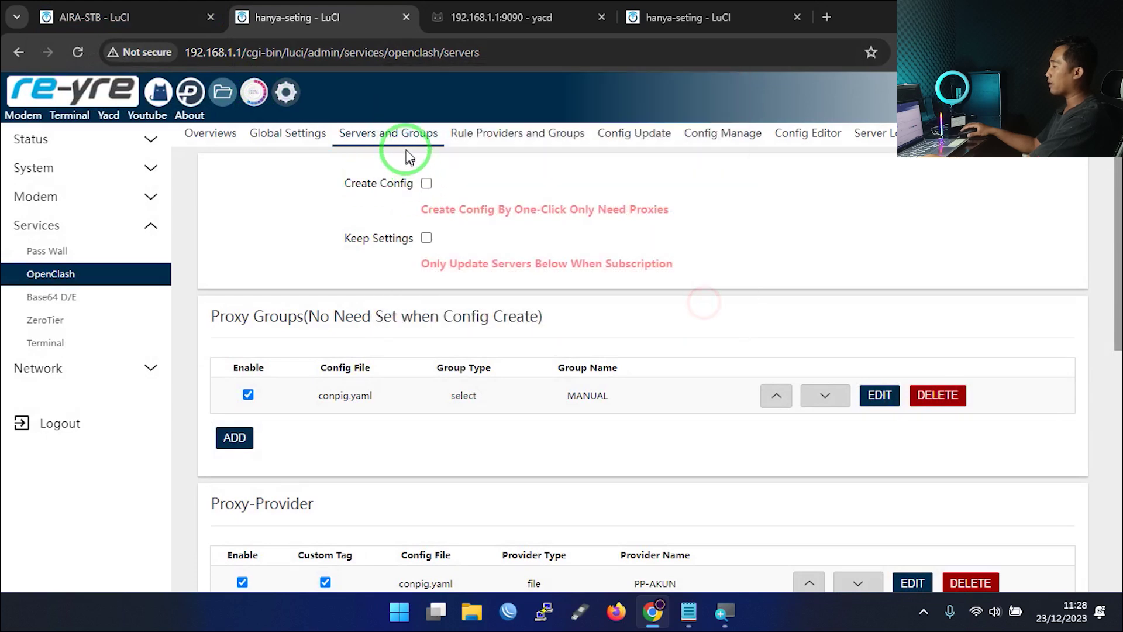
# - Compare the Create Config and Keep Settings options on the OpenClash server pages at 192.168.1.1 and 192.168.100.1
pyautogui.moveTo(345, 186); pyautogui.dragTo(407, 186)
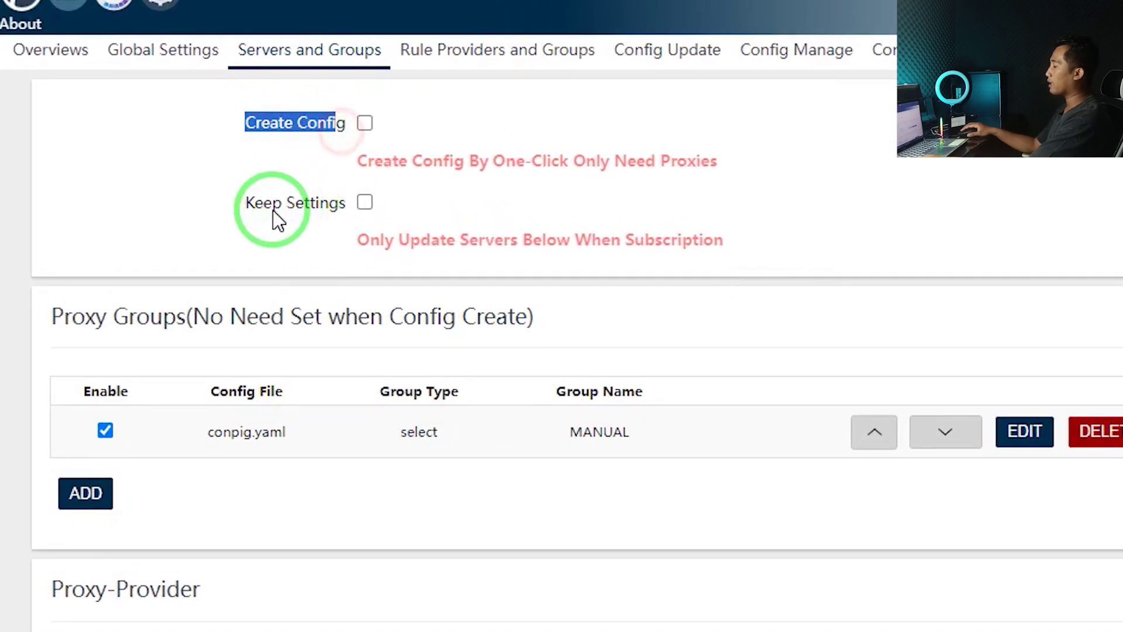
pyautogui.tripleClick(273, 209)
pyautogui.click(163, 10)
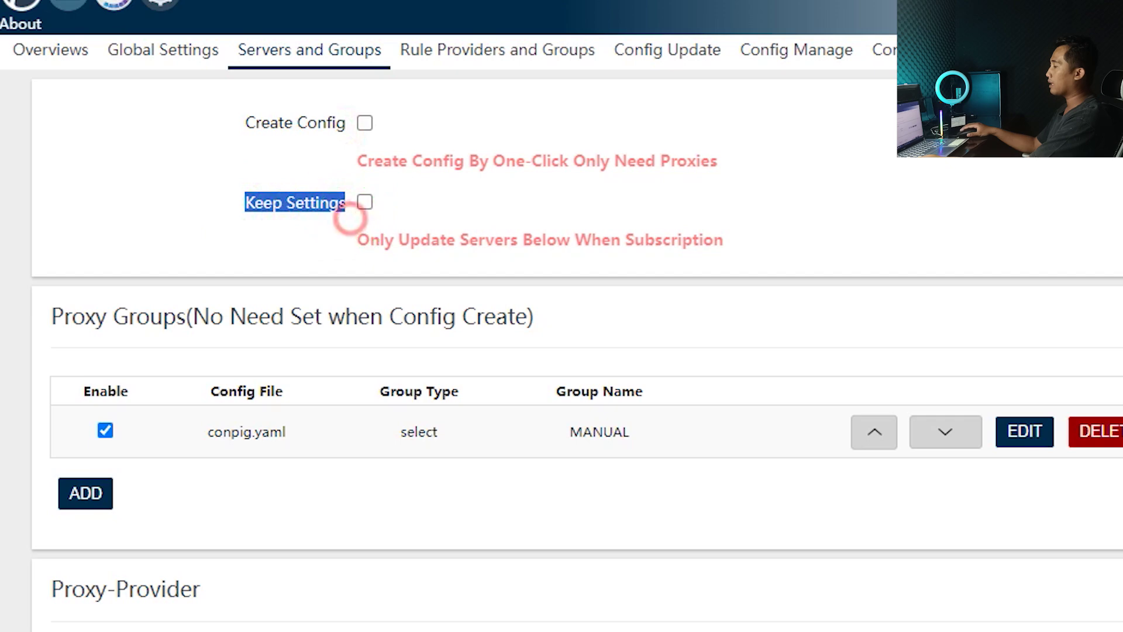
pyautogui.click(321, 149)
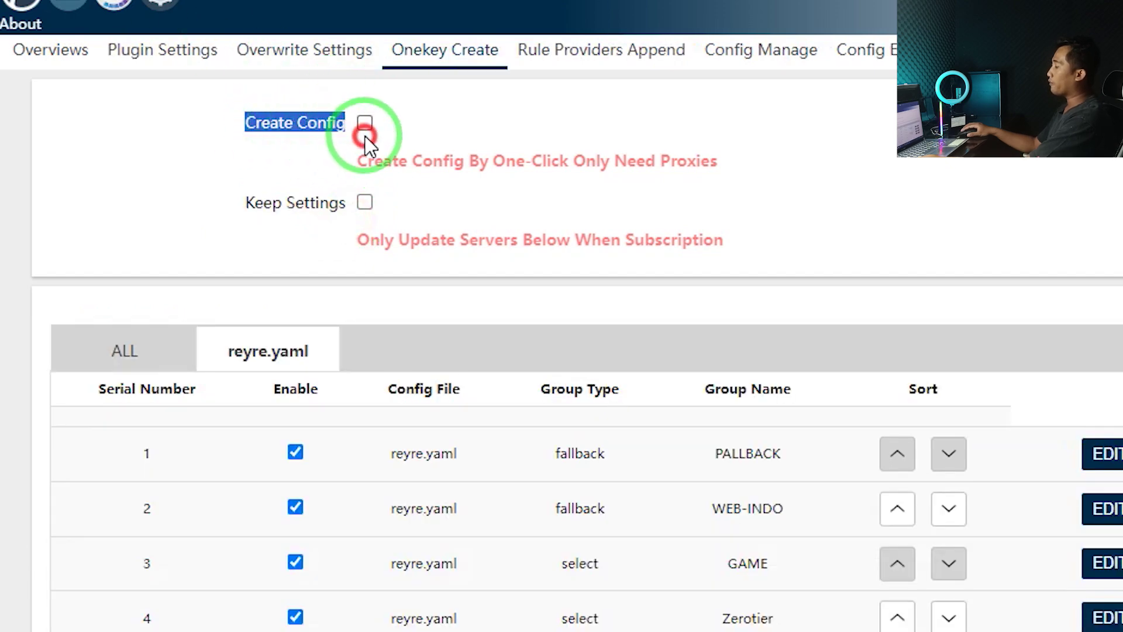
pyautogui.moveTo(244, 209); pyautogui.dragTo(343, 212)
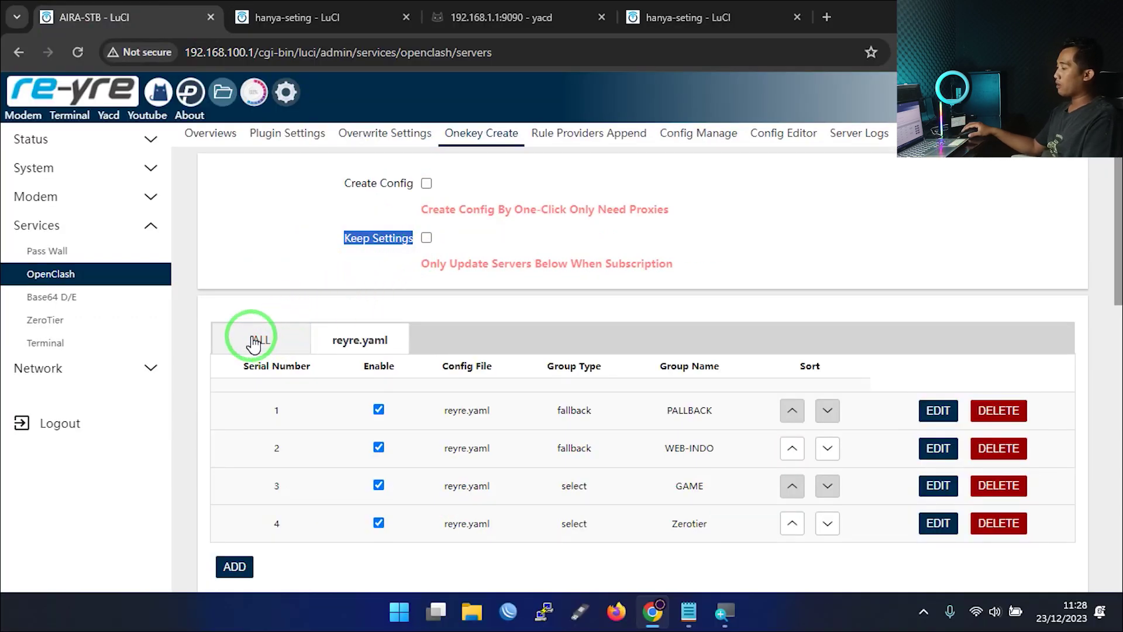
pyautogui.click(328, 17)
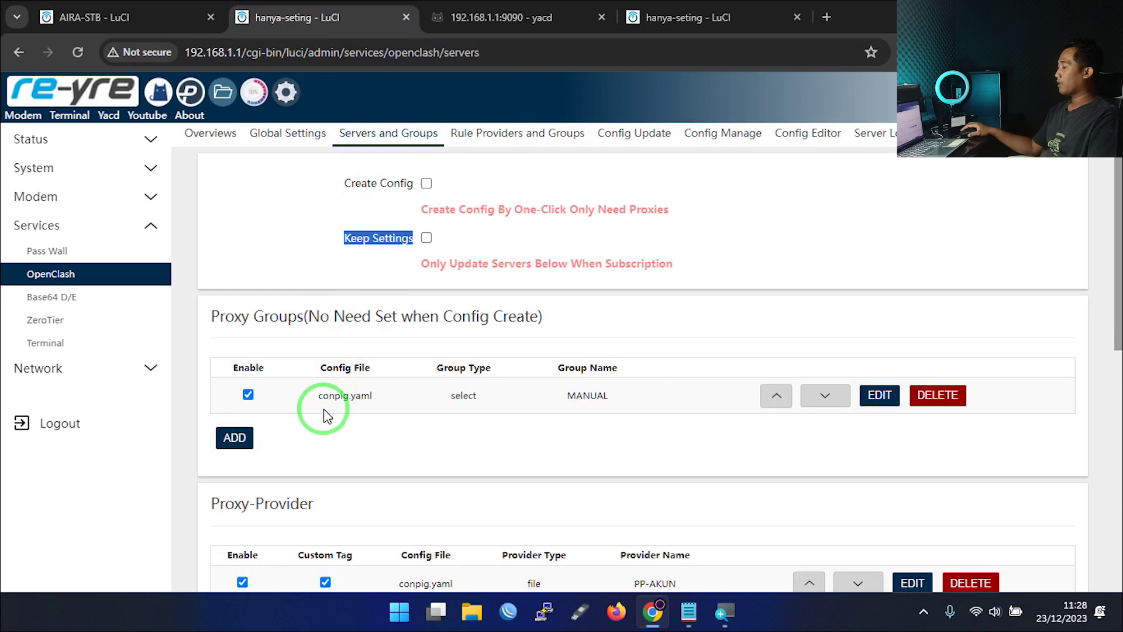
# - Compare the proxy groups and proxy providers on the OpenClash server pages at 192.168.1.1 and 192.168.100.1
pyautogui.scroll(-3, 458, 359)
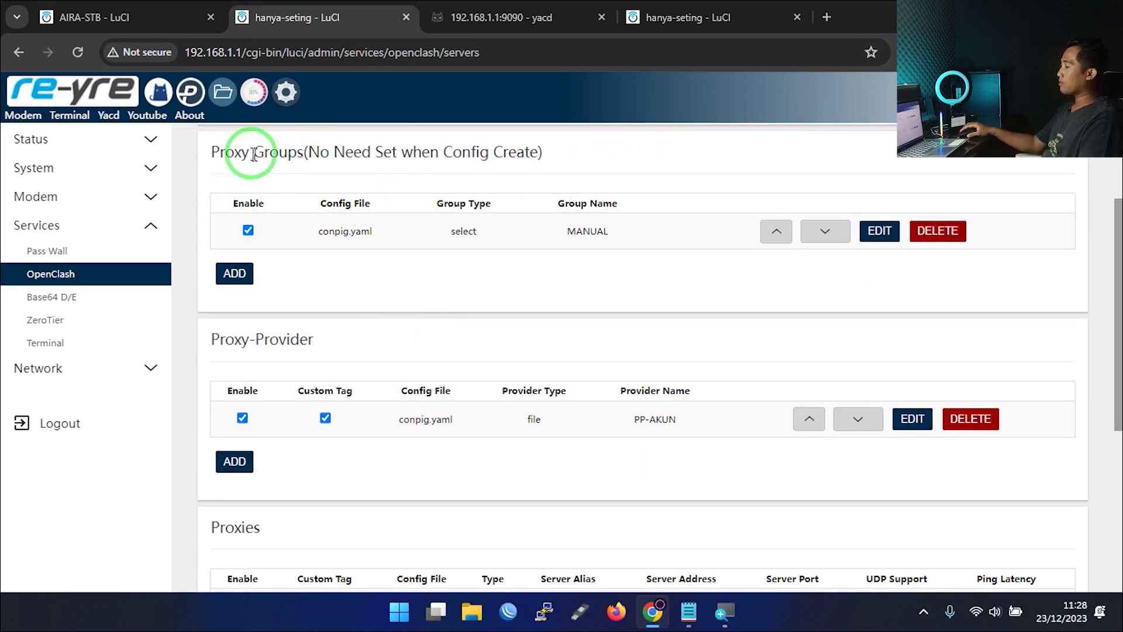
pyautogui.moveTo(220, 151); pyautogui.dragTo(303, 153)
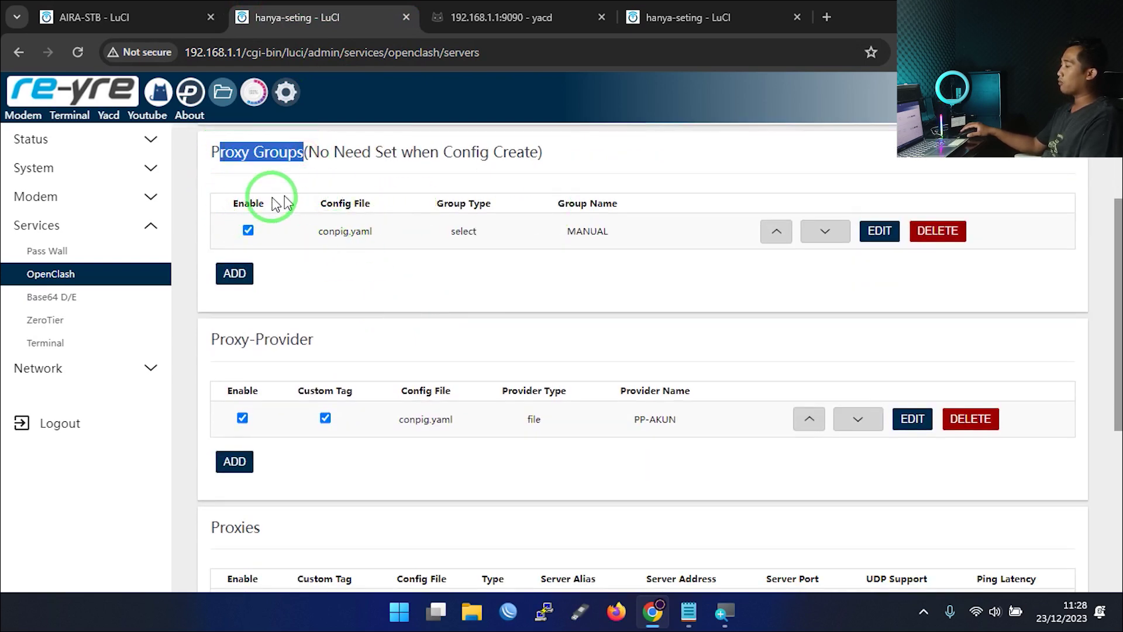
pyautogui.click(147, 17)
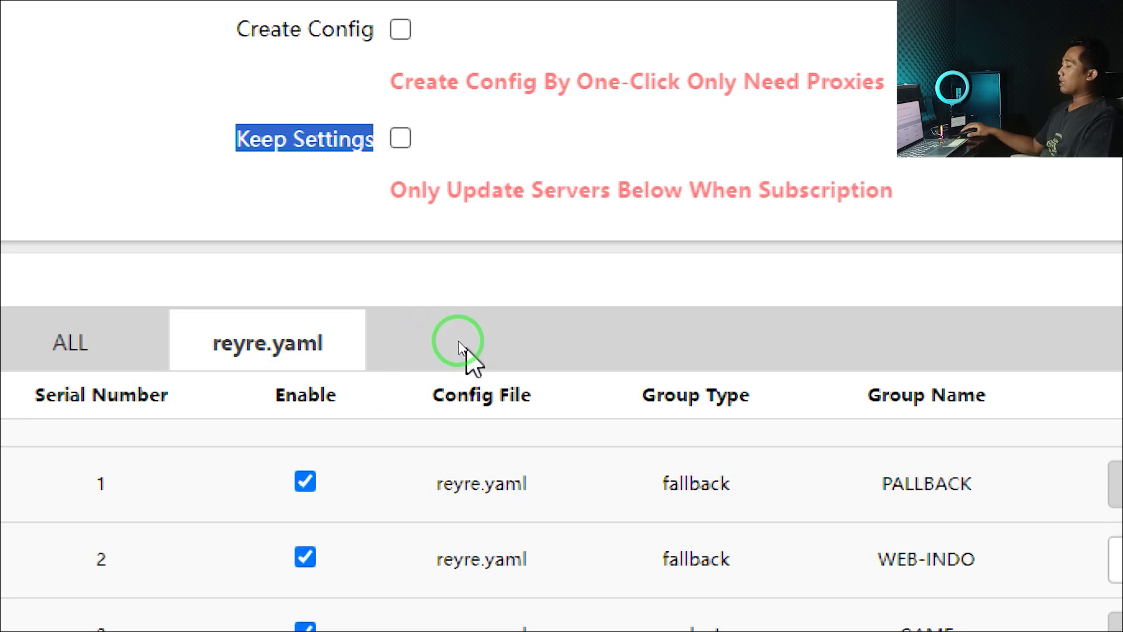
pyautogui.scroll(-6, 402, 325)
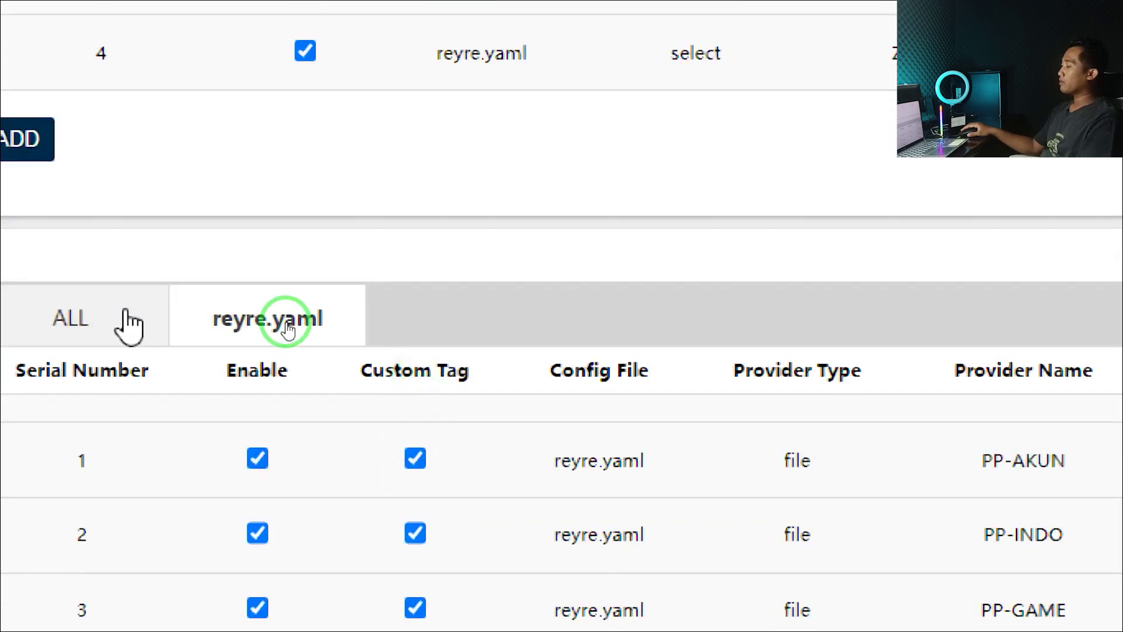
pyautogui.scroll(7, 407, 345)
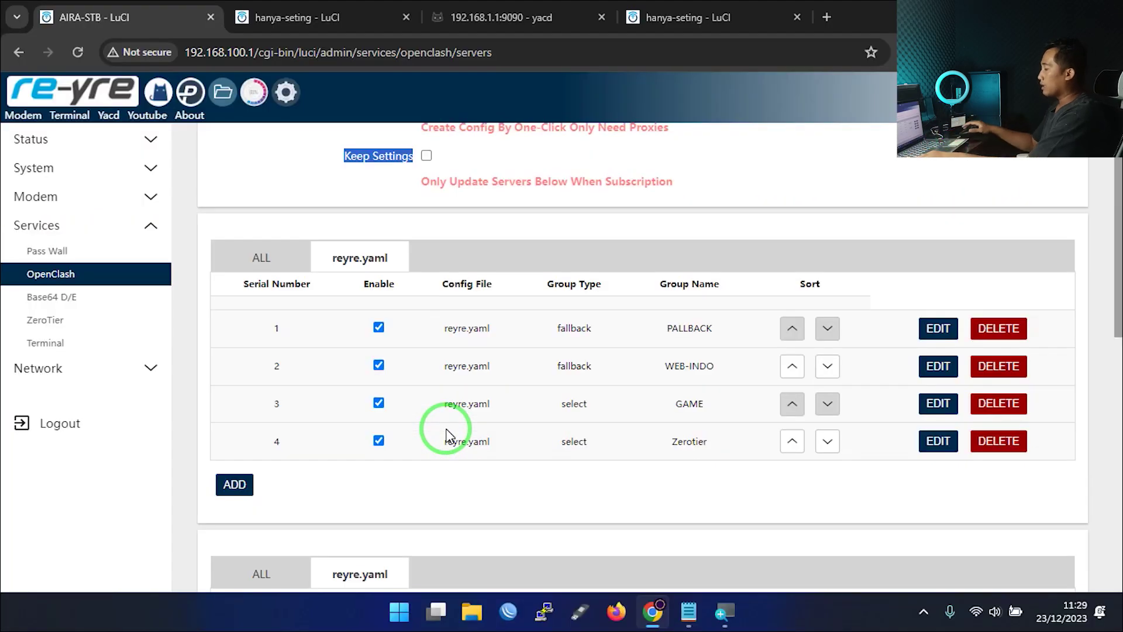
pyautogui.click(305, 18)
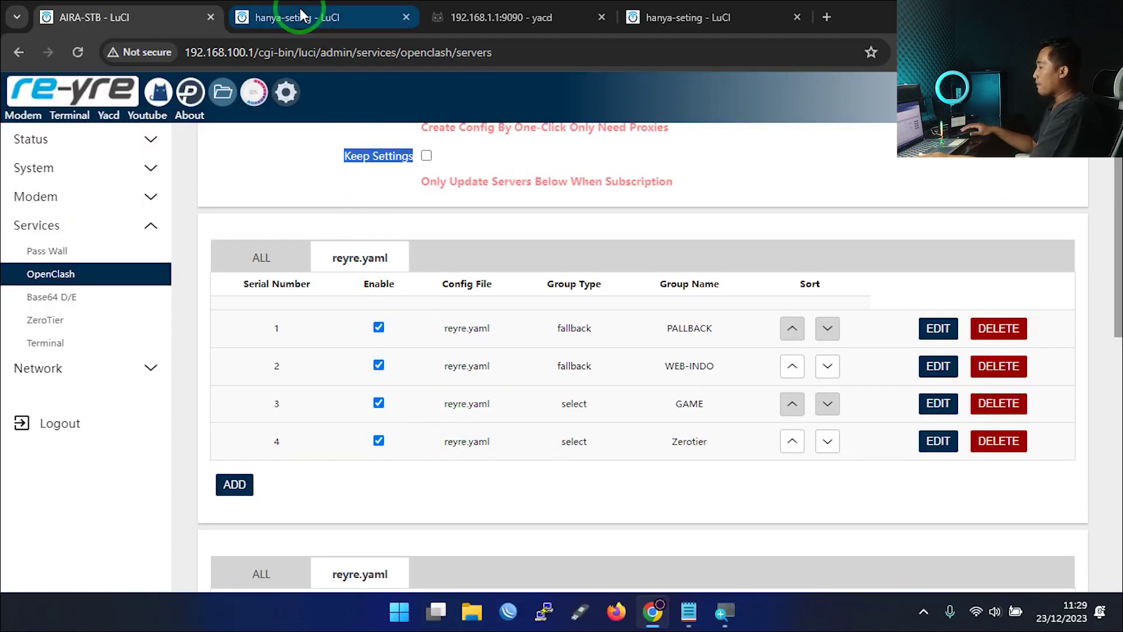
pyautogui.scroll(3, 450, 310)
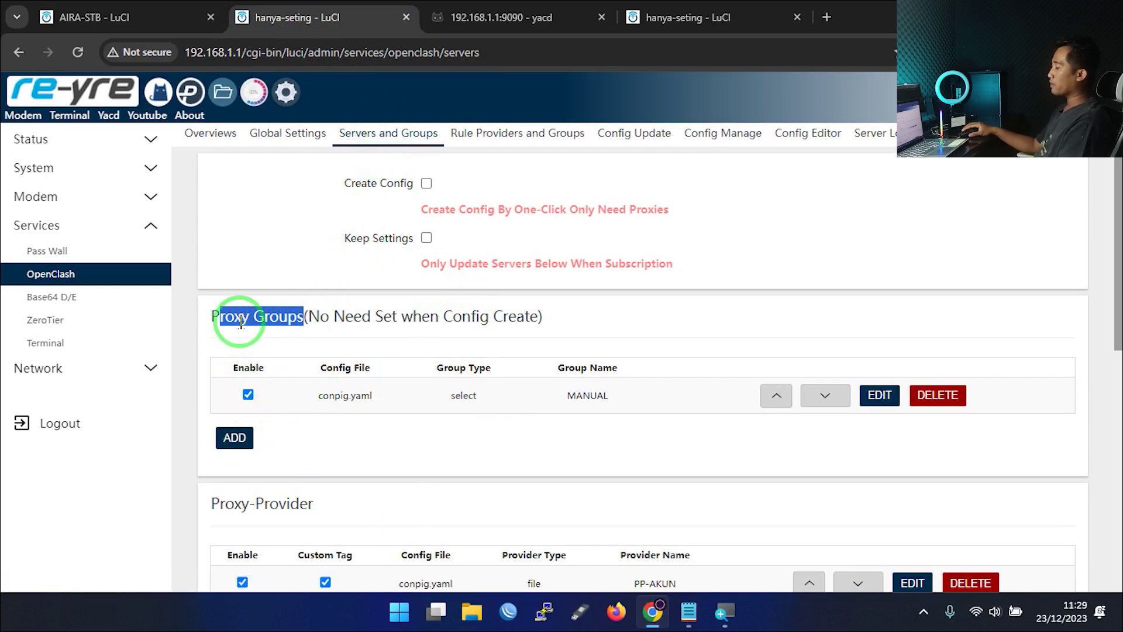
# - Add a proxy group on the 192.168.1.1 router and assign it to the conpig.yaml config file
pyautogui.click(251, 439)
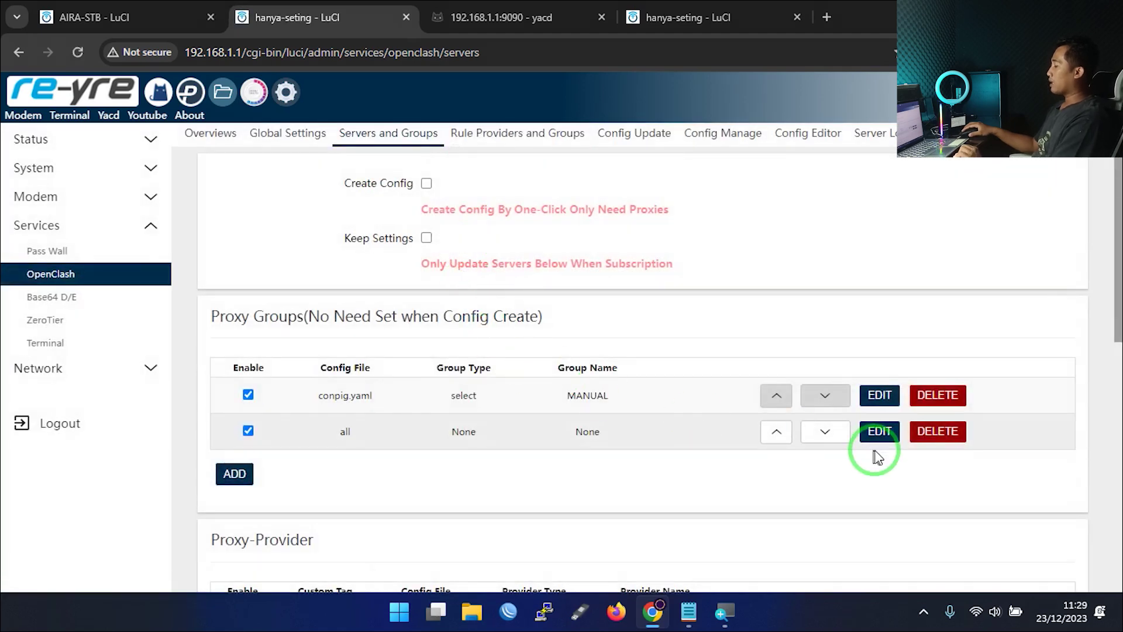
pyautogui.click(880, 434)
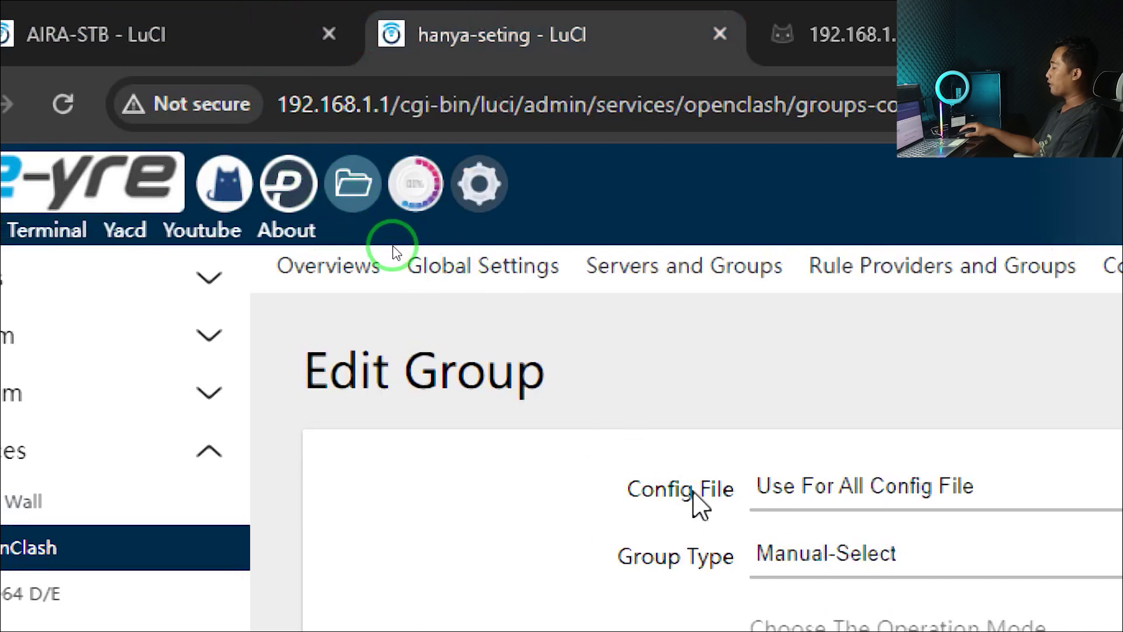
pyautogui.click(843, 498)
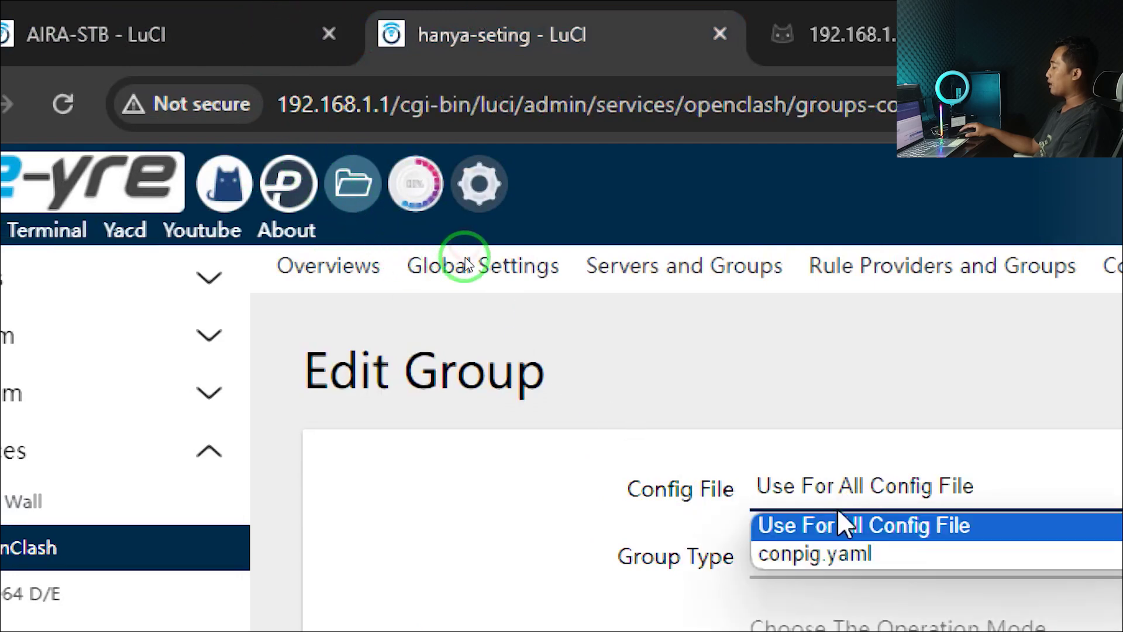
pyautogui.click(833, 560)
# - Try the Load-Balance group type and show its available strategy types
pyautogui.click(796, 563)
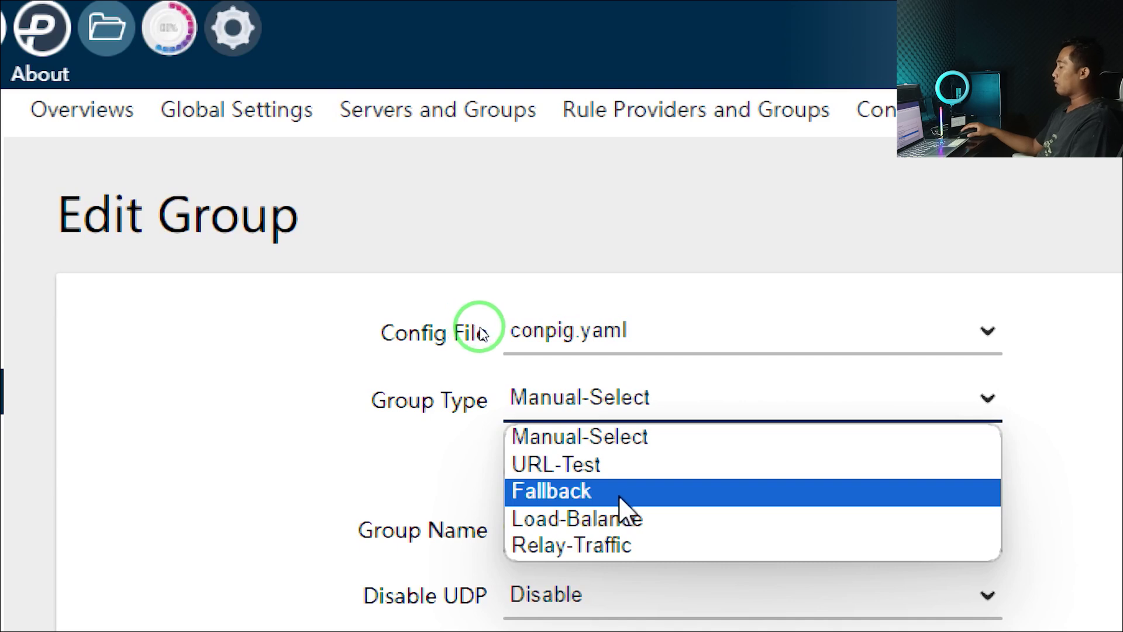
pyautogui.click(497, 338)
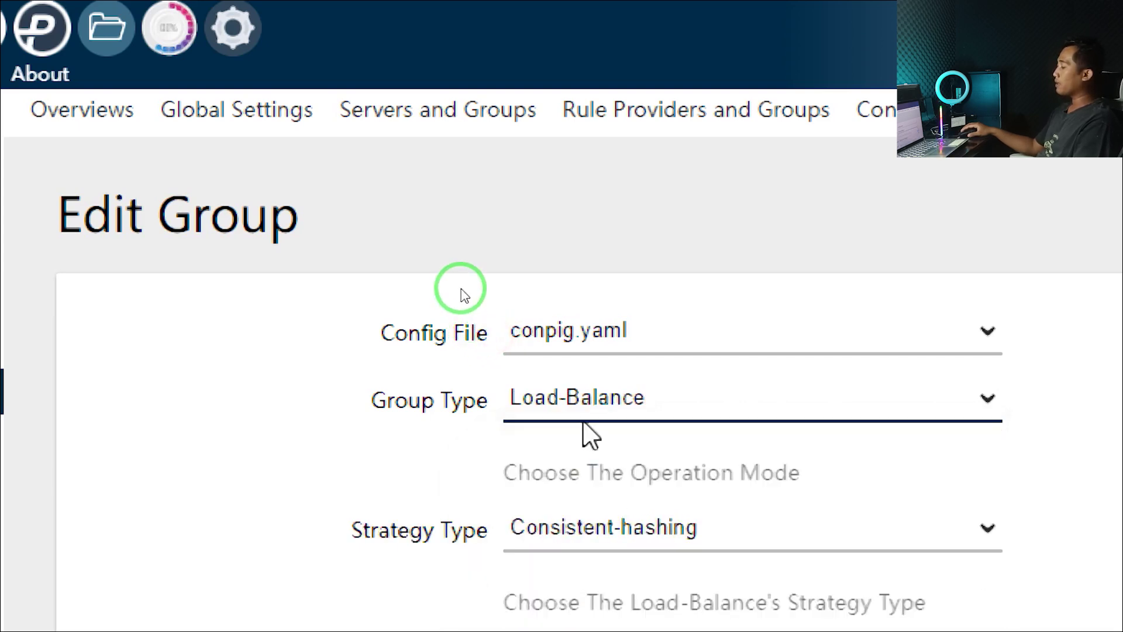
pyautogui.click(618, 527)
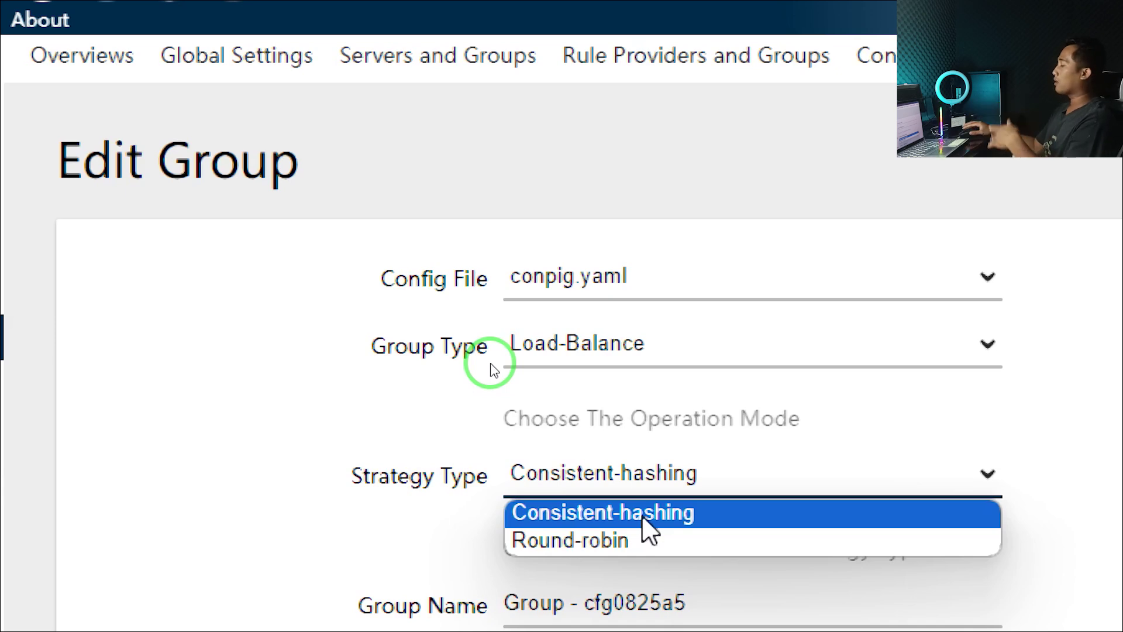
# - Set the new group's type to Manual-Select, name it MANUAL, and return to the server page without committing
pyautogui.click(496, 363)
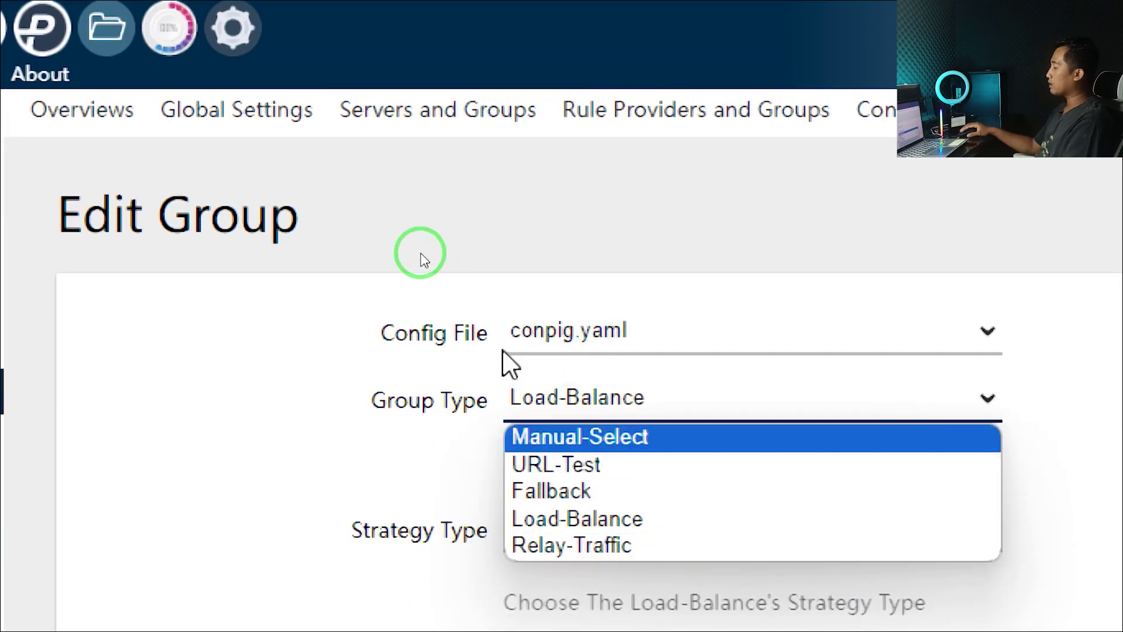
pyautogui.click(542, 436)
pyautogui.scroll(-3, 584, 456)
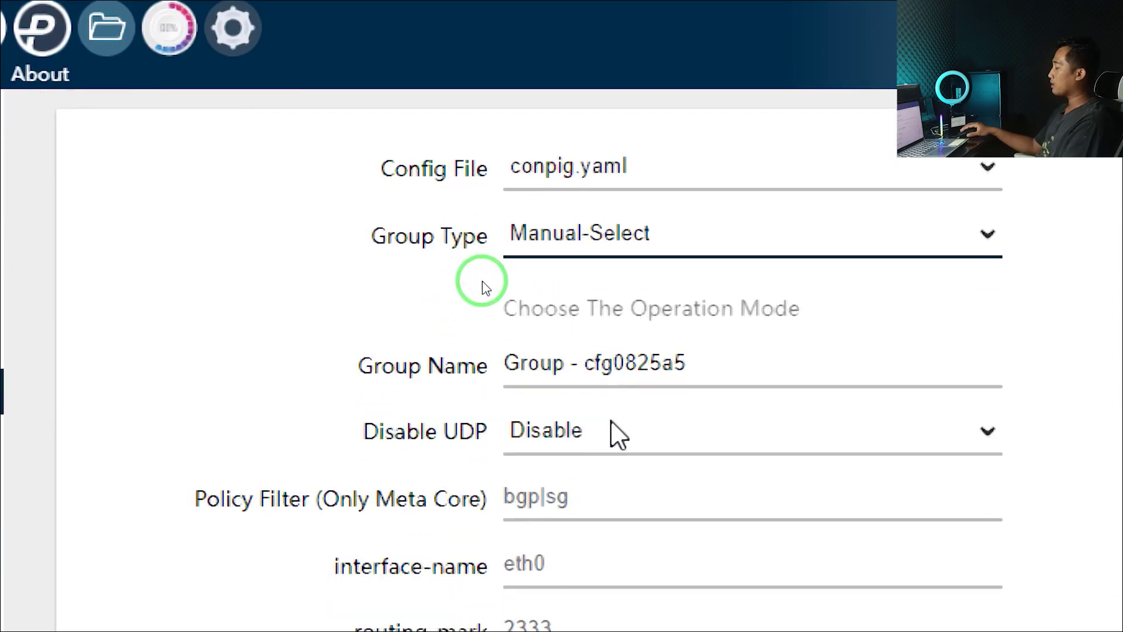
pyautogui.press('Tab')
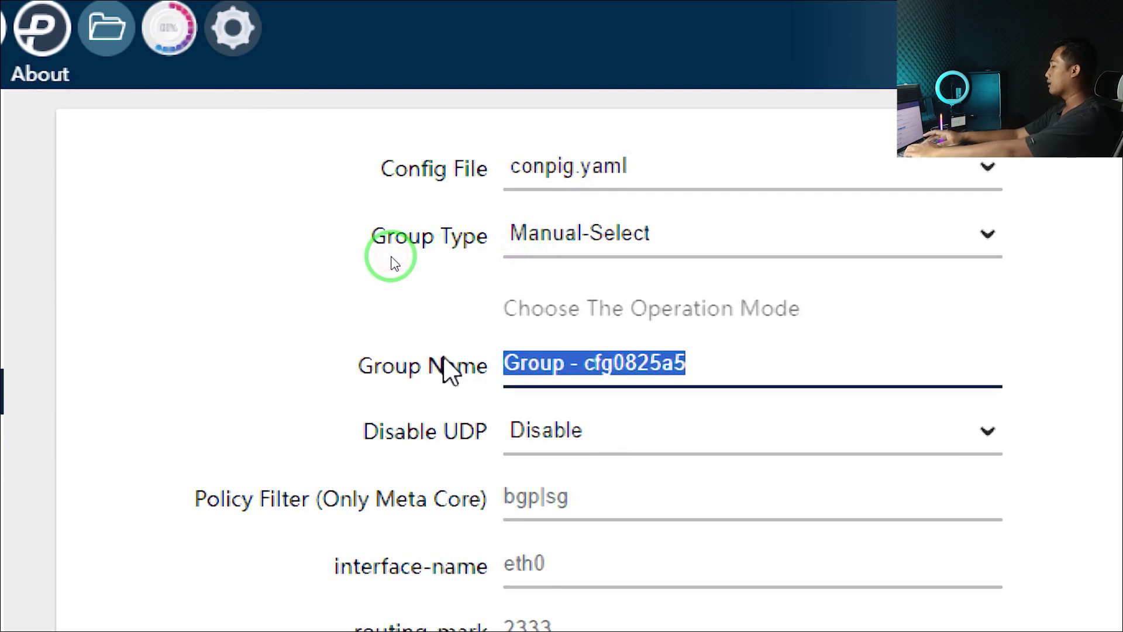
pyautogui.write('MANUAL')
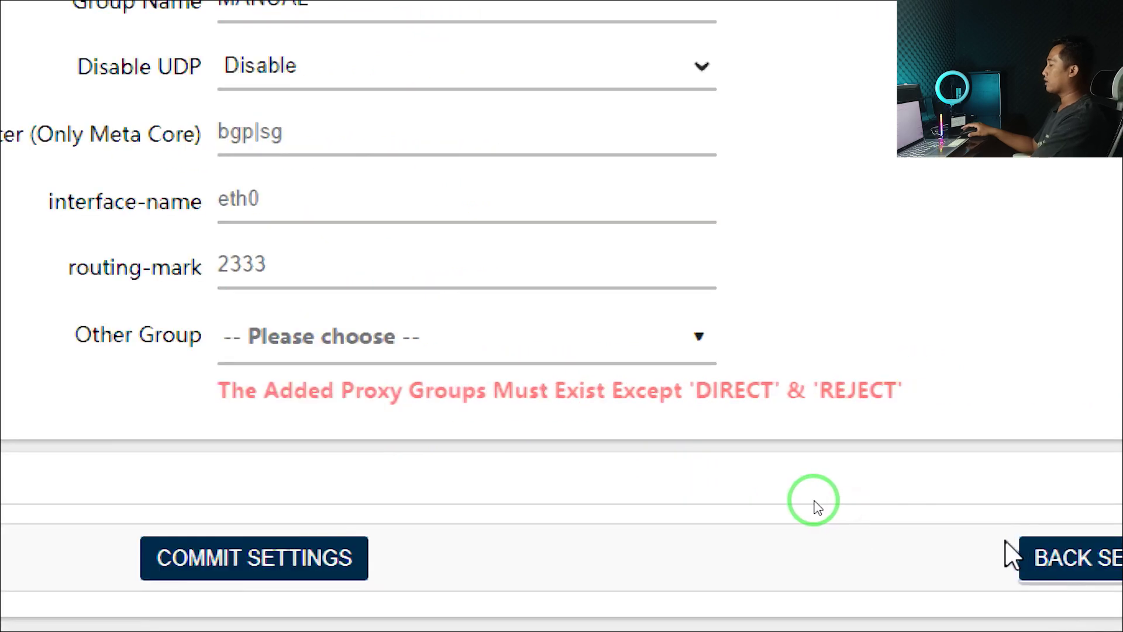
pyautogui.click(1014, 555)
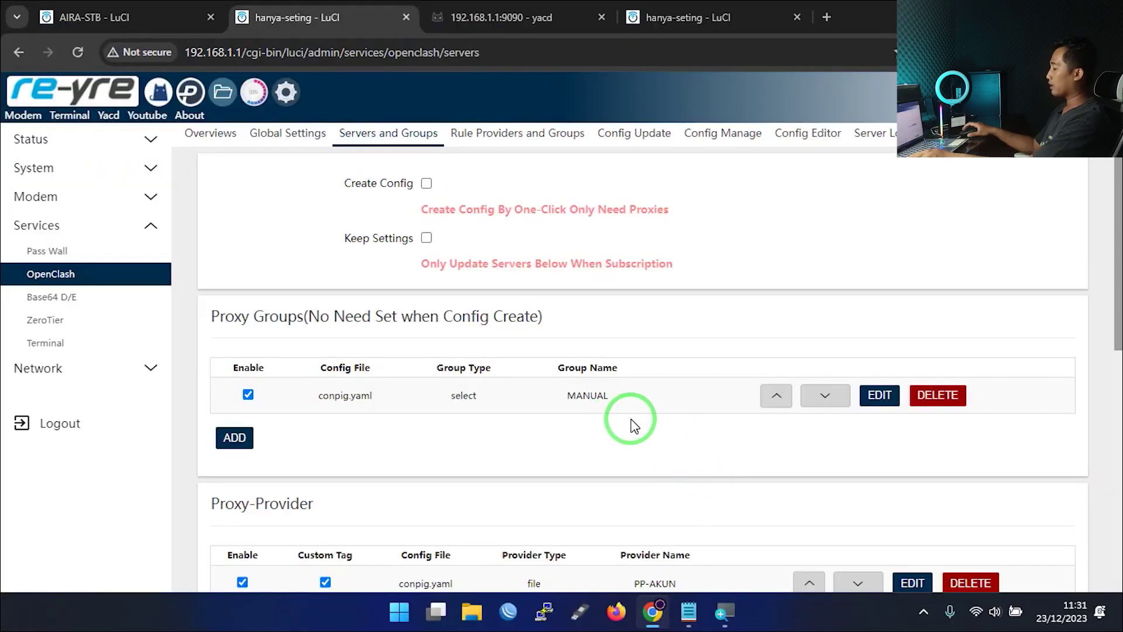
# - Add a proxy provider, look through its config file choices, and set its provider type to file
pyautogui.scroll(-3, 622, 421)
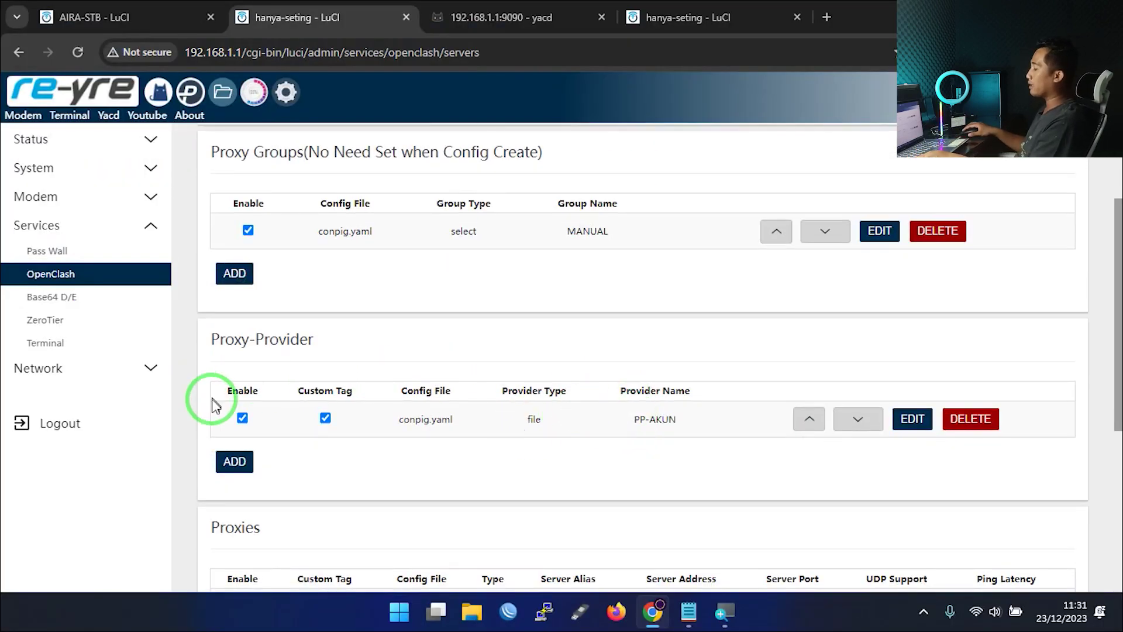
pyautogui.click(234, 462)
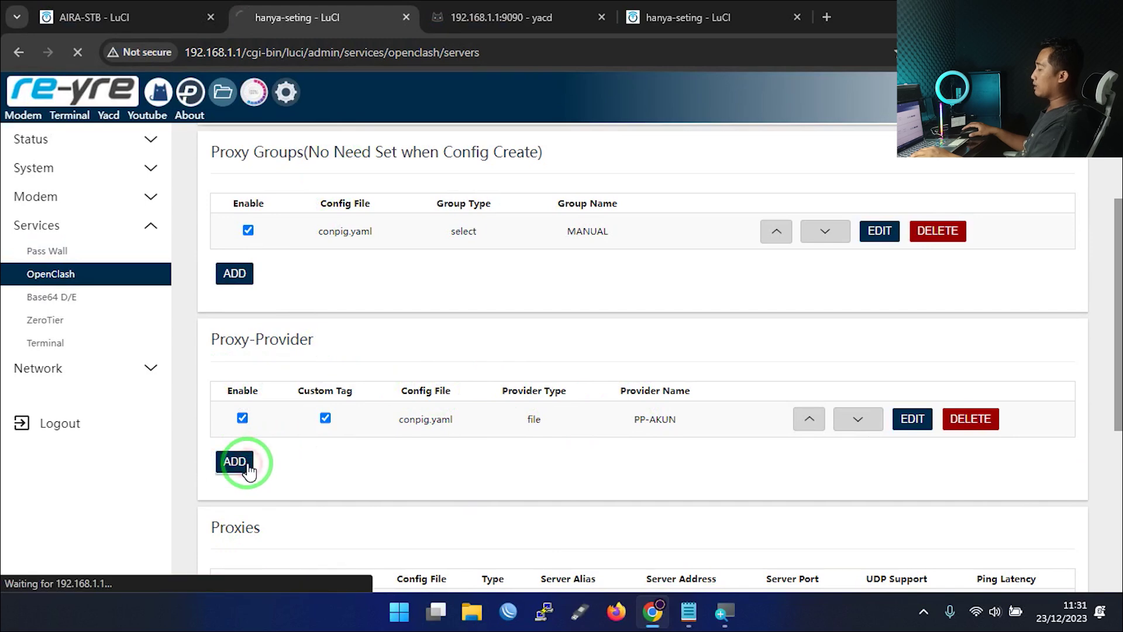
pyautogui.scroll(-5, 657, 408)
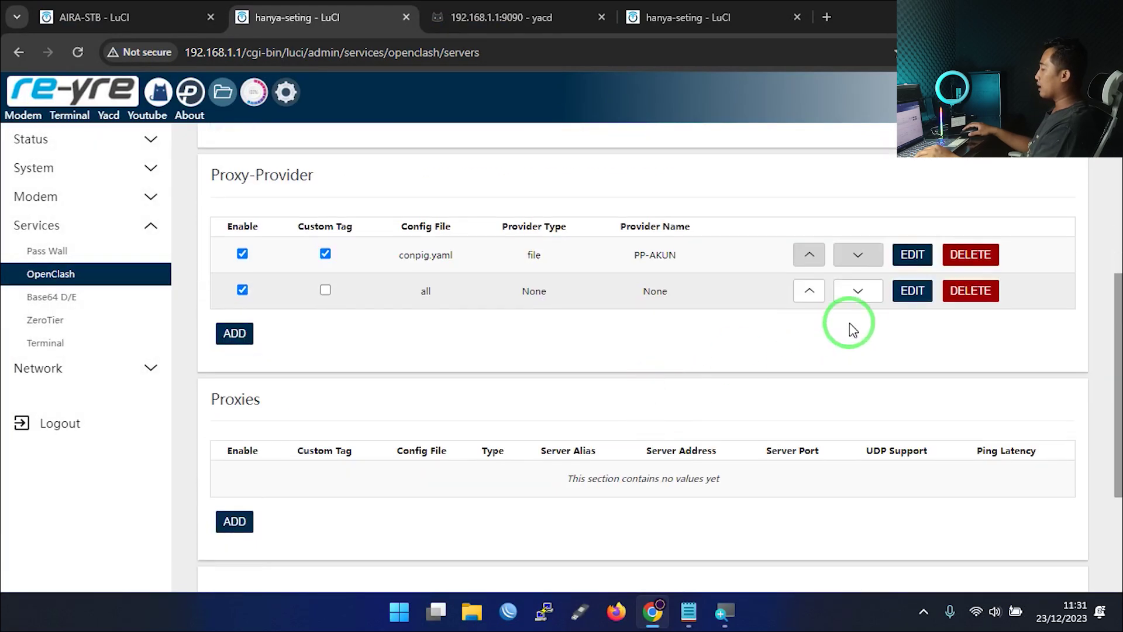
pyautogui.click(908, 303)
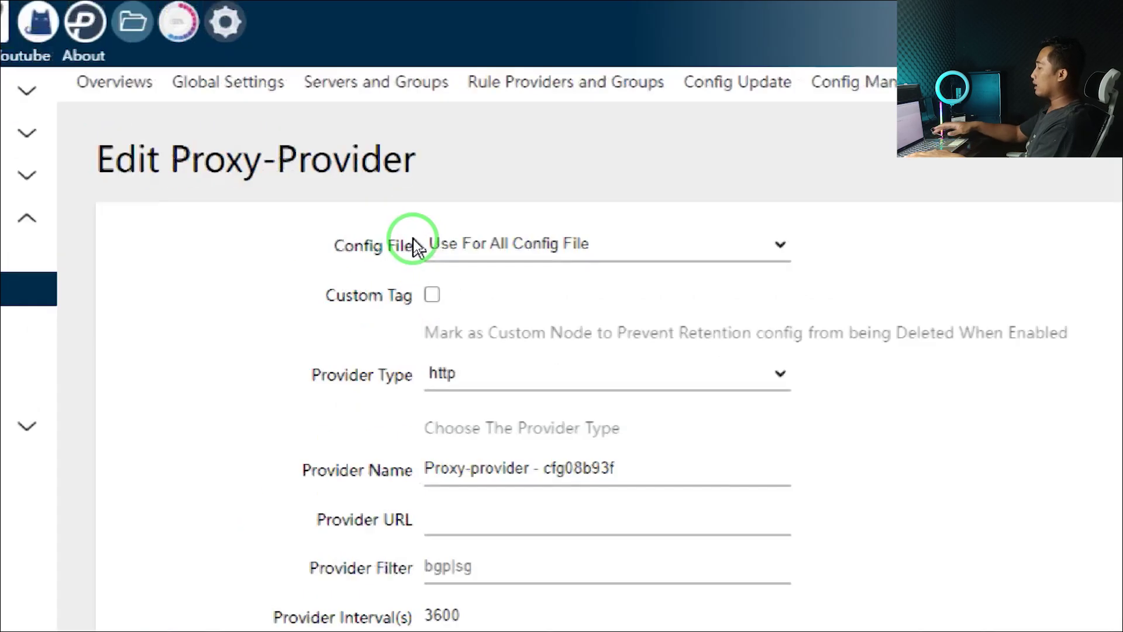
pyautogui.click(592, 248)
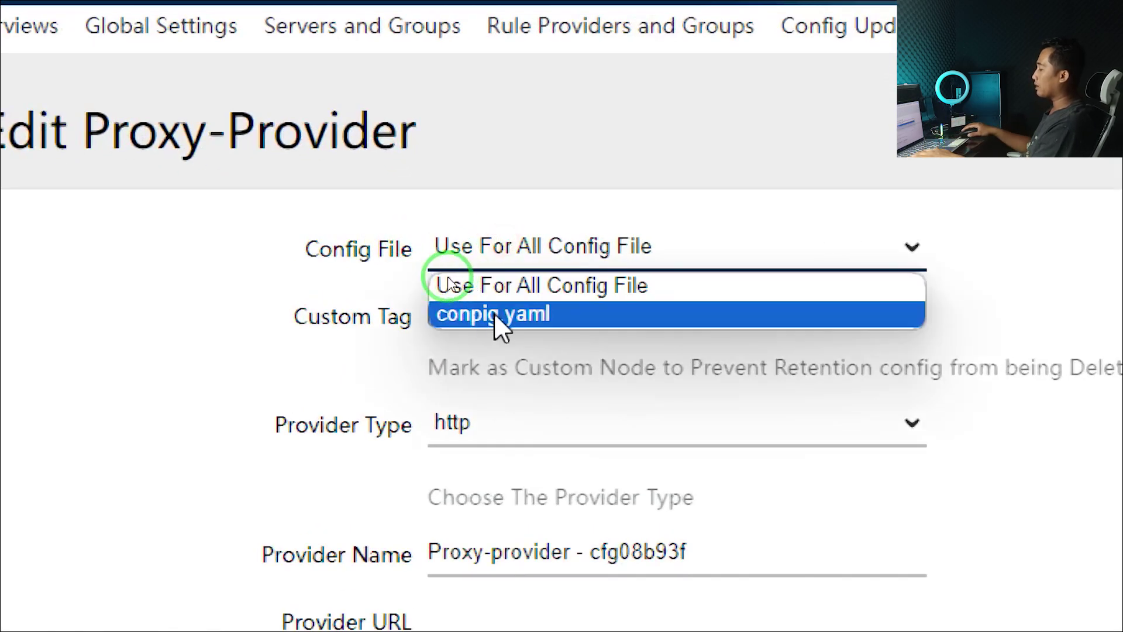
pyautogui.click(377, 283)
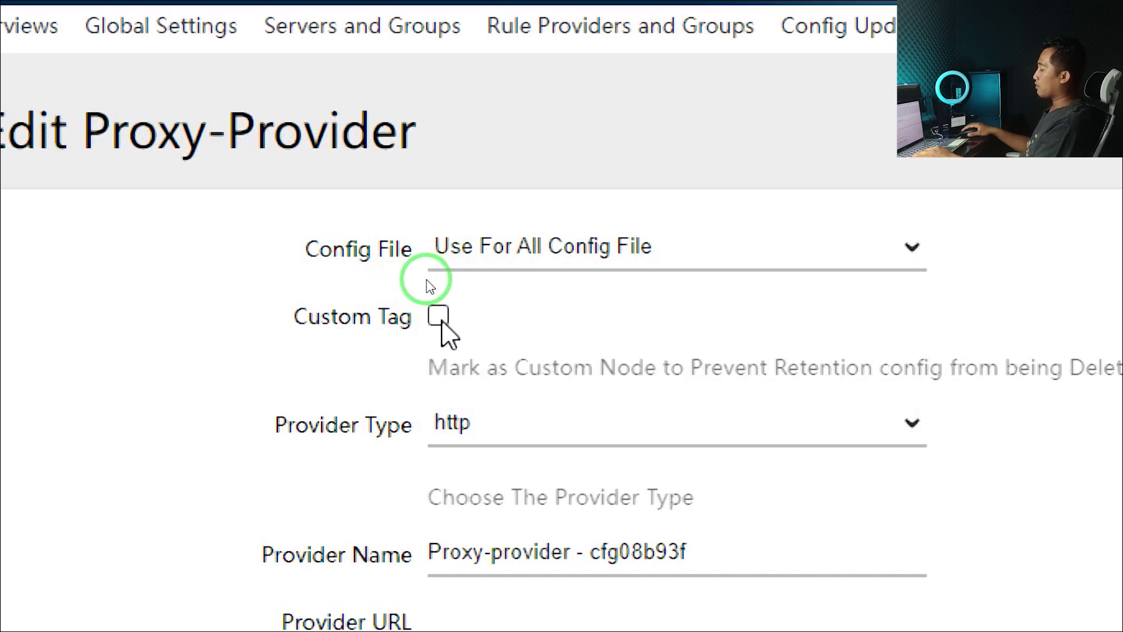
pyautogui.click(462, 433)
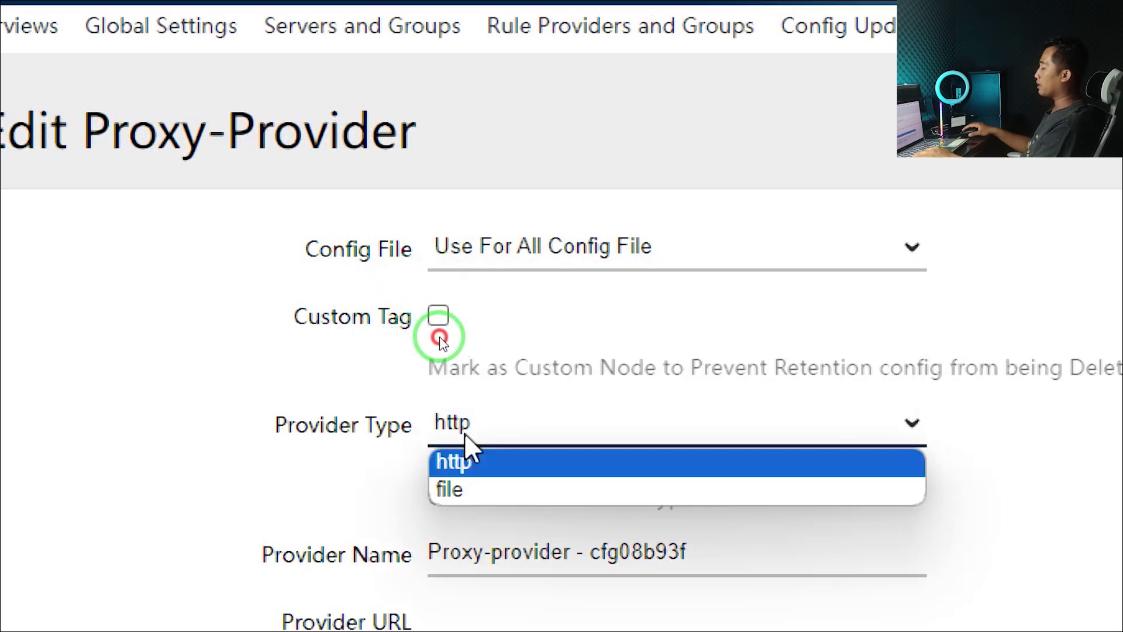
pyautogui.click(455, 491)
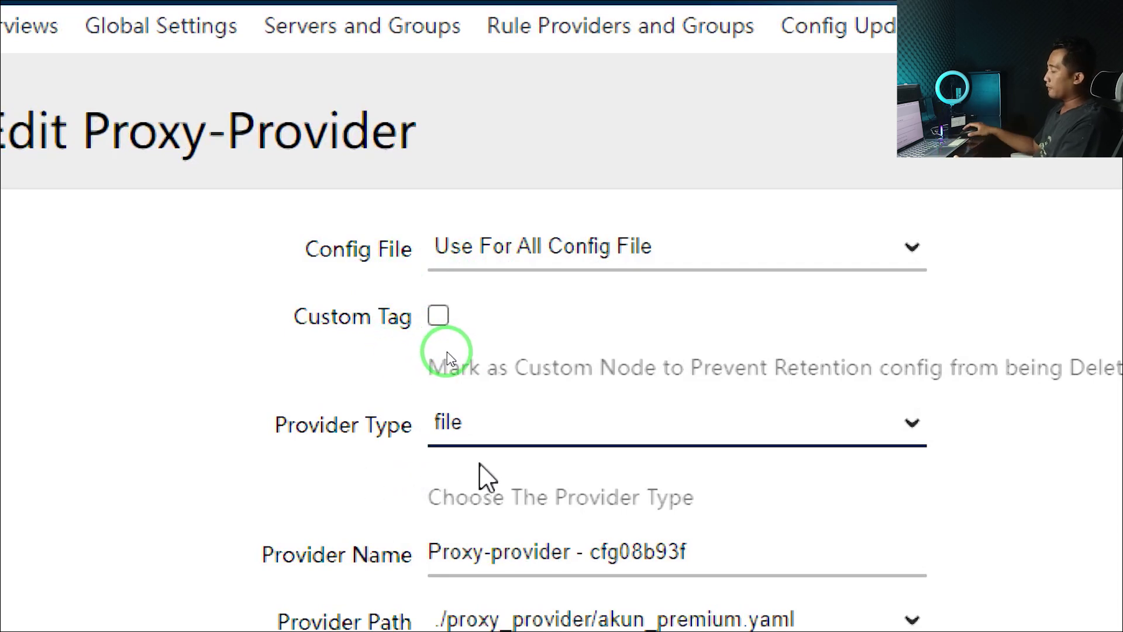
# - Name the proxy provider PP-AKUN and choose ./proxy_provider/akun_premium.yaml as its provider path
pyautogui.scroll(-2, 327, 410)
pyautogui.click(720, 388)
pyautogui.moveTo(720, 388); pyautogui.dragTo(498, 412)
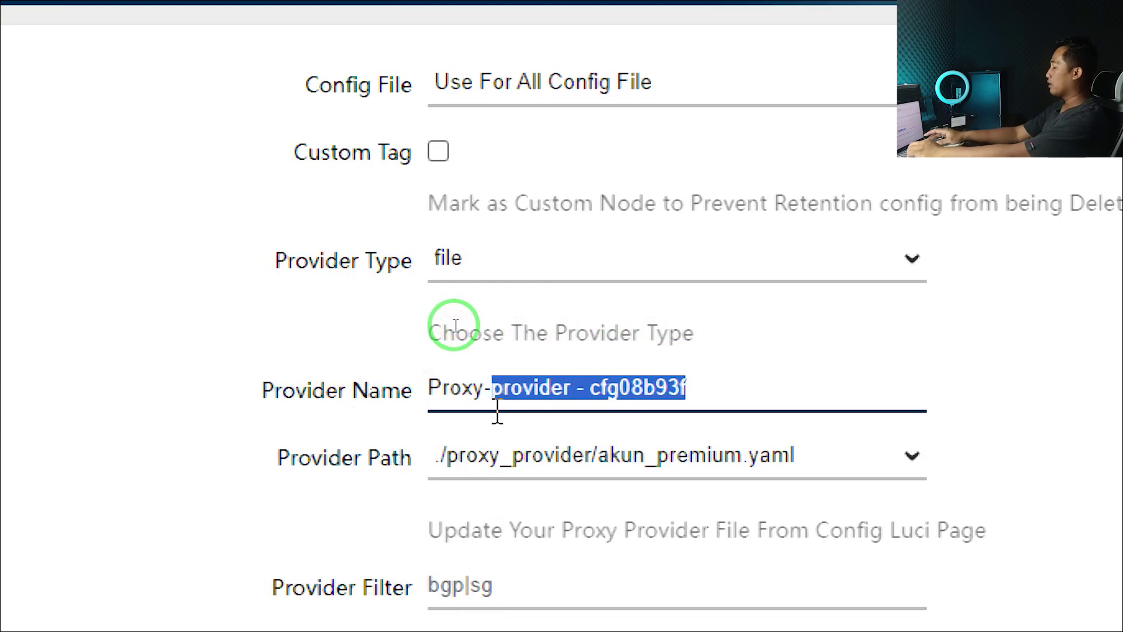
pyautogui.write('PROPIC')
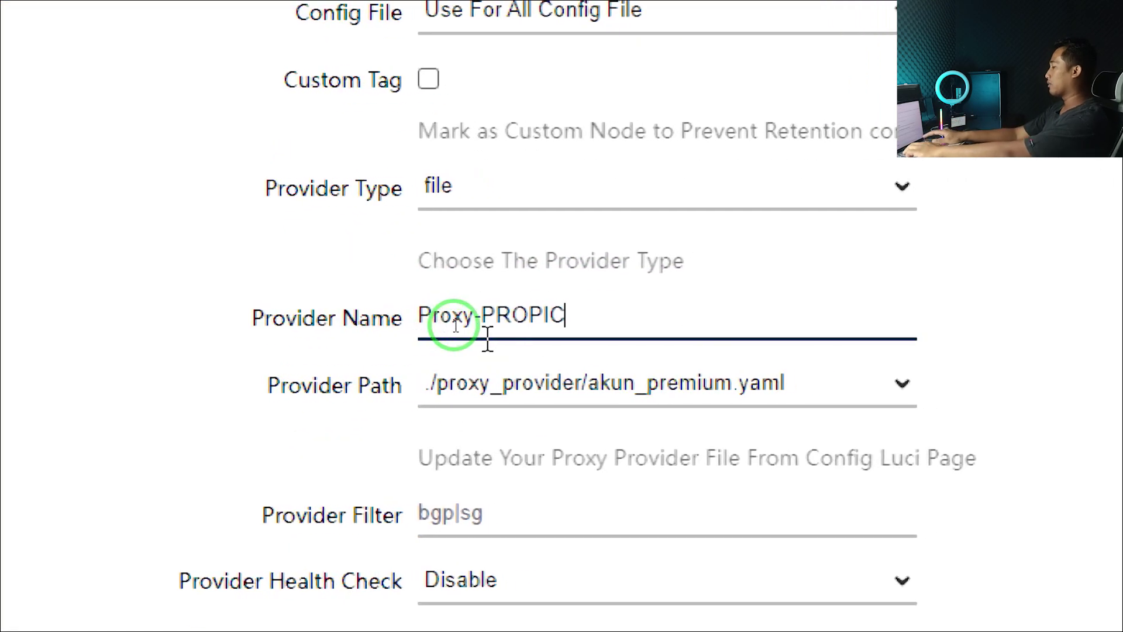
pyautogui.press('BackSpace')
pyautogui.write('DER')
pyautogui.hotkey('ctrl', 'a')
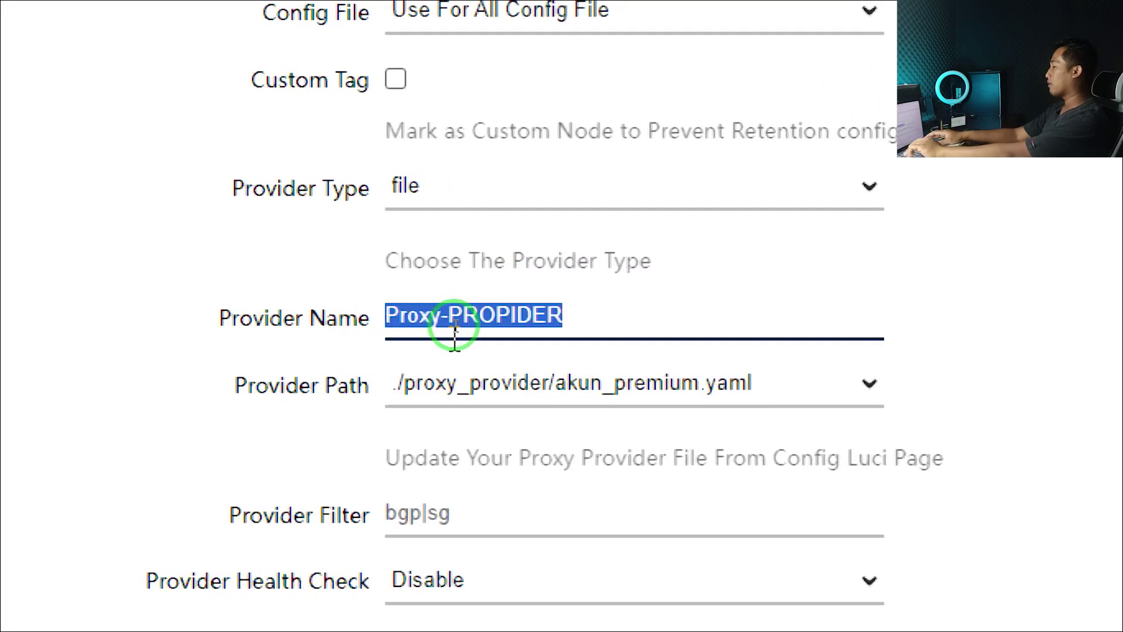
pyautogui.write('PP-AKUN')
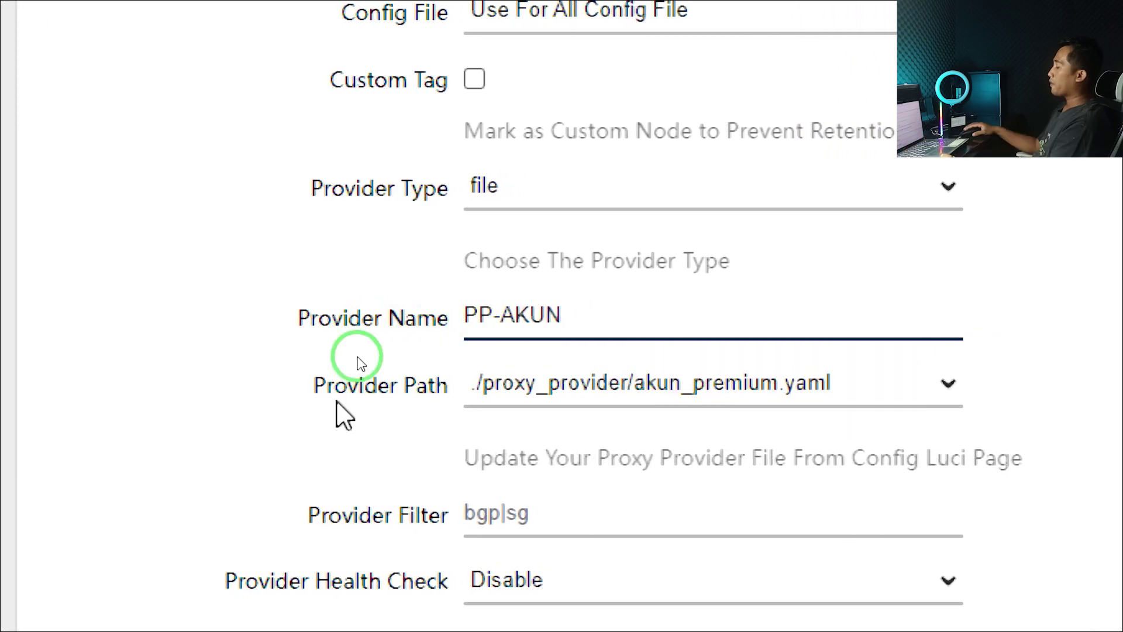
pyautogui.click(523, 387)
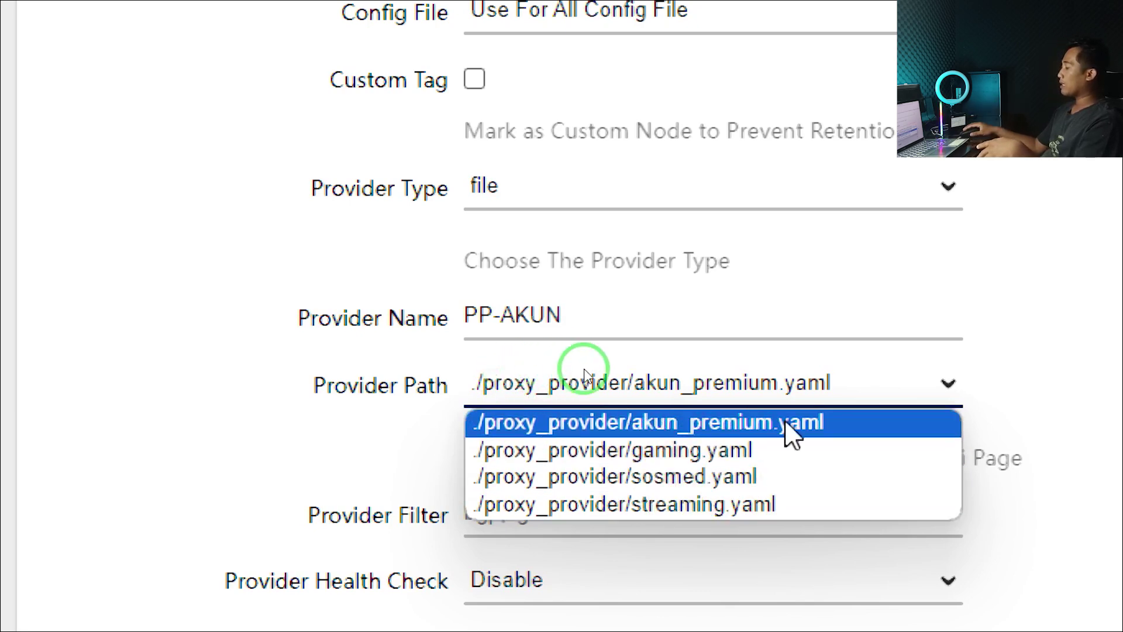
pyautogui.click(710, 421)
# - Enable the provider health check for the PP-AKUN provider
pyautogui.scroll(-3, 571, 501)
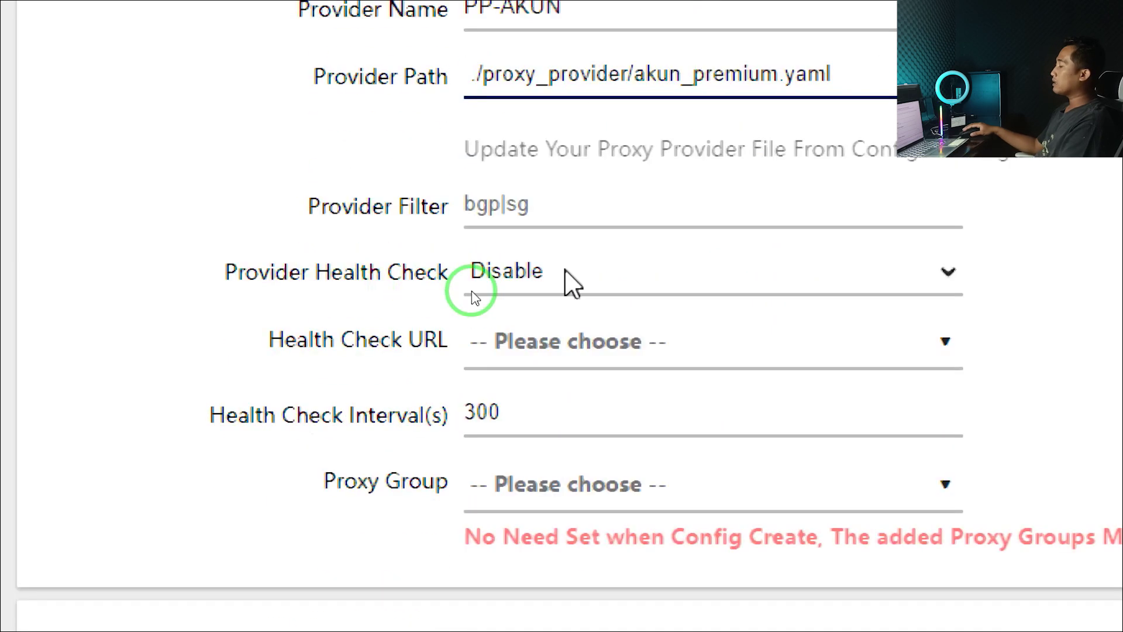
pyautogui.click(564, 280)
pyautogui.click(536, 339)
pyautogui.moveTo(221, 276)
pyautogui.mouseDown()
pyautogui.moveTo(440, 282)
pyautogui.moveTo(456, 293)
pyautogui.moveTo(170, 279)
pyautogui.mouseUp()
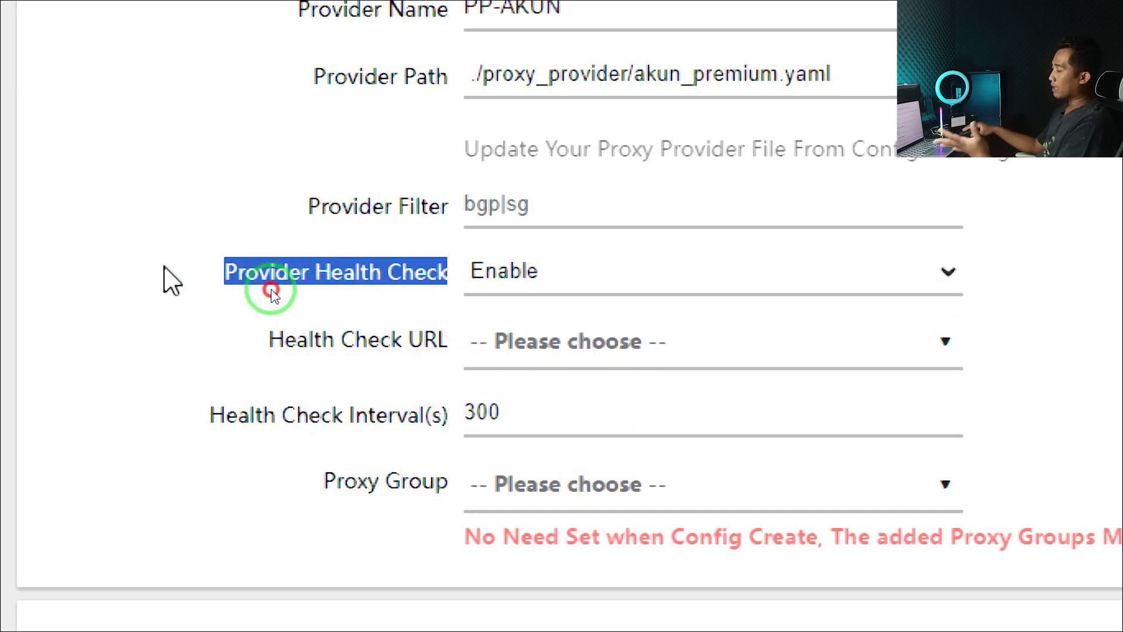
pyautogui.click(317, 326)
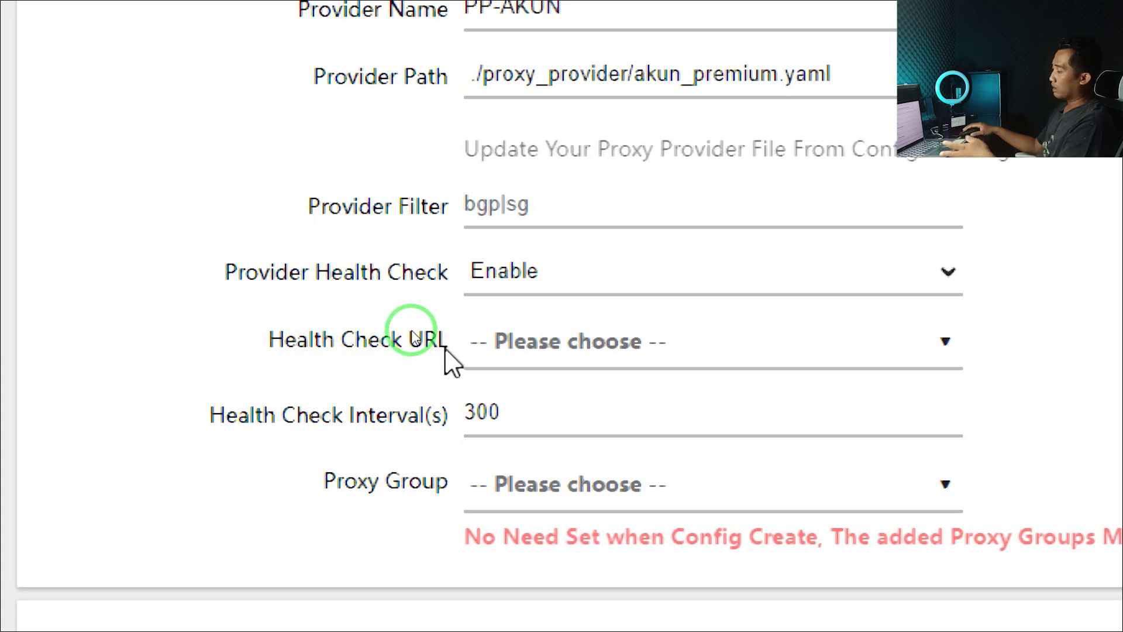
pyautogui.moveTo(444, 348); pyautogui.dragTo(266, 349)
pyautogui.click(570, 341)
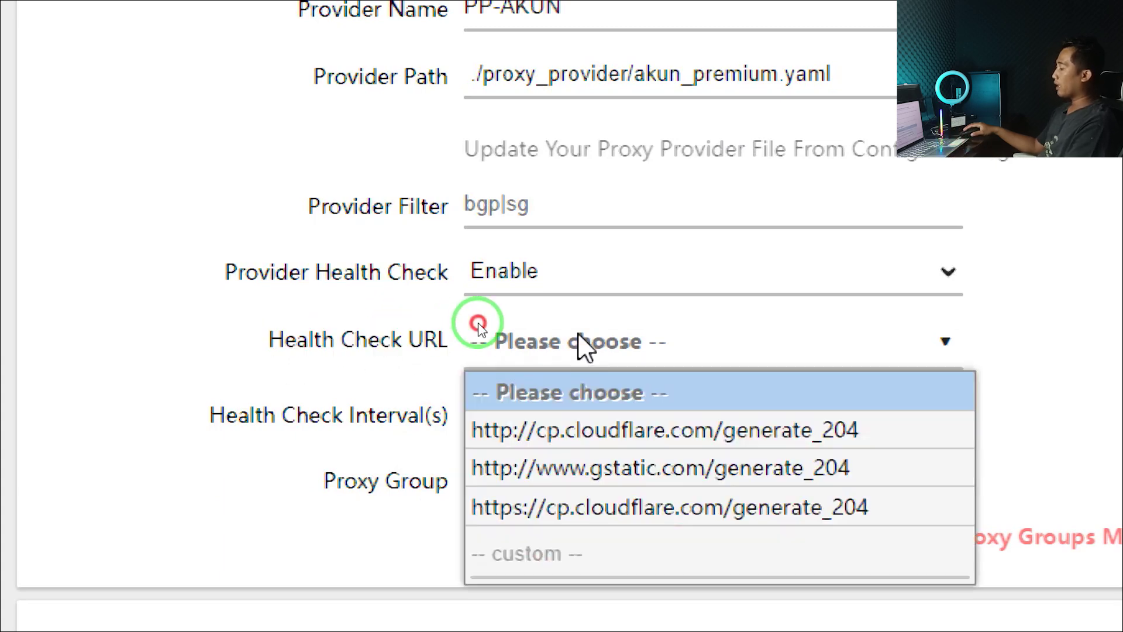
pyautogui.click(569, 469)
# - Set the provider's health check interval to 66 seconds
pyautogui.moveTo(445, 374); pyautogui.dragTo(459, 447)
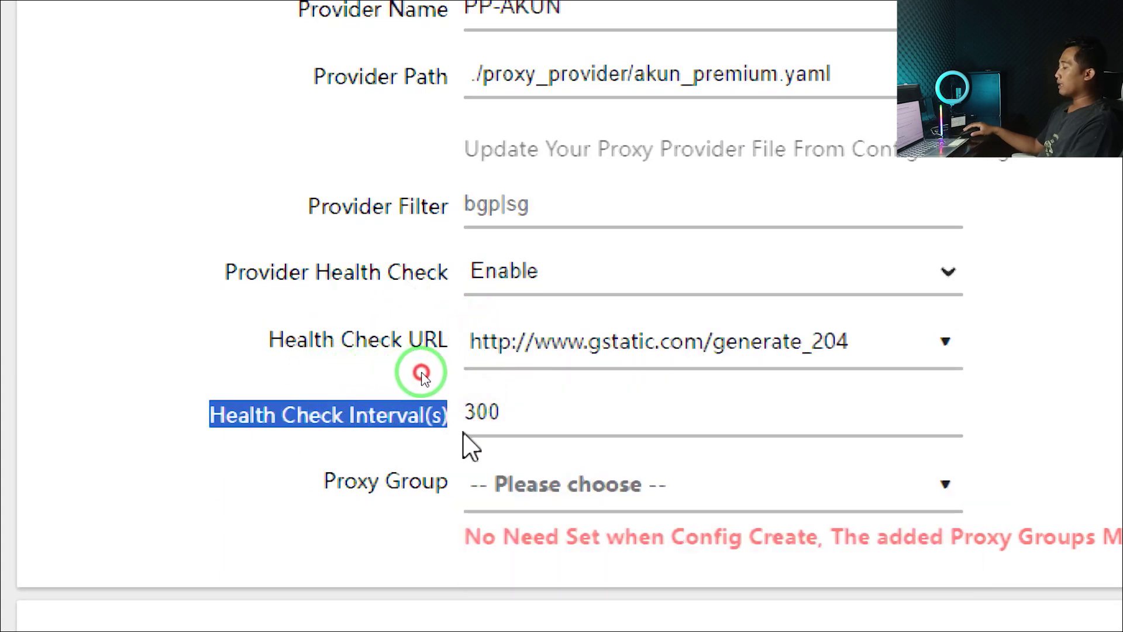
pyautogui.doubleClick(615, 417)
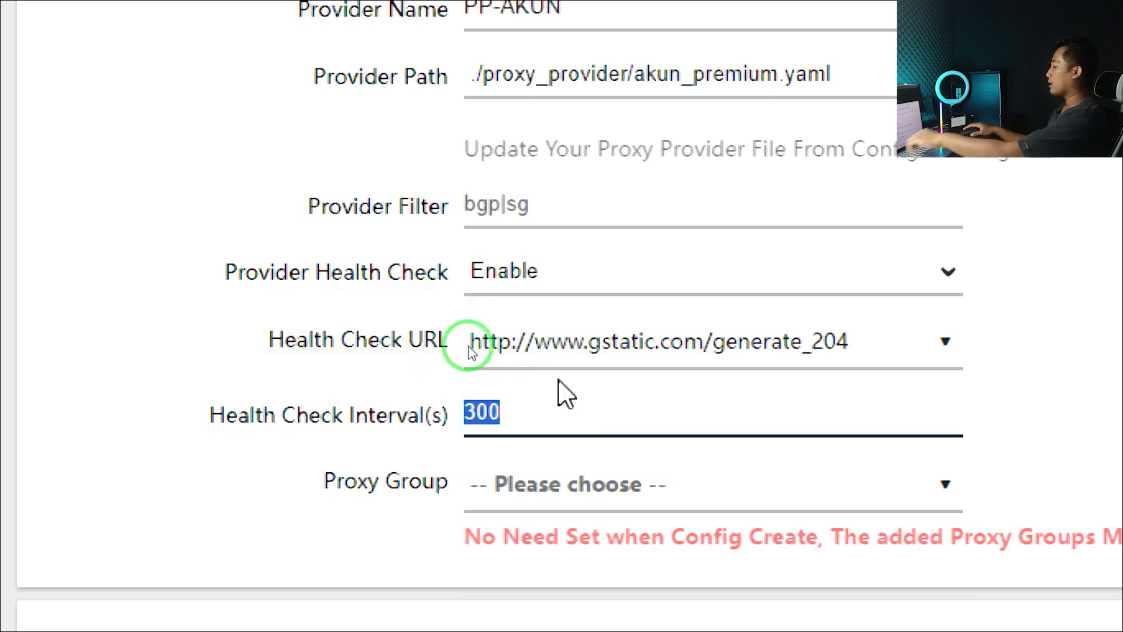
pyautogui.write('55')
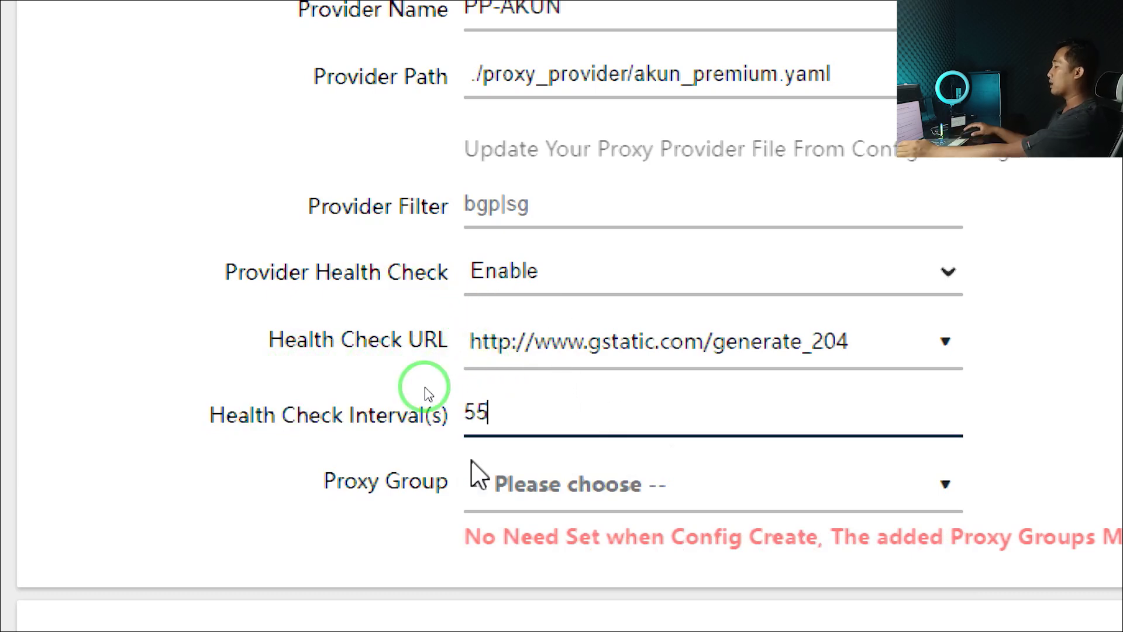
pyautogui.press('BackSpace')
pyautogui.press('BackSpace')
pyautogui.write('ty')
pyautogui.doubleClick(598, 312)
pyautogui.write('yy')
pyautogui.press('BackSpace')
pyautogui.press('BackSpace')
pyautogui.write('66')
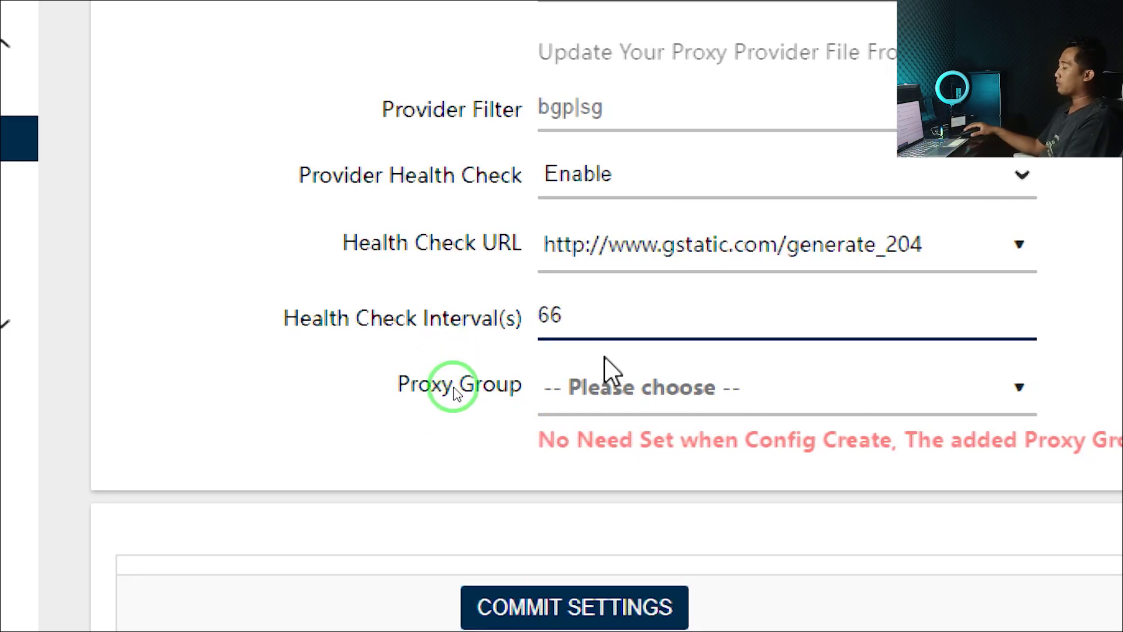
# - Assign the PP-AKUN provider to All Groups and commit the provider settings
pyautogui.moveTo(432, 389); pyautogui.dragTo(507, 383)
pyautogui.click(608, 378)
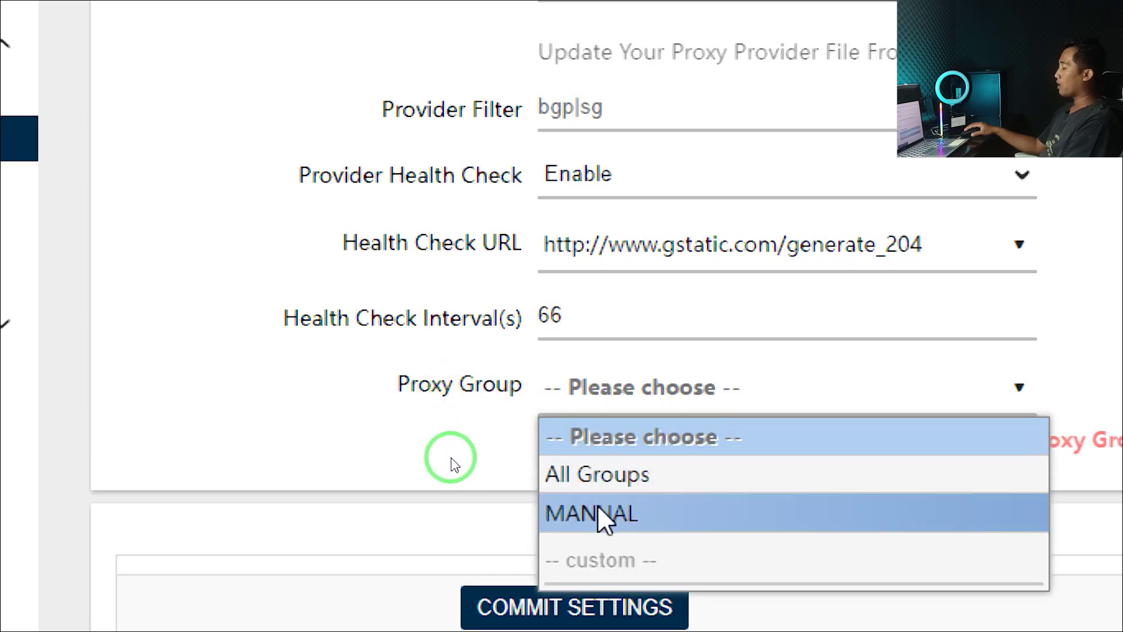
pyautogui.click(602, 482)
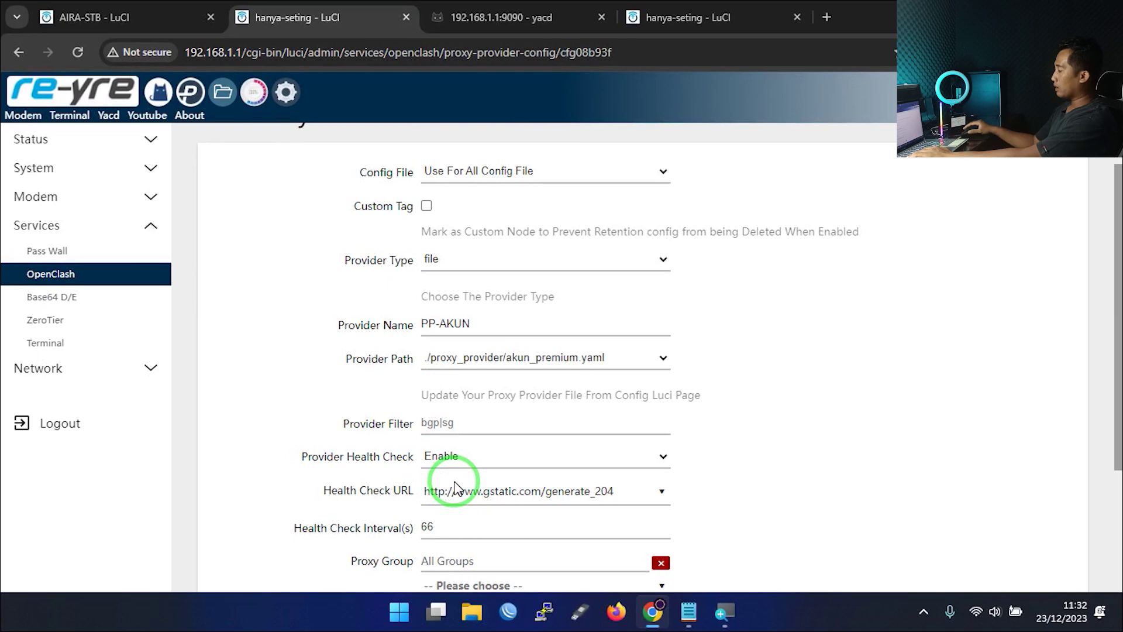
pyautogui.scroll(-4, 784, 456)
pyautogui.click(847, 509)
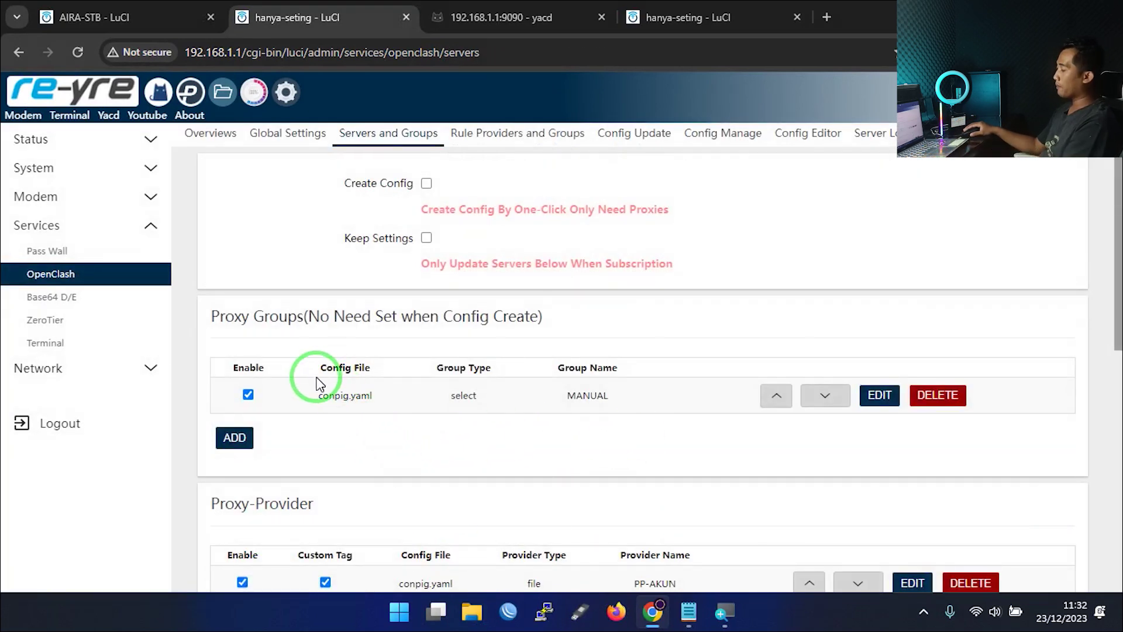
# - Apply the servers and groups settings, and check the MANUAL group and PP-AKUN provider in the Yacd proxies view
pyautogui.moveTo(327, 395); pyautogui.dragTo(509, 419)
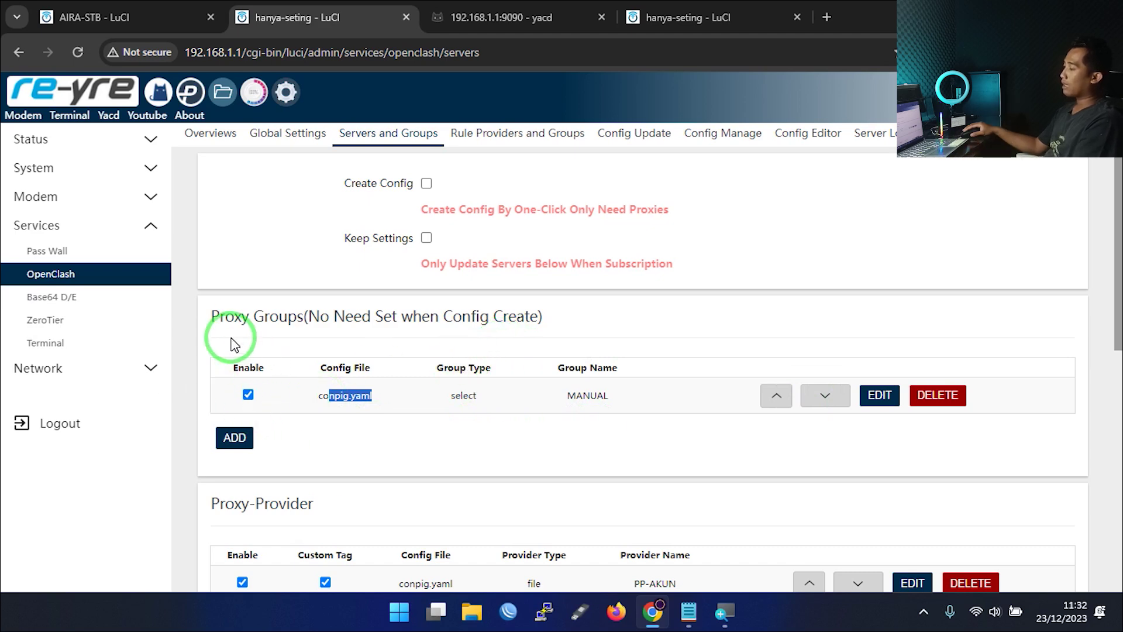
pyautogui.moveTo(208, 316); pyautogui.dragTo(308, 319)
pyautogui.scroll(-10, 663, 470)
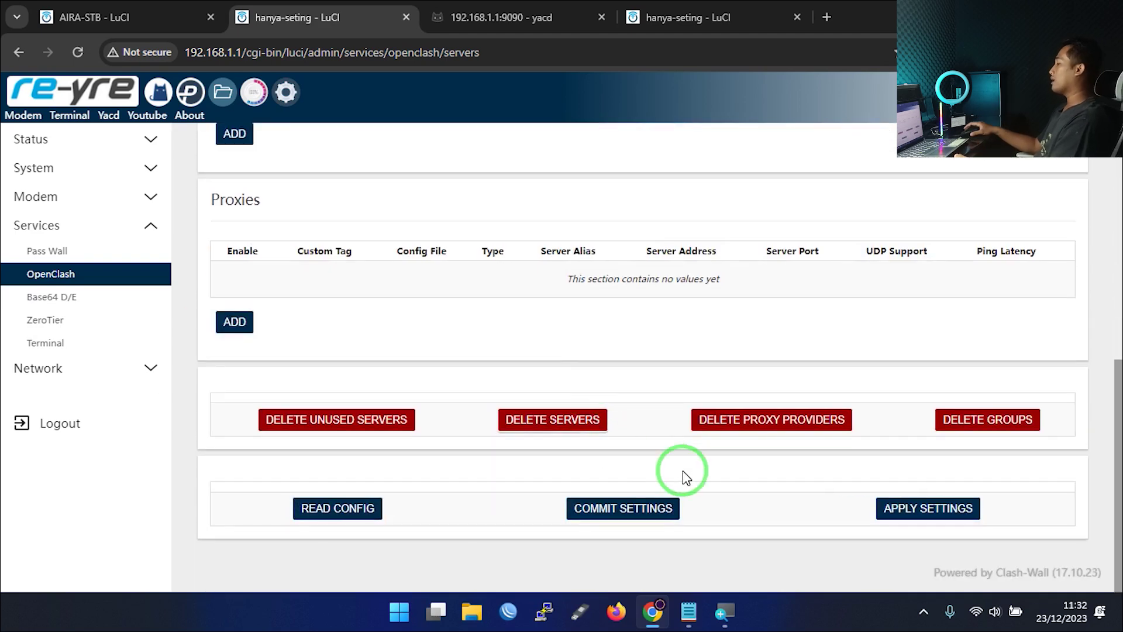
pyautogui.click(890, 513)
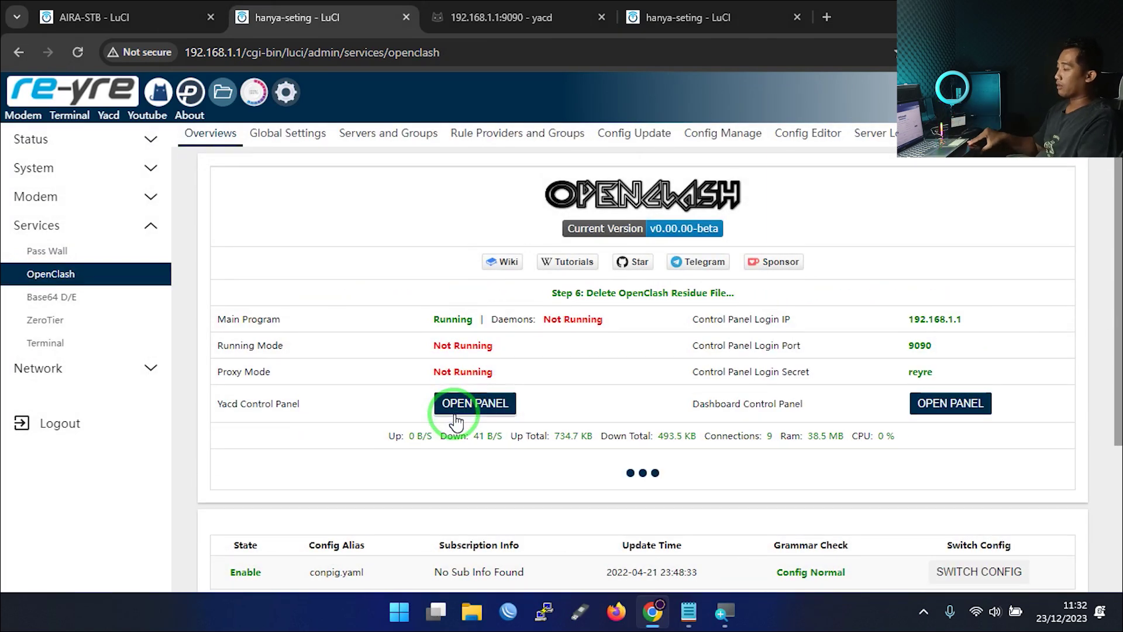
pyautogui.click(477, 14)
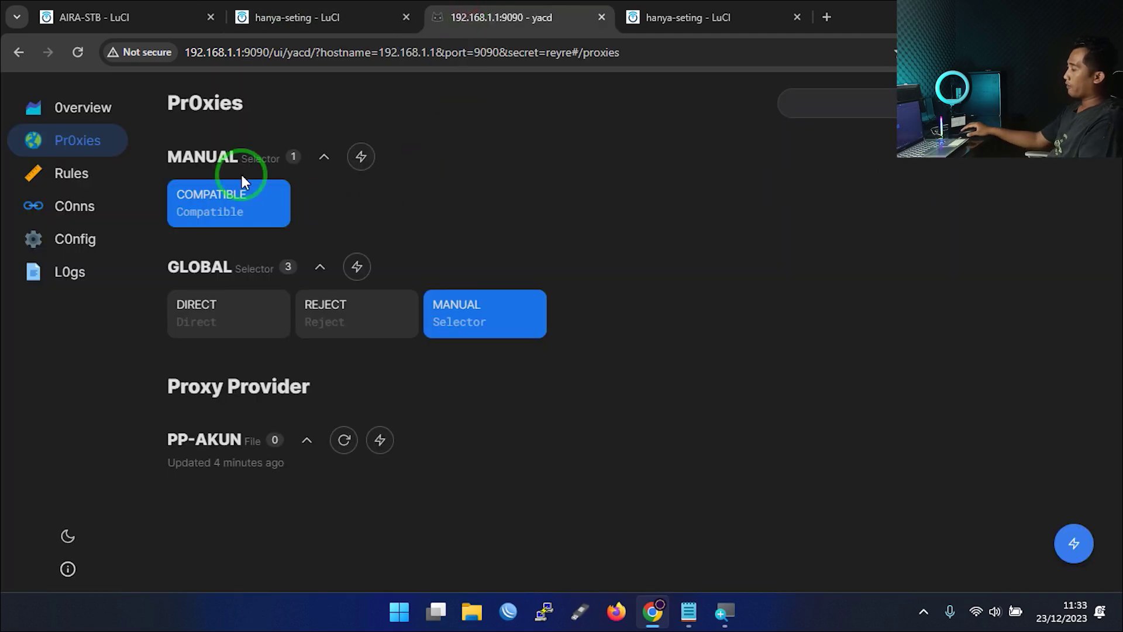
pyautogui.click(301, 17)
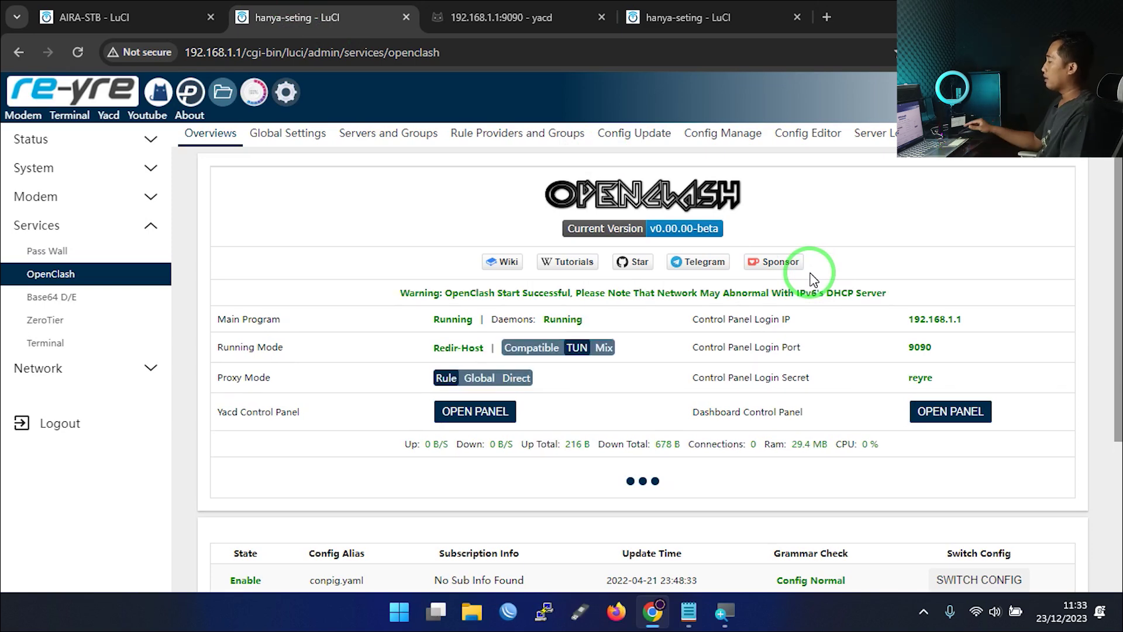
# - Open akun_premium.yaml from the proxy_provider folder for editing and look over its name and tls fields
pyautogui.click(791, 138)
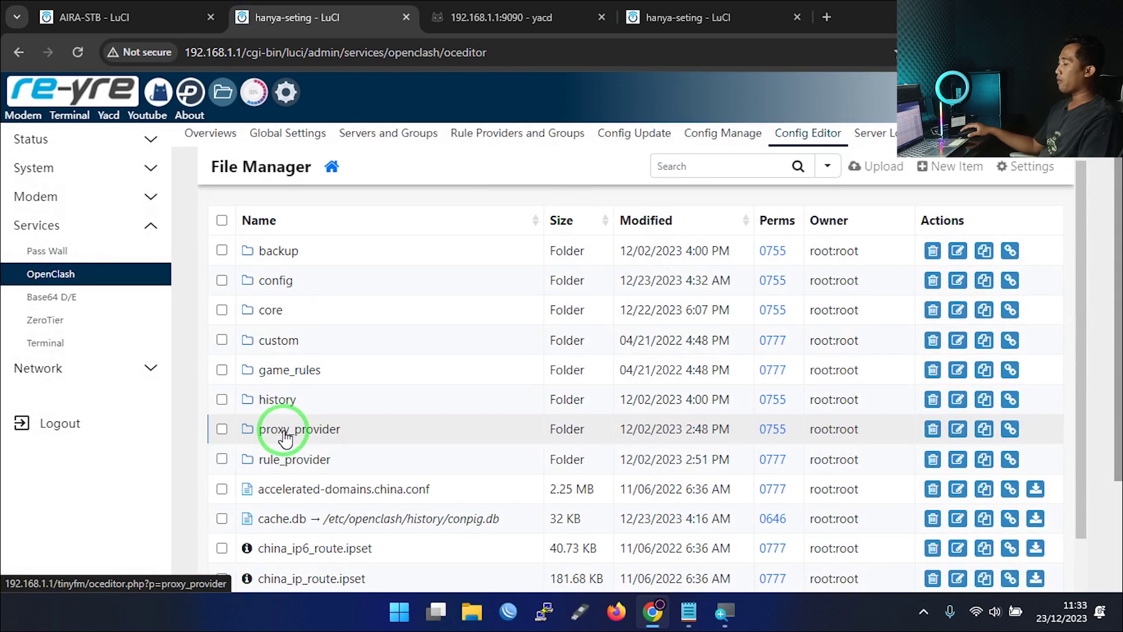
pyautogui.click(301, 433)
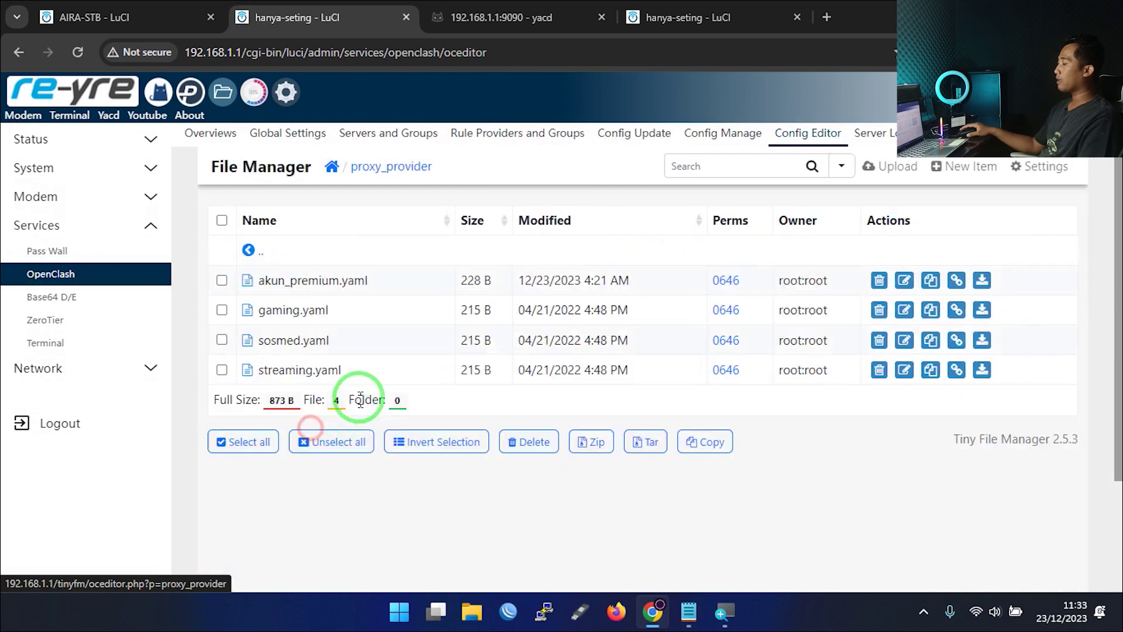
pyautogui.click(279, 287)
pyautogui.scroll(-1, 303, 424)
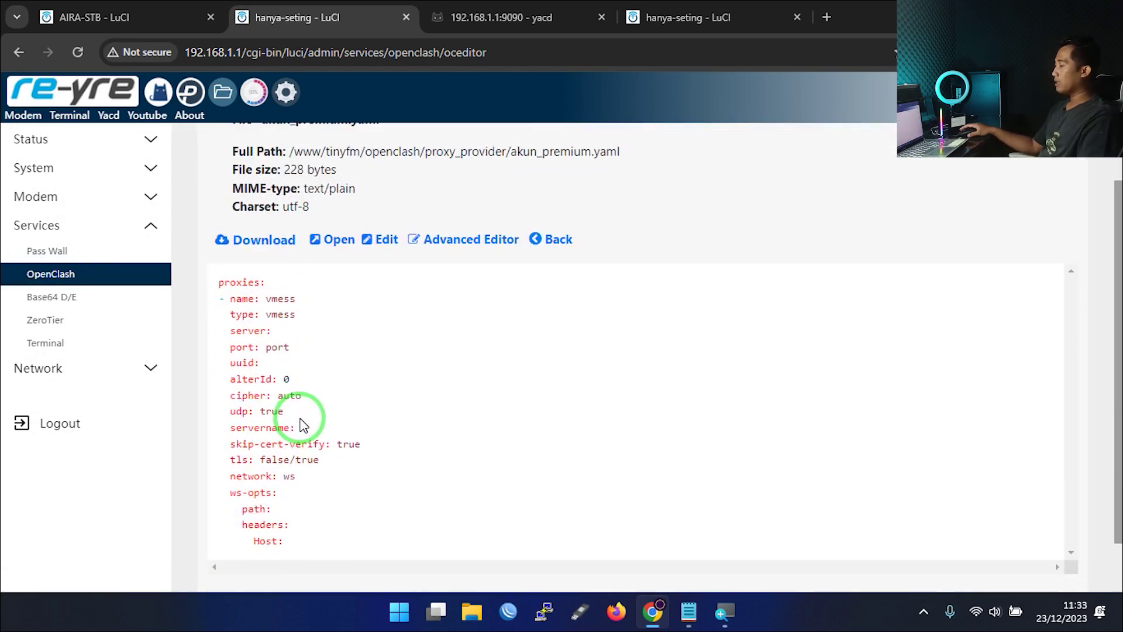
pyautogui.scroll(-1, 303, 424)
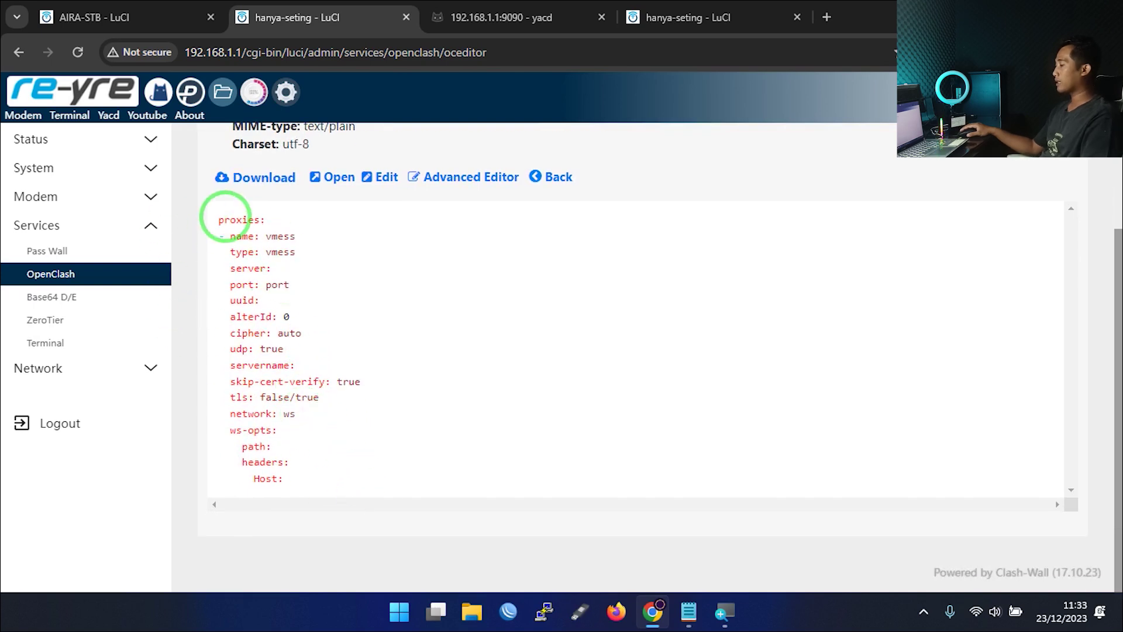
pyautogui.click(380, 176)
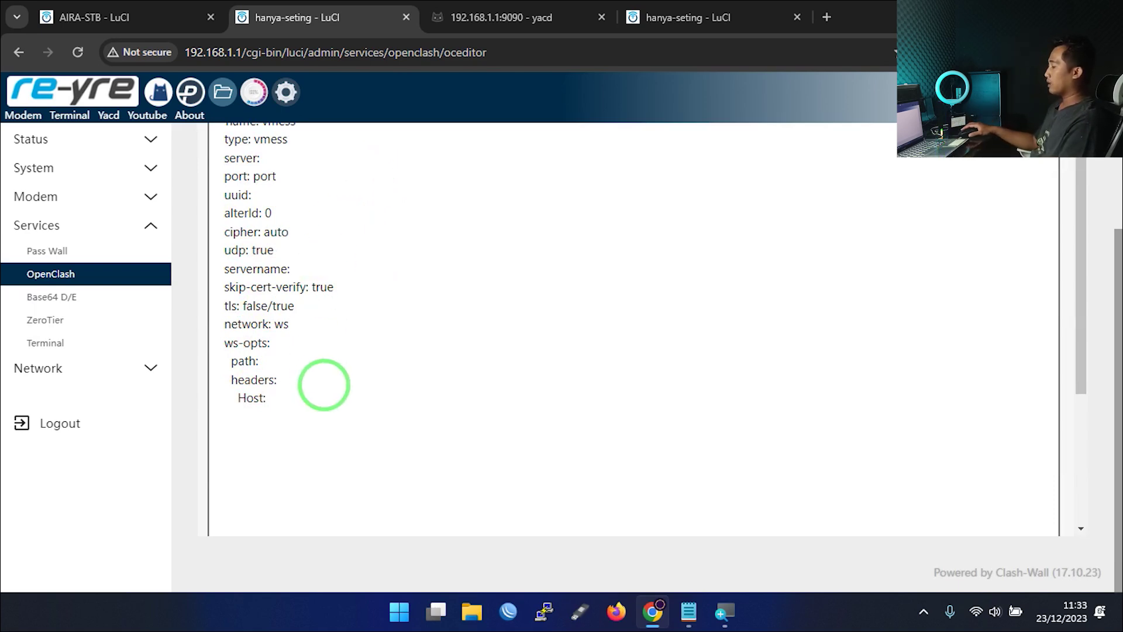
pyautogui.scroll(3, 324, 384)
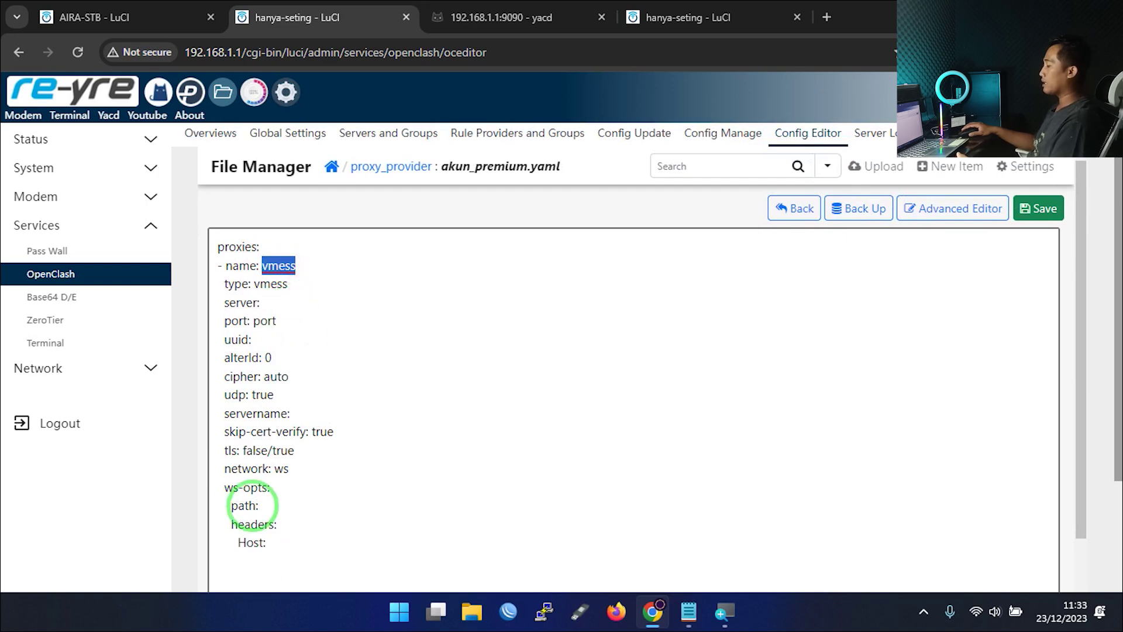
pyautogui.moveTo(242, 450); pyautogui.dragTo(307, 453)
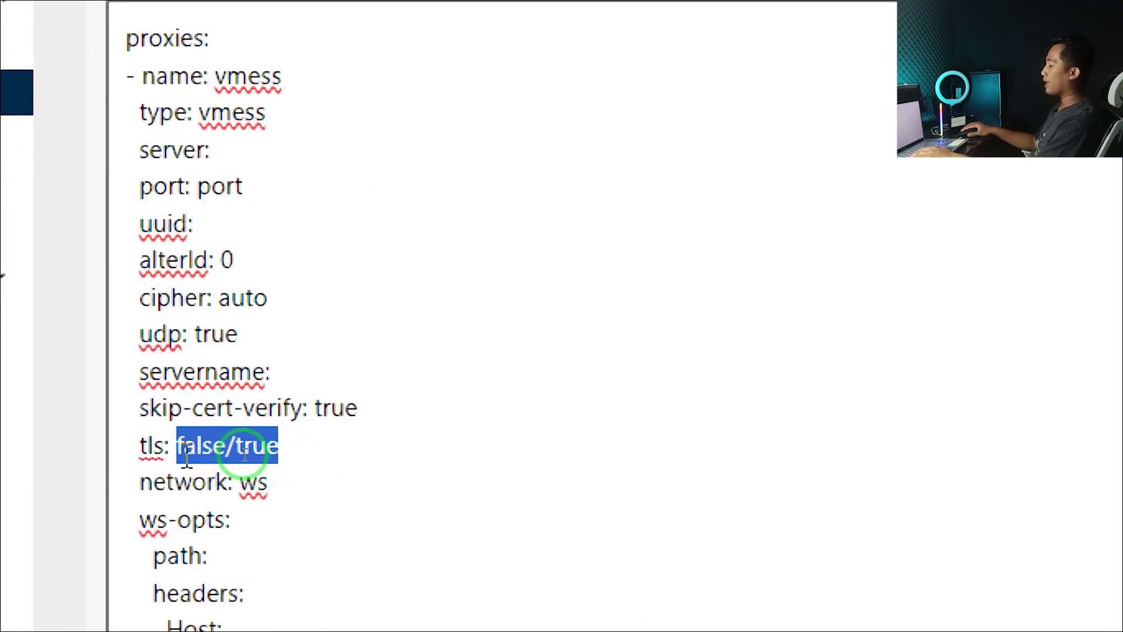
pyautogui.doubleClick(150, 446)
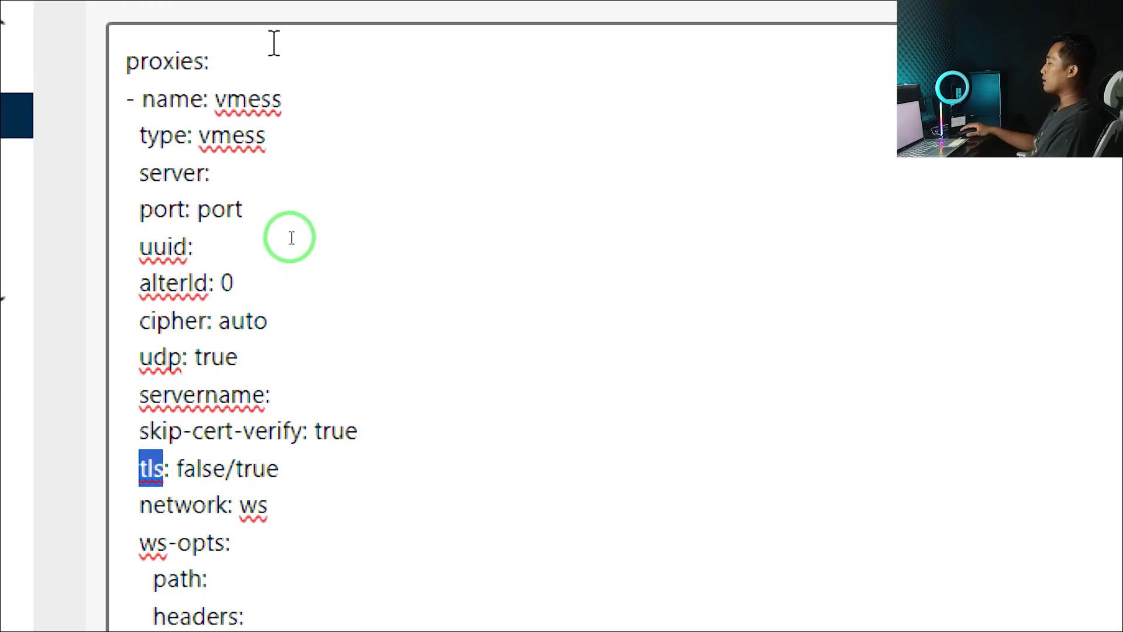
# - Switch to the VMess account notes in Notepad and copy the host address
pyautogui.click(780, 620)
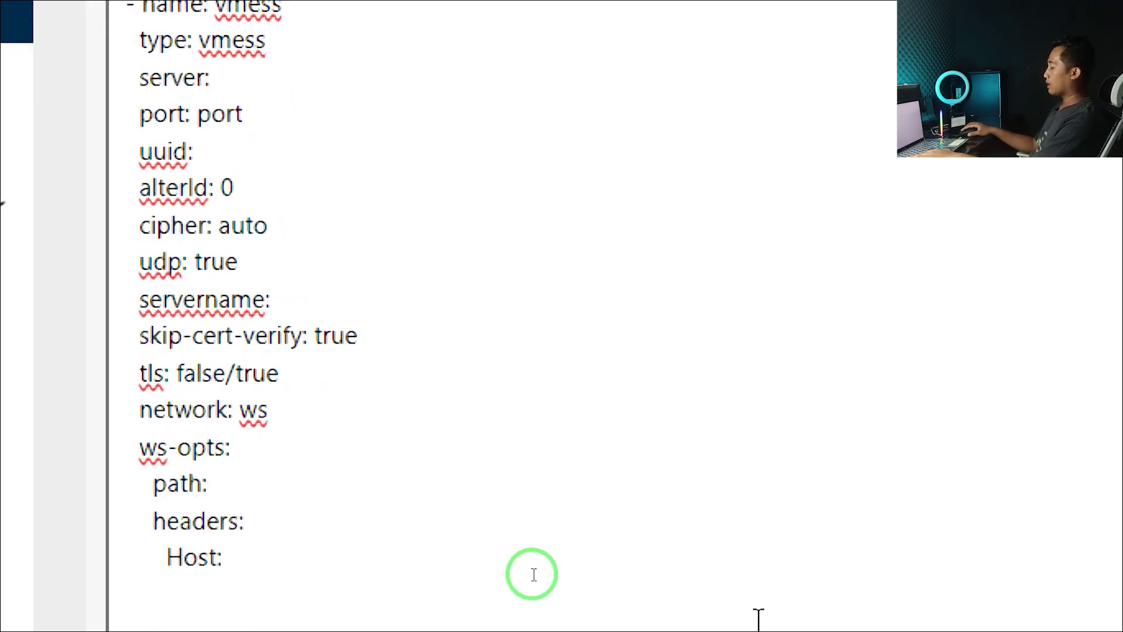
pyautogui.press('super')
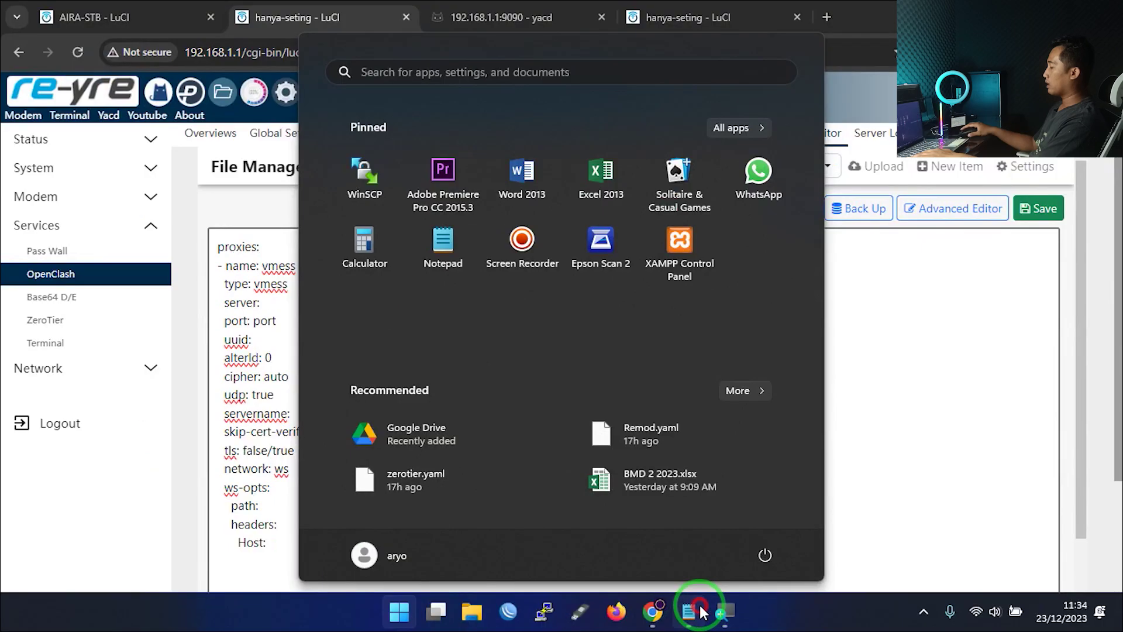
pyautogui.click(688, 611)
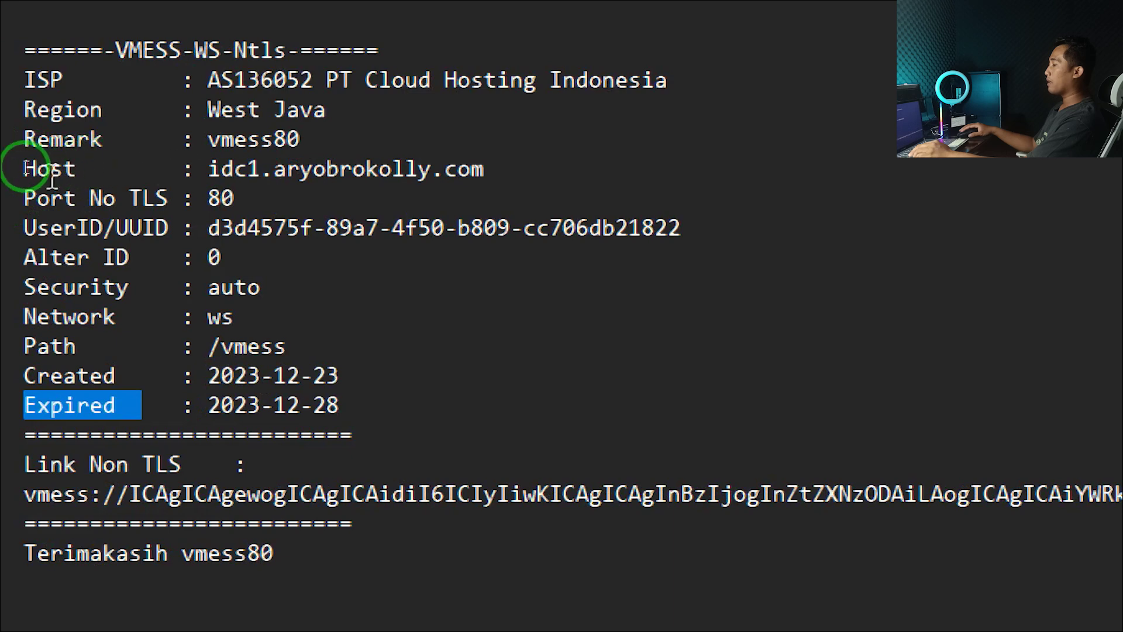
pyautogui.moveTo(528, 161); pyautogui.dragTo(209, 172)
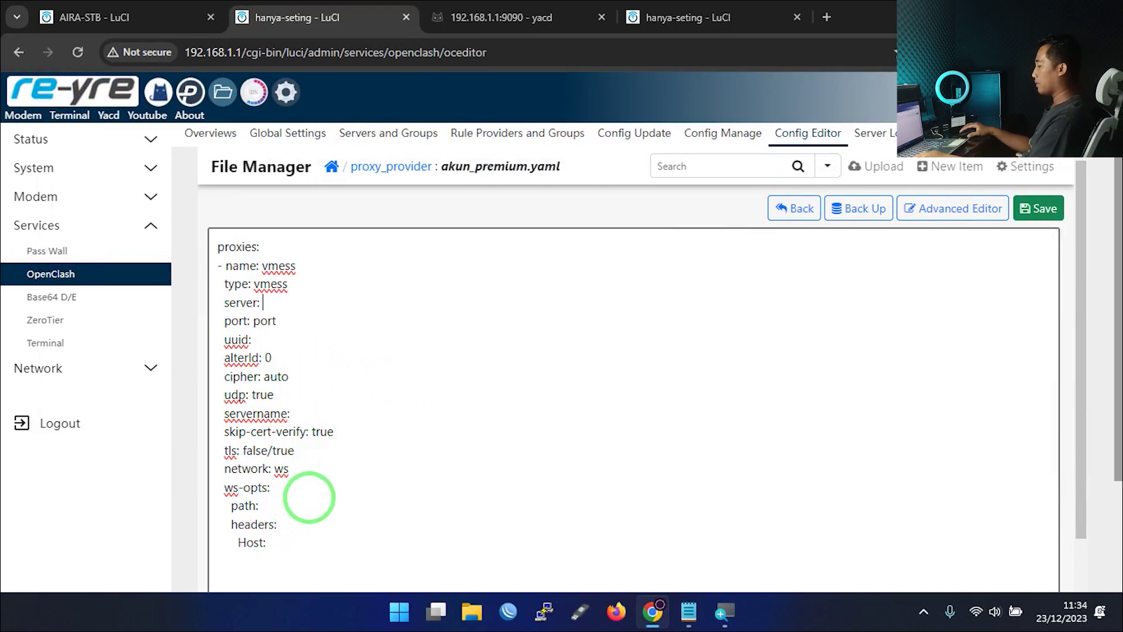
pyautogui.scroll(-2, 306, 495)
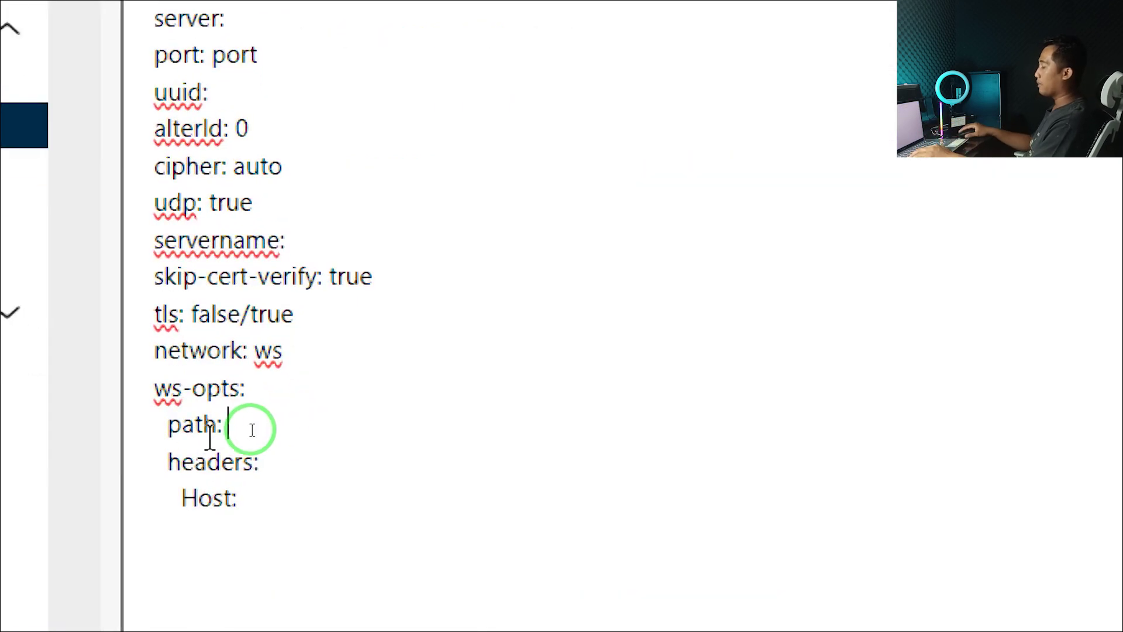
pyautogui.write('http')
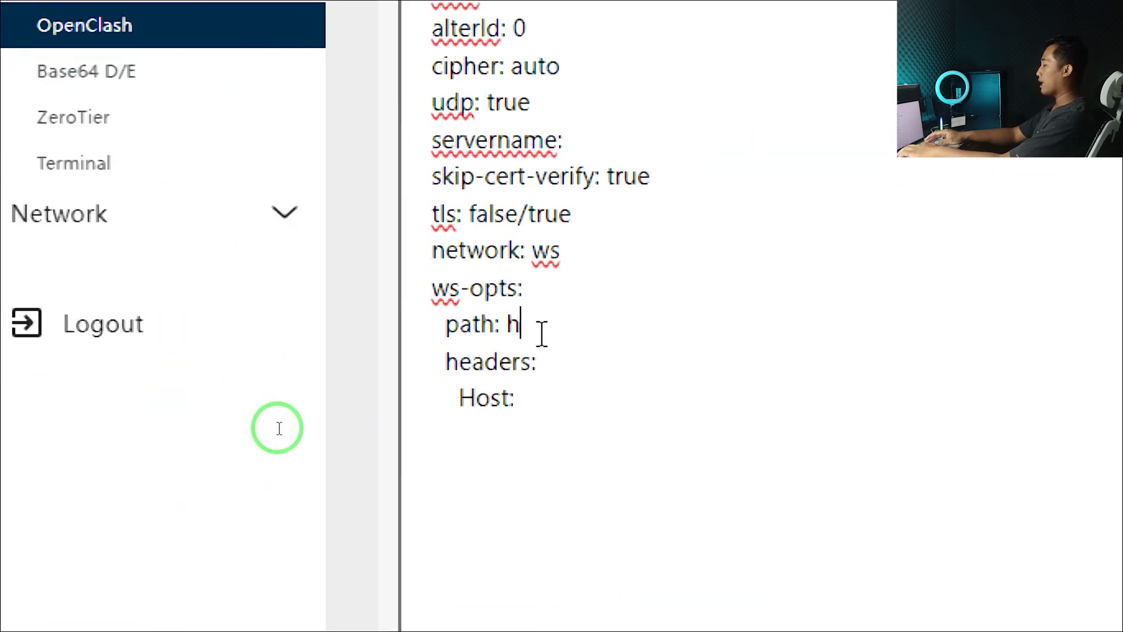
pyautogui.write(':')
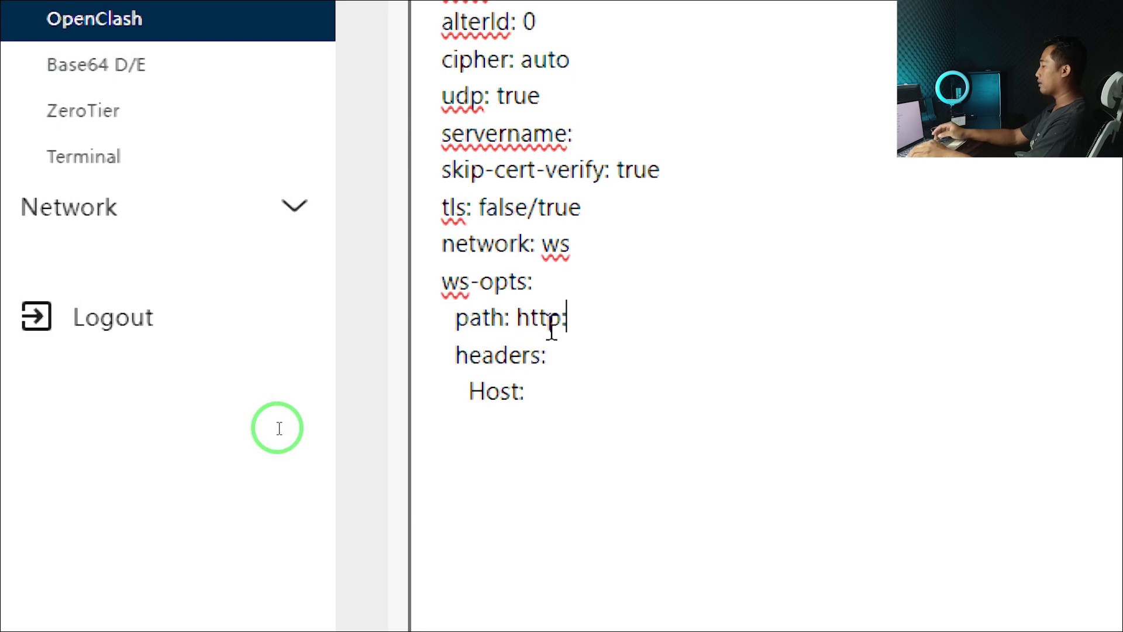
pyautogui.write('//idc1.aryobrokolly.com/')
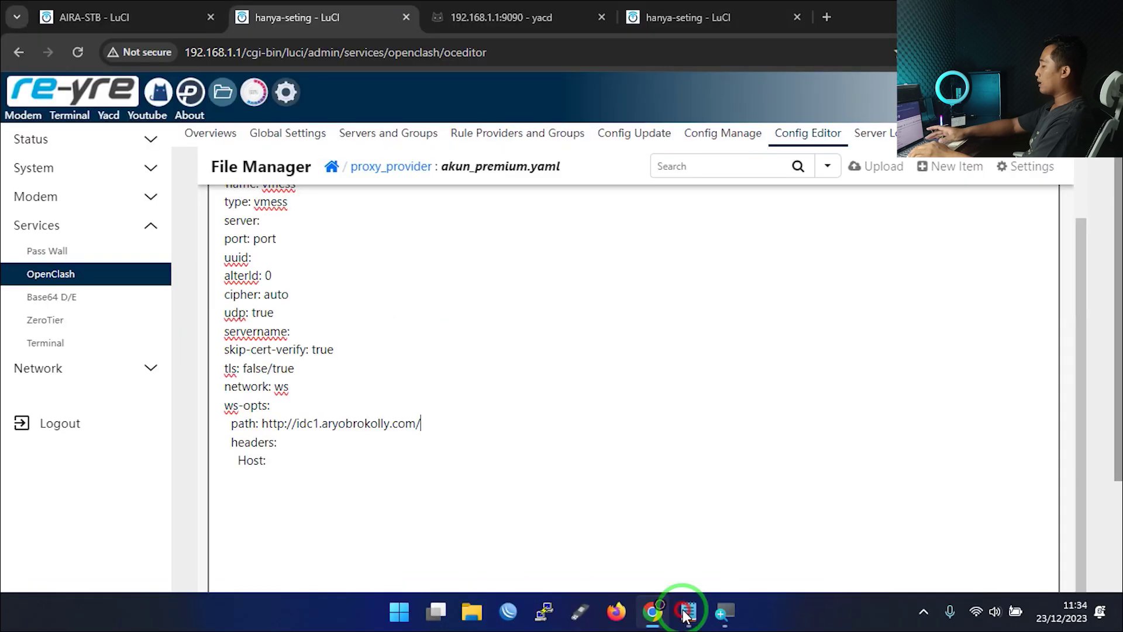
# - Cut vmess from the Path entry in the Notepad account notes and append it to the ws-opts path in akun_premium.yaml
pyautogui.click(683, 469)
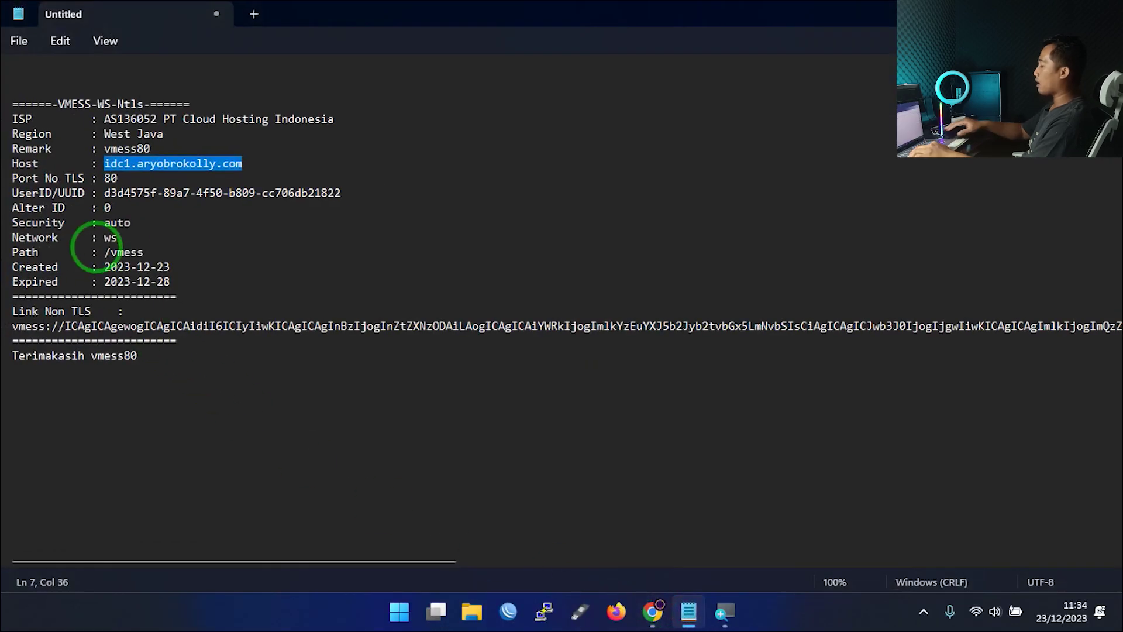
pyautogui.doubleClick(130, 252)
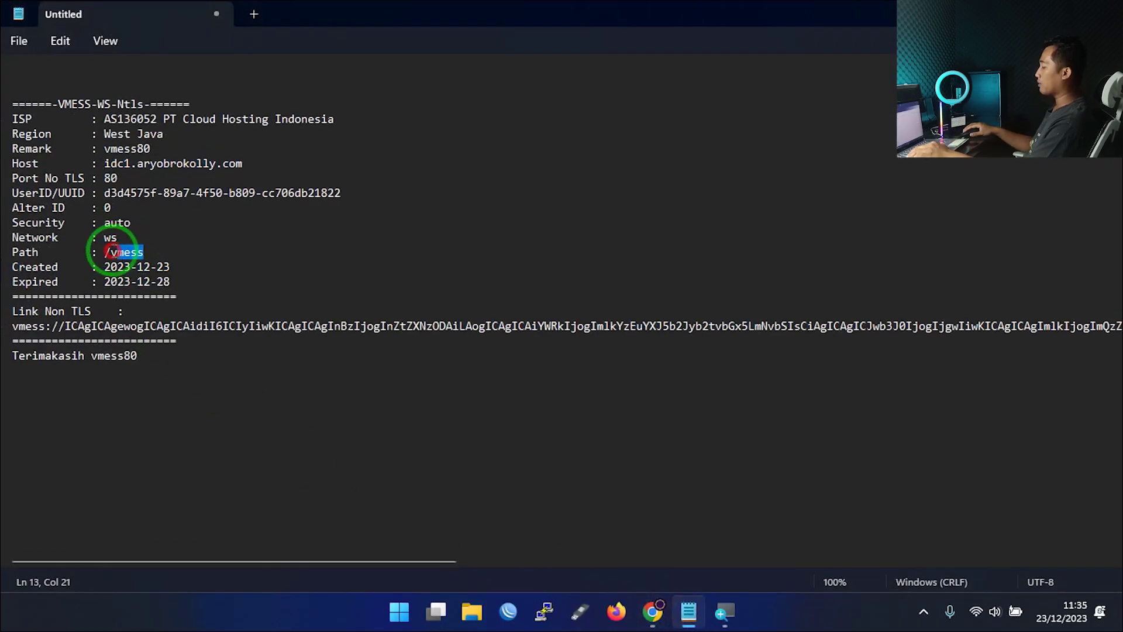
pyautogui.press('BackSpace')
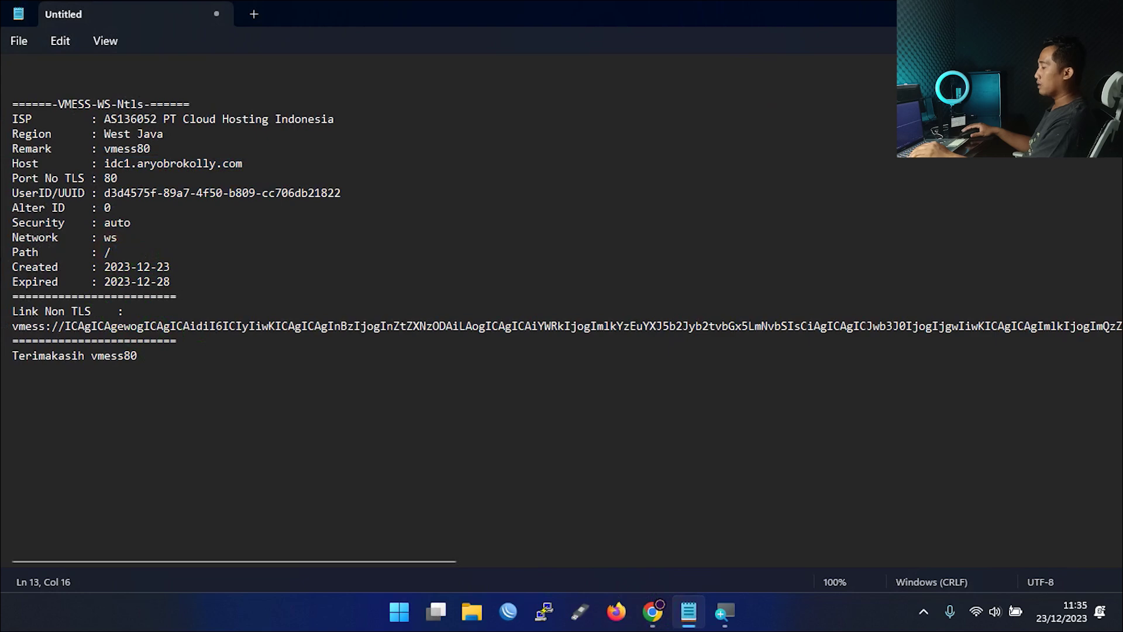
pyautogui.click(653, 612)
pyautogui.write('vmess')
# - Set tls to false and port to 80 in akun_premium.yaml
pyautogui.moveTo(455, 424); pyautogui.dragTo(262, 422)
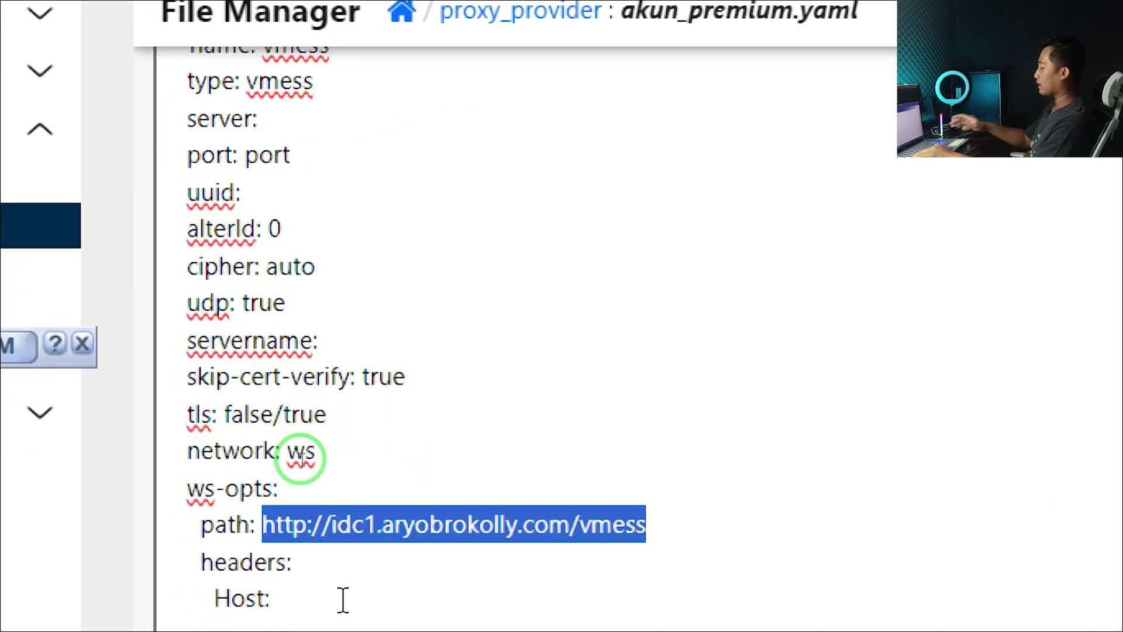
pyautogui.click(331, 597)
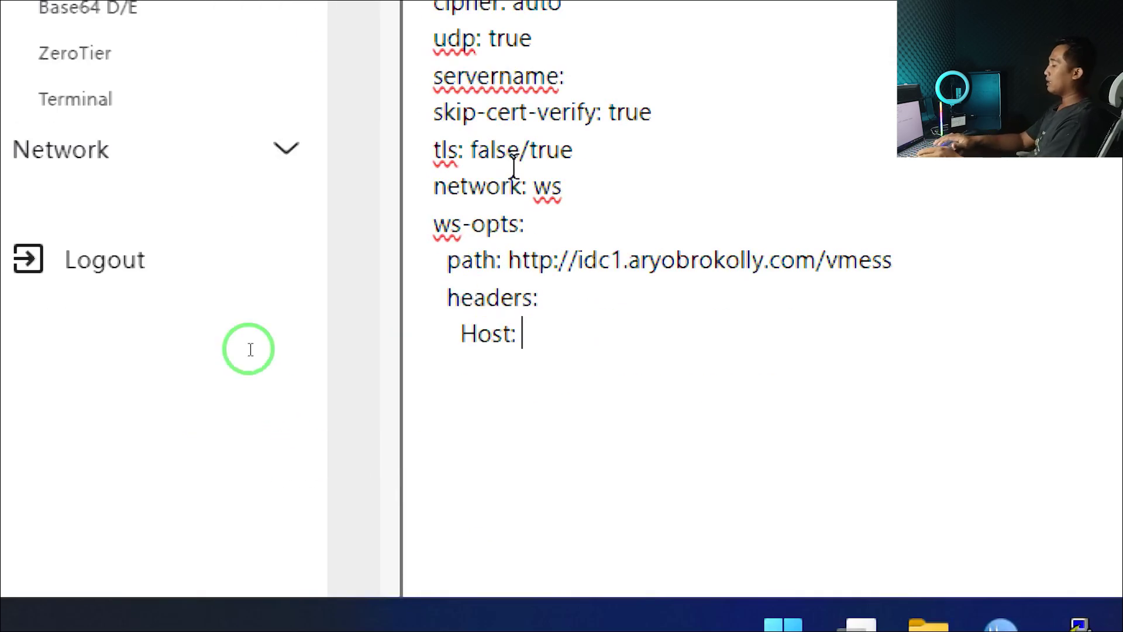
pyautogui.moveTo(520, 153); pyautogui.dragTo(597, 149)
pyautogui.press('BackSpace')
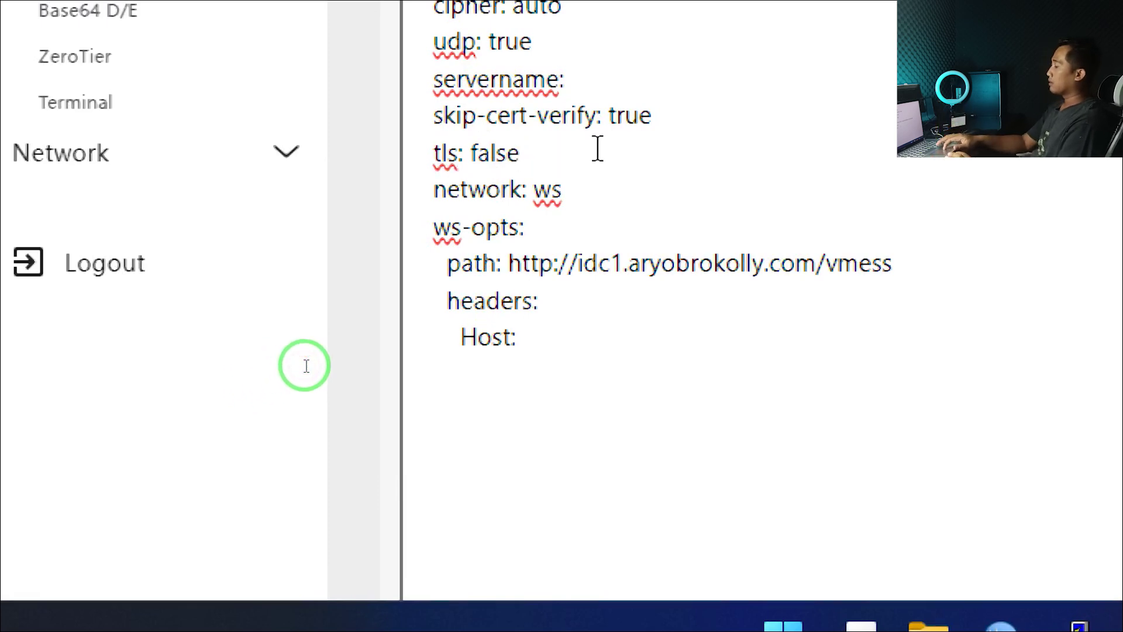
pyautogui.scroll(3, 516, 198)
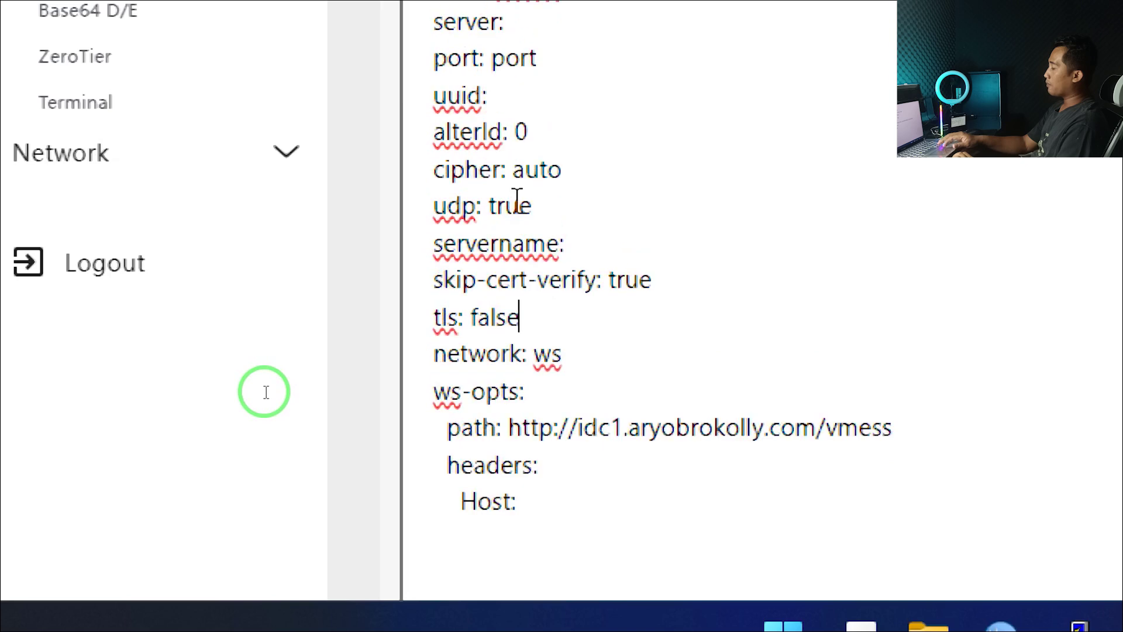
pyautogui.doubleClick(512, 103)
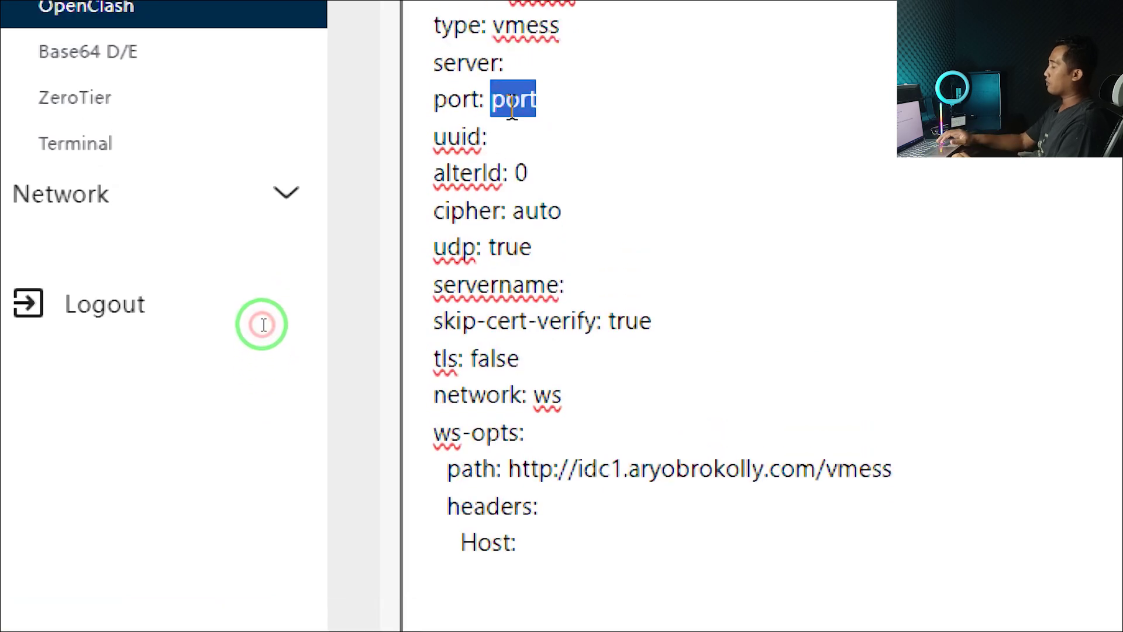
pyautogui.write('80')
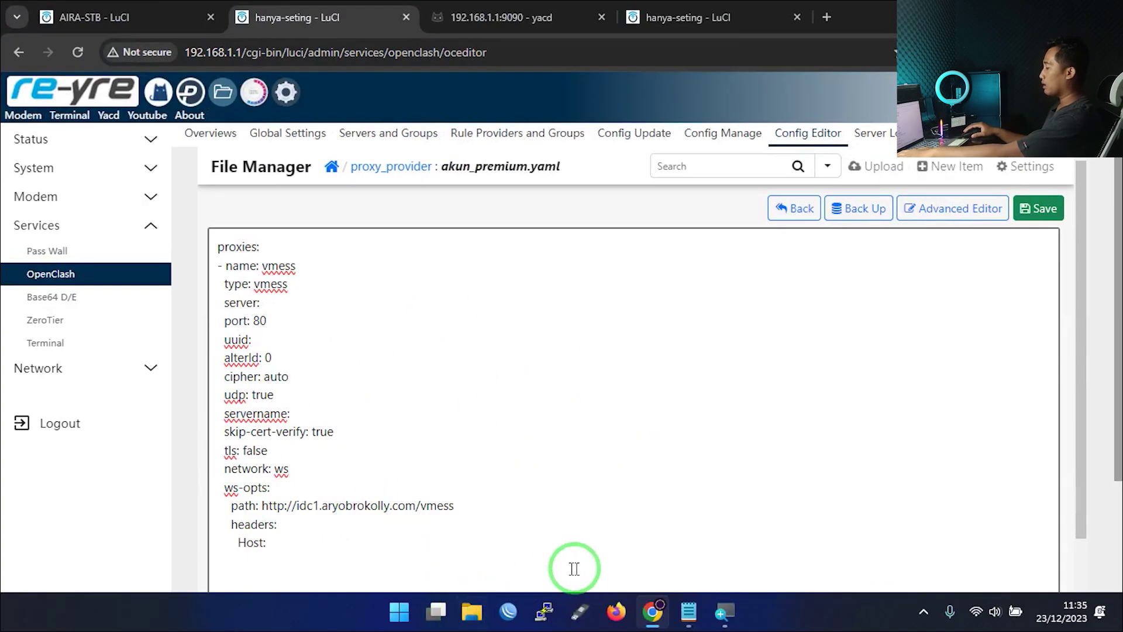
# - Check the Port No TLS entry in the Notepad account notes, returning to akun_premium.yaml in the browser when done
pyautogui.click(689, 611)
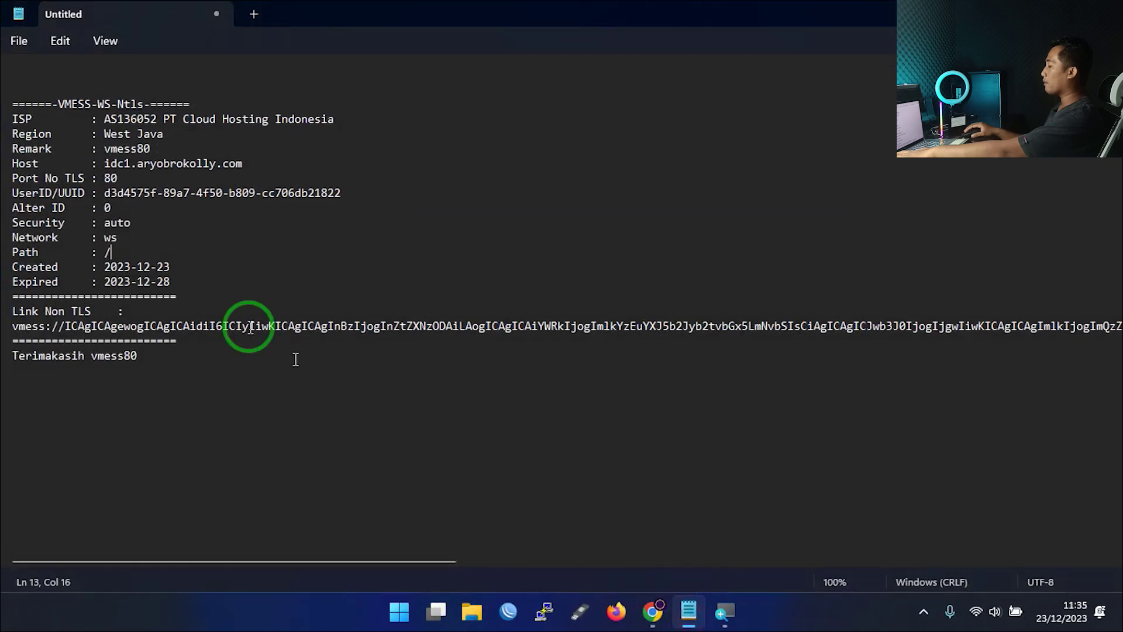
pyautogui.moveTo(12, 178); pyautogui.dragTo(124, 177)
pyautogui.tripleClick(124, 178)
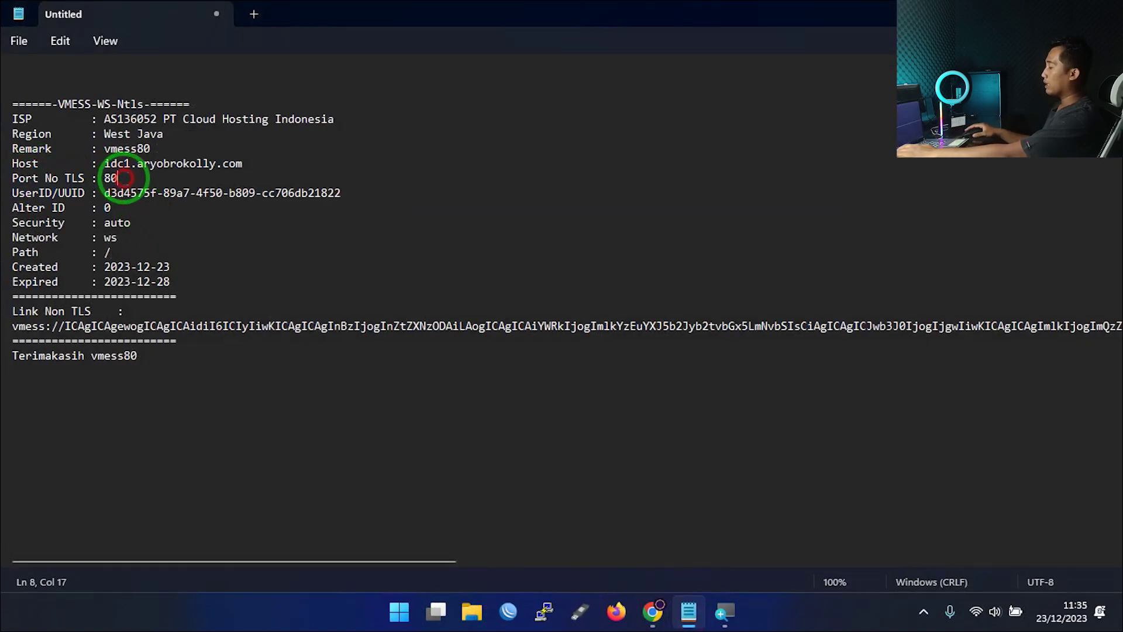
pyautogui.click(124, 178)
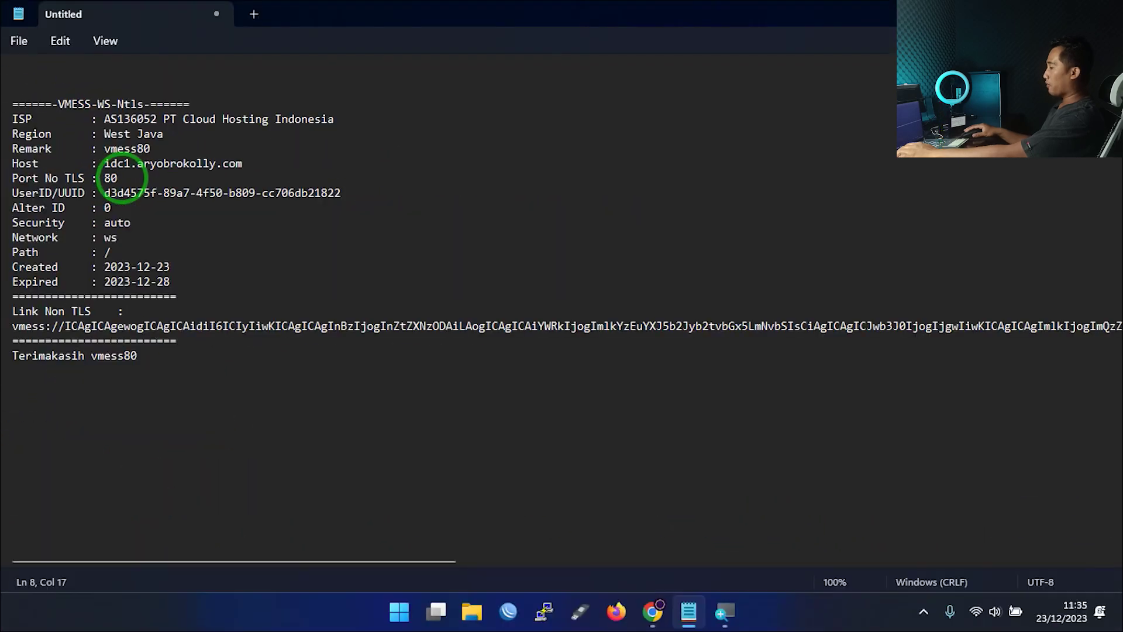
pyautogui.hotkey('alt', 'Tab')
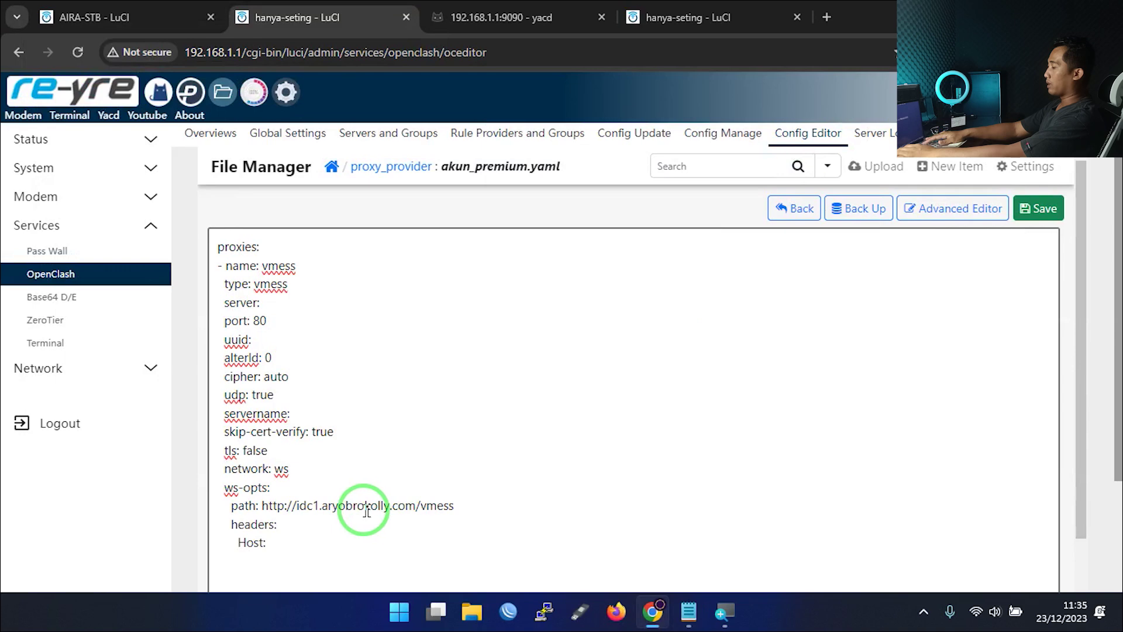
# - Set the Host value under the ws-opts headers to google.co.id
pyautogui.click(281, 341)
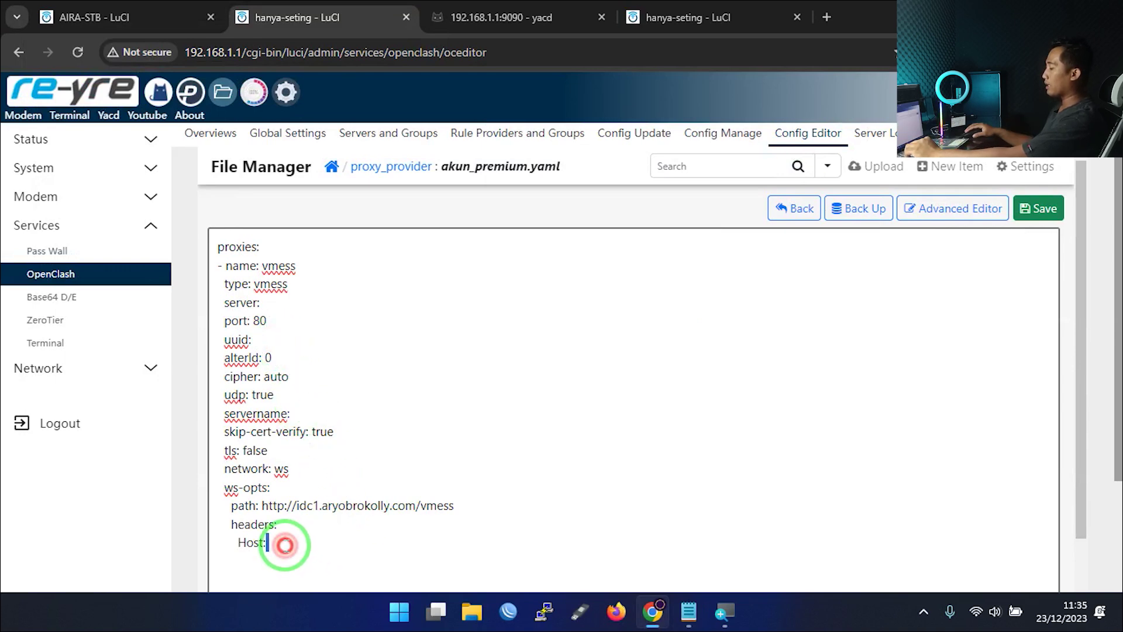
pyautogui.tripleClick(284, 545)
pyautogui.click(286, 545)
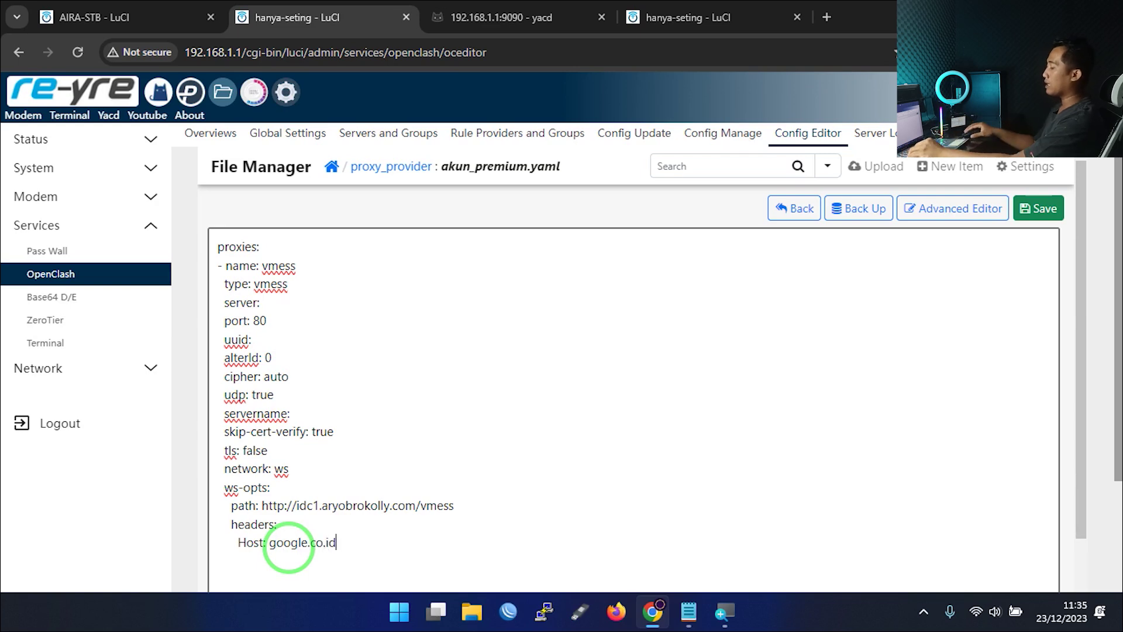
pyautogui.keyDown('shift'); pyautogui.click(264, 543); pyautogui.keyUp('shift')
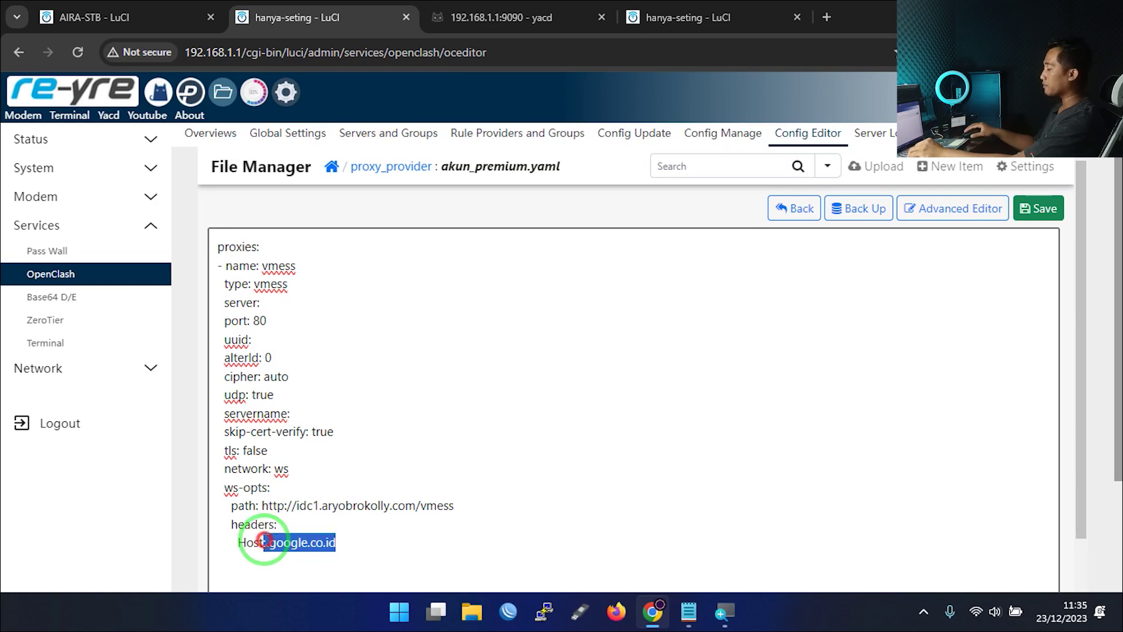
# - Copy google.co.id from the Host header into the servername field
pyautogui.doubleClick(257, 449)
pyautogui.click(271, 411)
pyautogui.doubleClick(271, 411)
pyautogui.moveTo(336, 543); pyautogui.dragTo(269, 546)
pyautogui.hotkey('ctrl', 'c')
pyautogui.click(321, 417)
pyautogui.hotkey('ctrl', 'v')
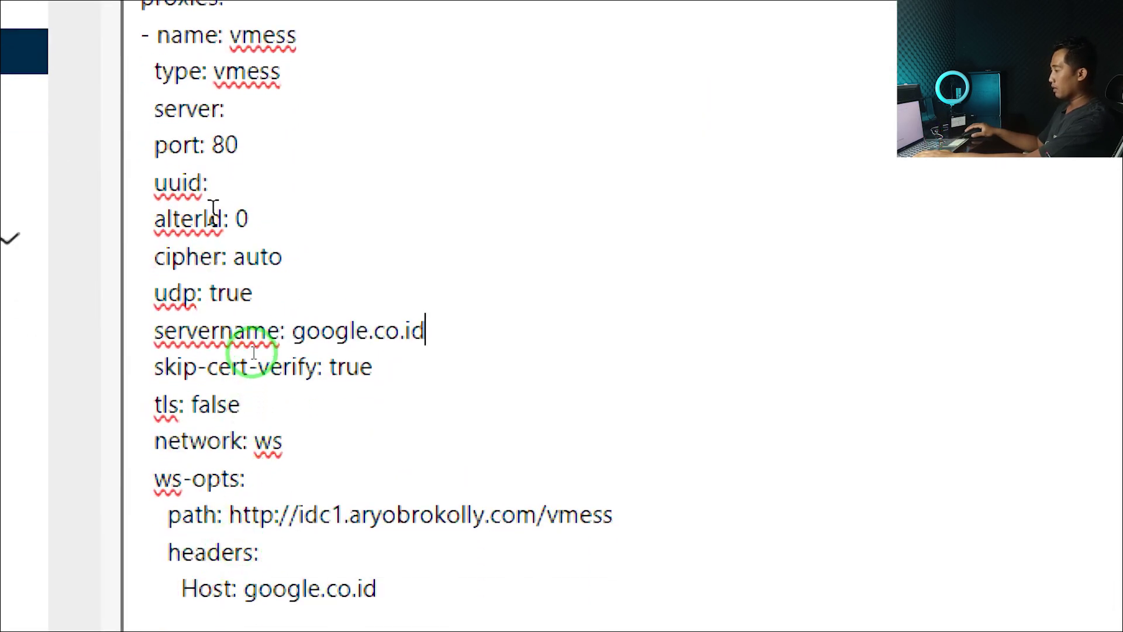
# - Copy the UserID/UUID from the Notepad account notes and paste it into the uuid field of akun_premium.yaml
pyautogui.click(214, 182)
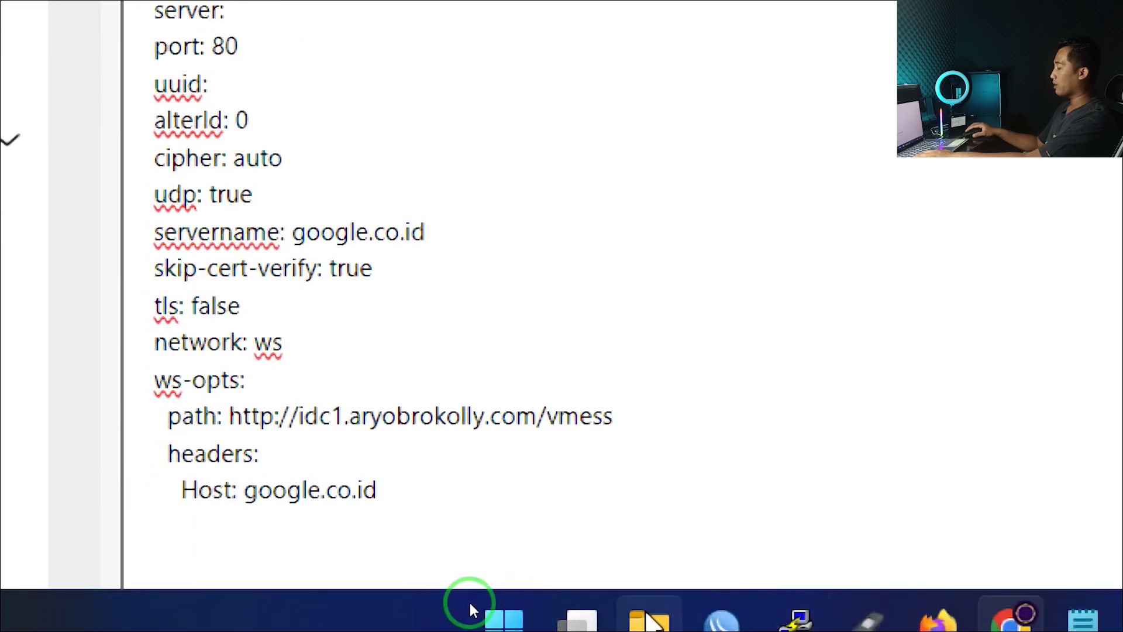
pyautogui.moveTo(1069, 617)
pyautogui.click(910, 581)
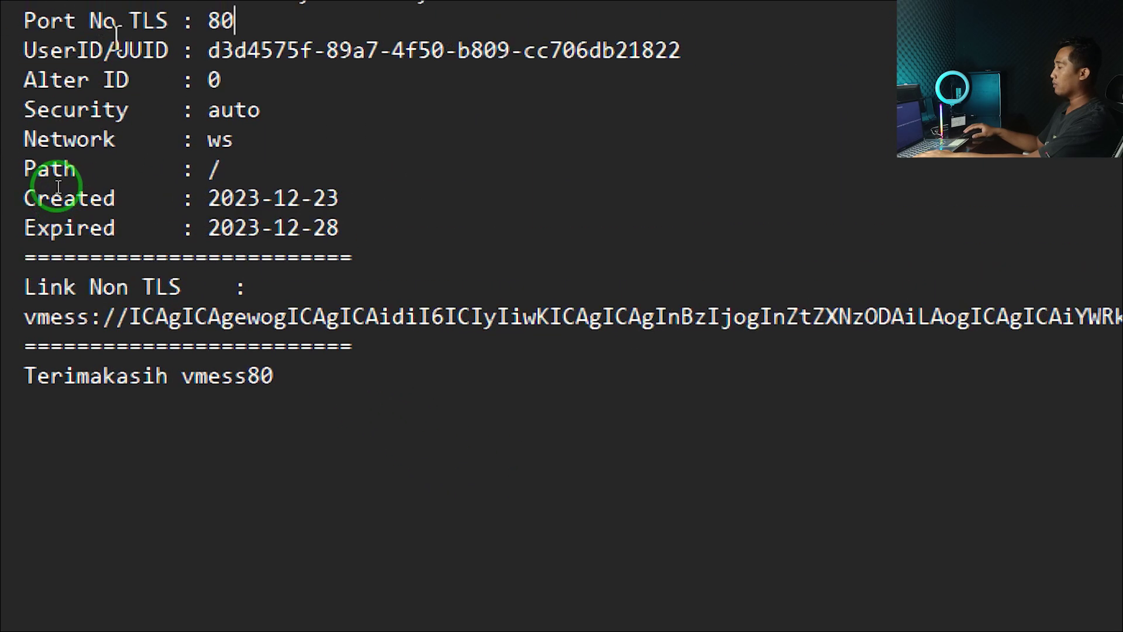
pyautogui.moveTo(212, 57); pyautogui.dragTo(709, 62)
pyautogui.hotkey('ctrl', 'c')
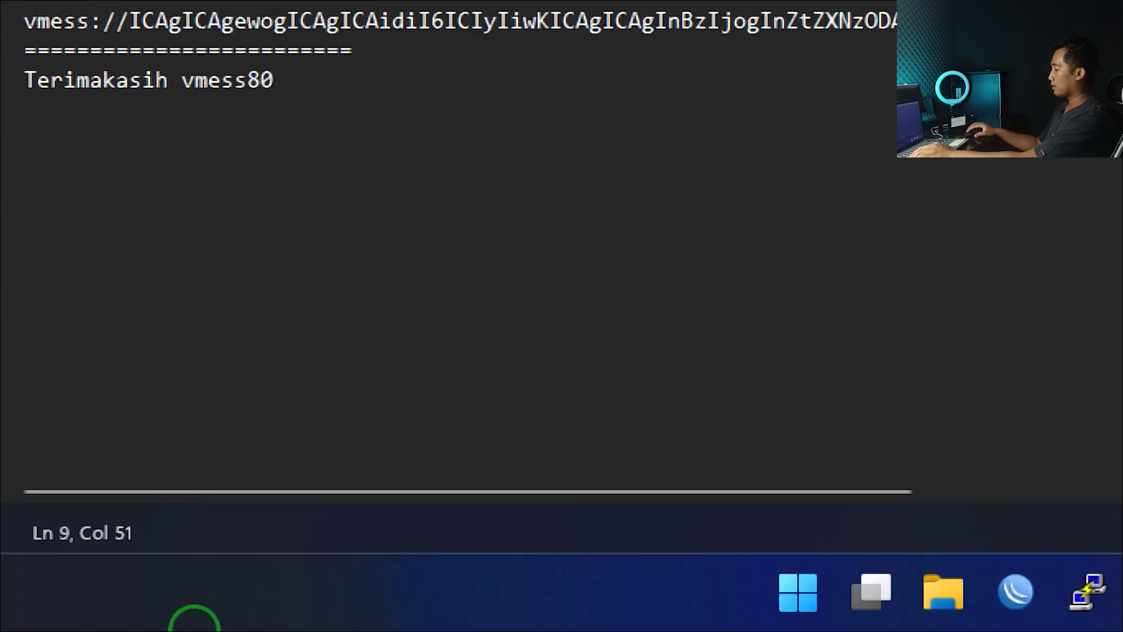
pyautogui.click(933, 592)
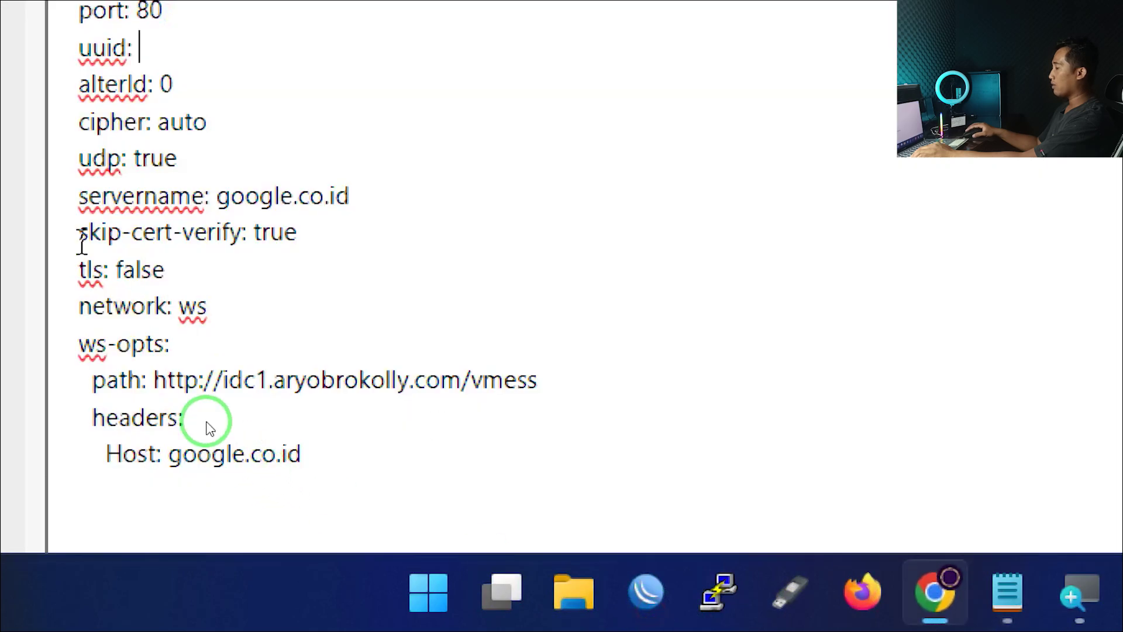
pyautogui.click(171, 101)
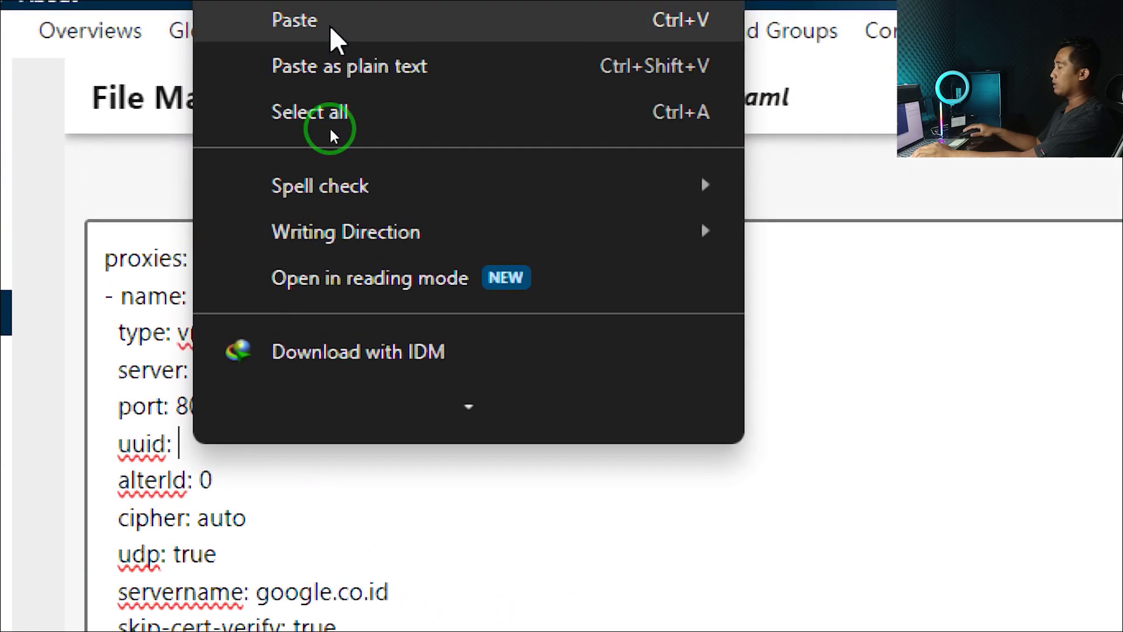
pyautogui.click(331, 0)
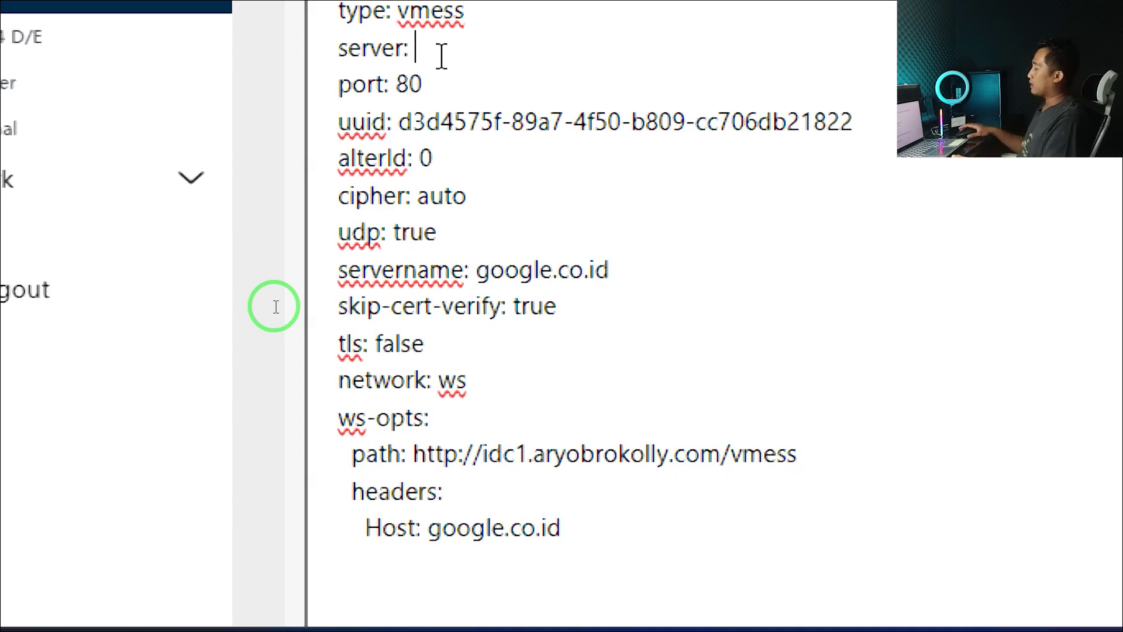
# - Set the server field in akun_premium.yaml to the bug address 111.10.55.112
pyautogui.click(441, 57)
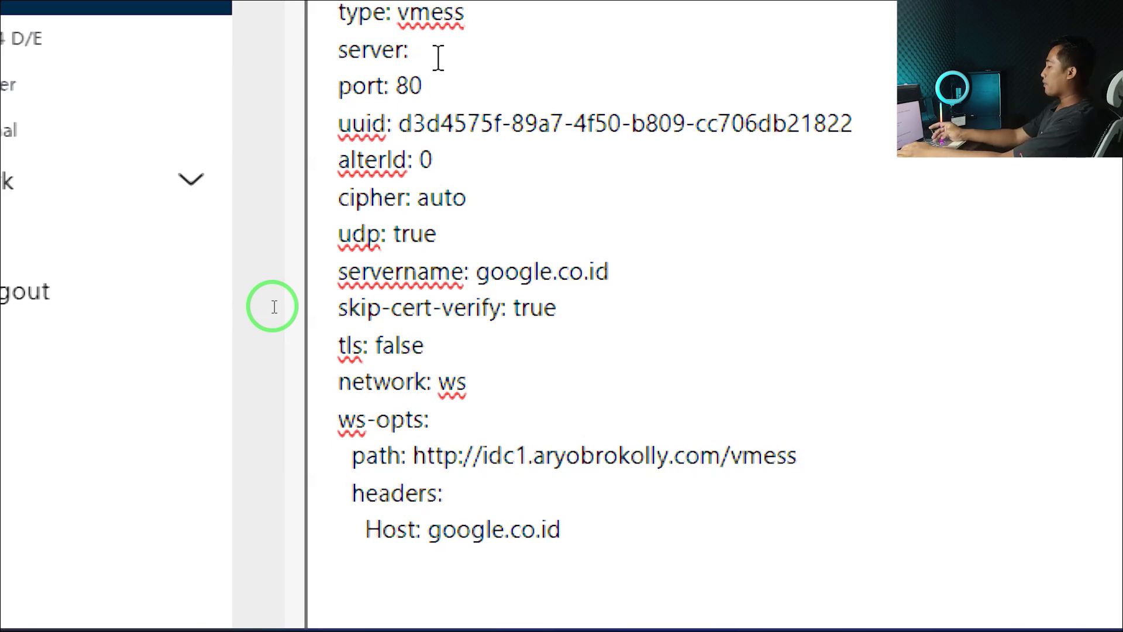
pyautogui.write('111.1')
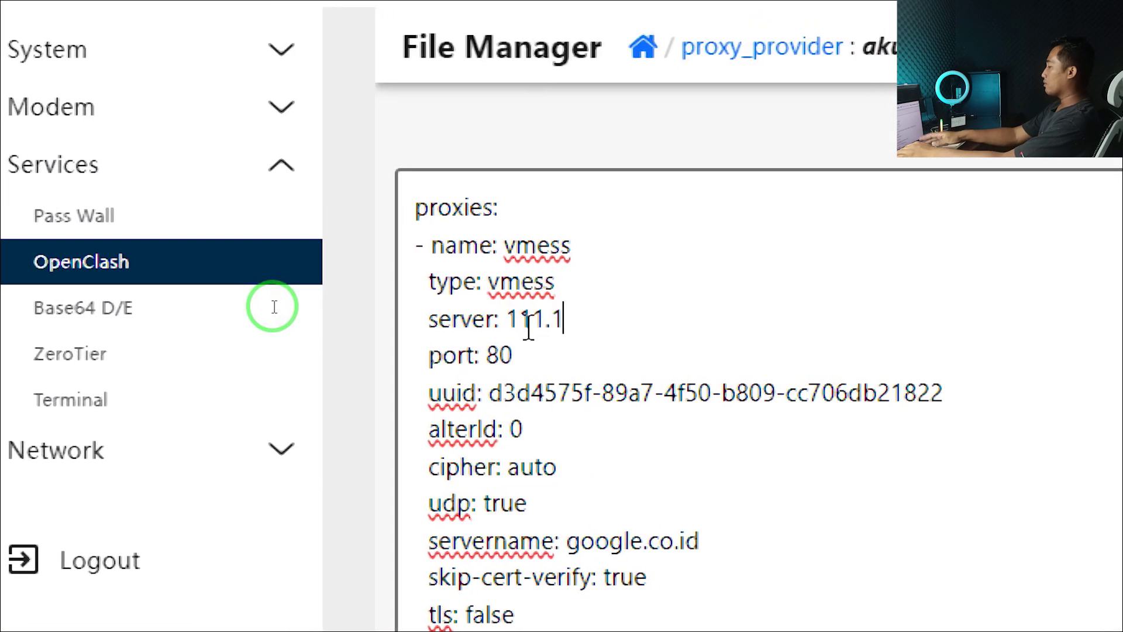
pyautogui.write('0.55,')
pyautogui.press('BackSpace')
pyautogui.write('.10.')
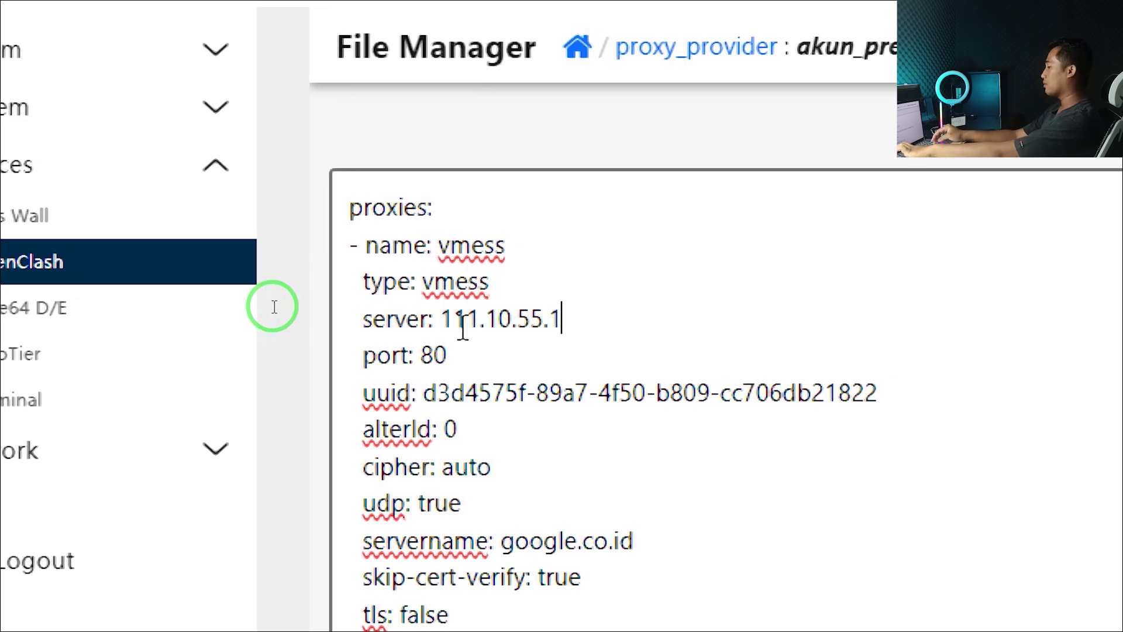
pyautogui.write('55.1')
pyautogui.press('BackSpace')
pyautogui.press('BackSpace')
pyautogui.write('1')
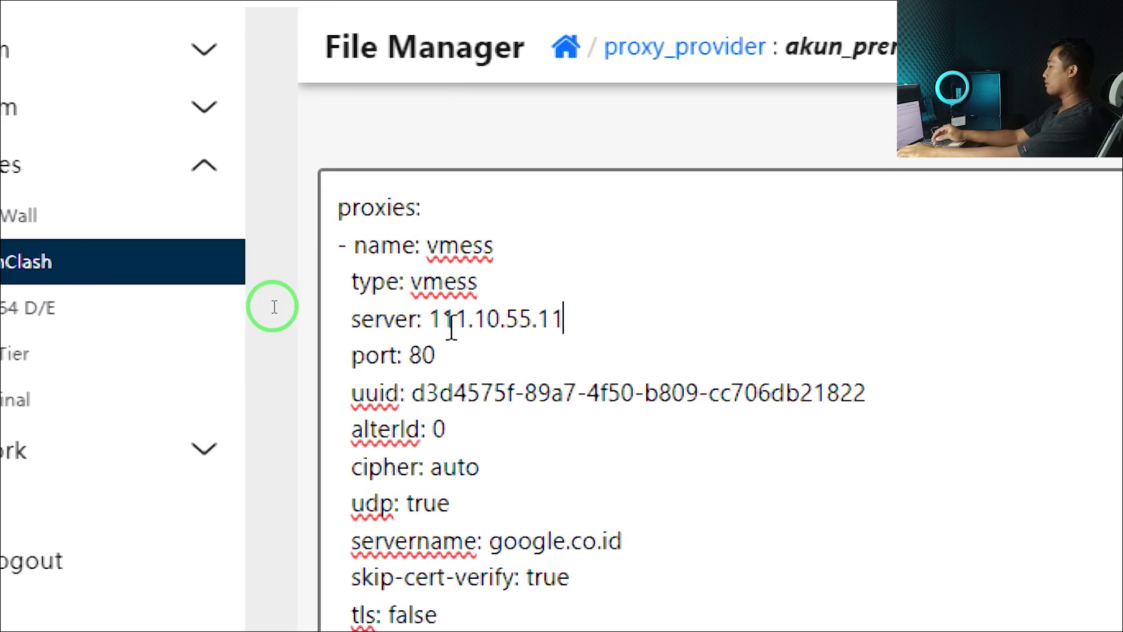
pyautogui.write('2')
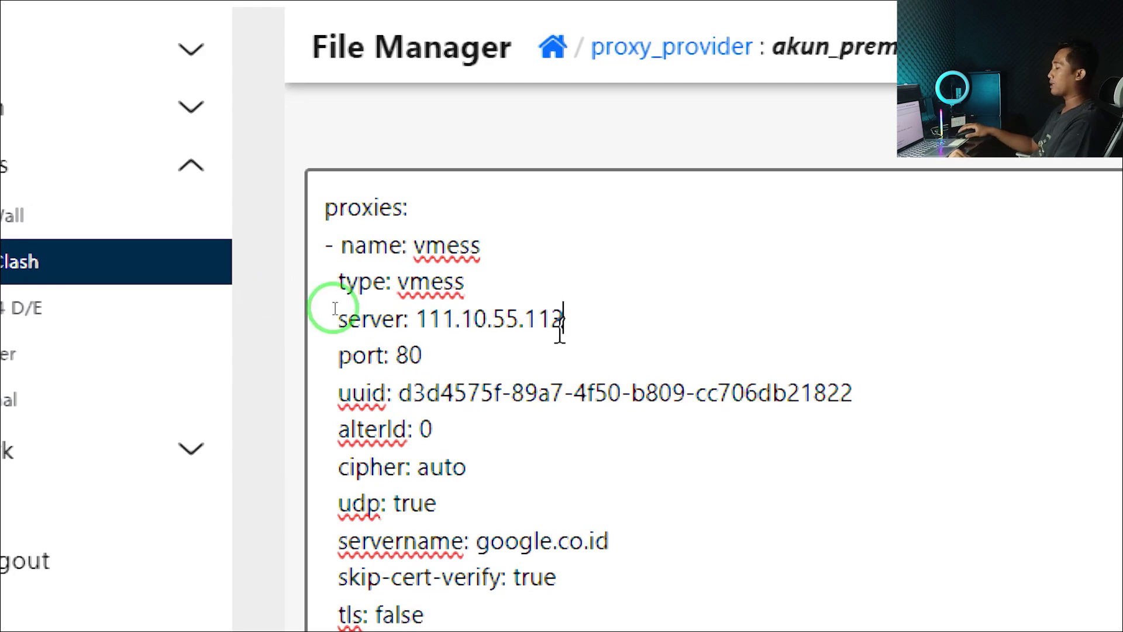
pyautogui.doubleClick(422, 325)
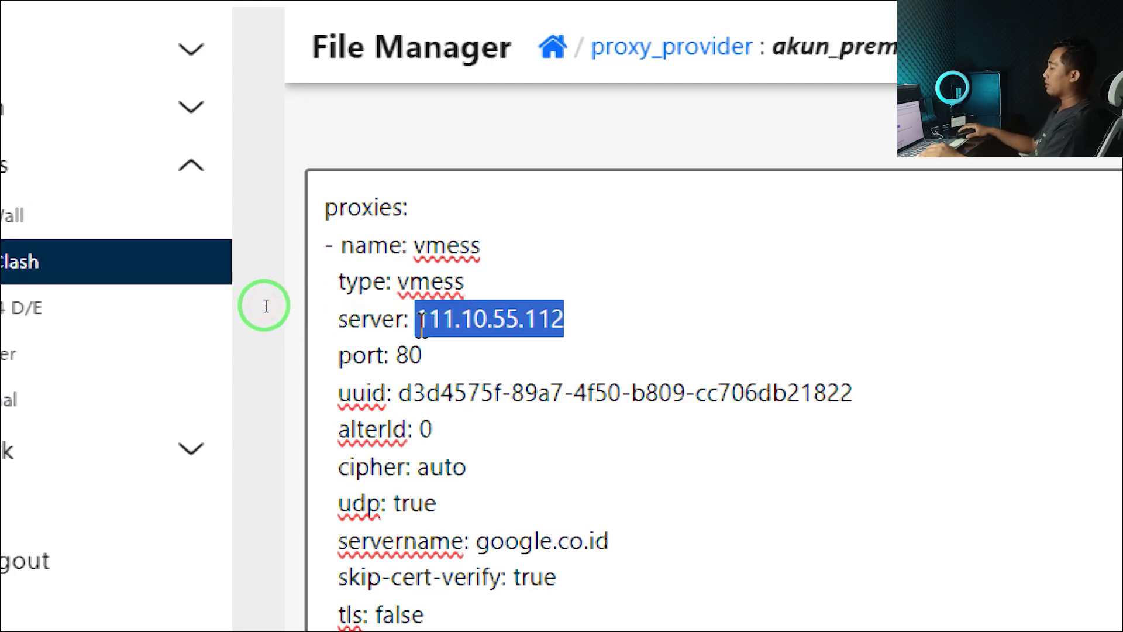
# - Rename the proxy as vmess80 and save akun_premium.yaml
pyautogui.click(539, 257)
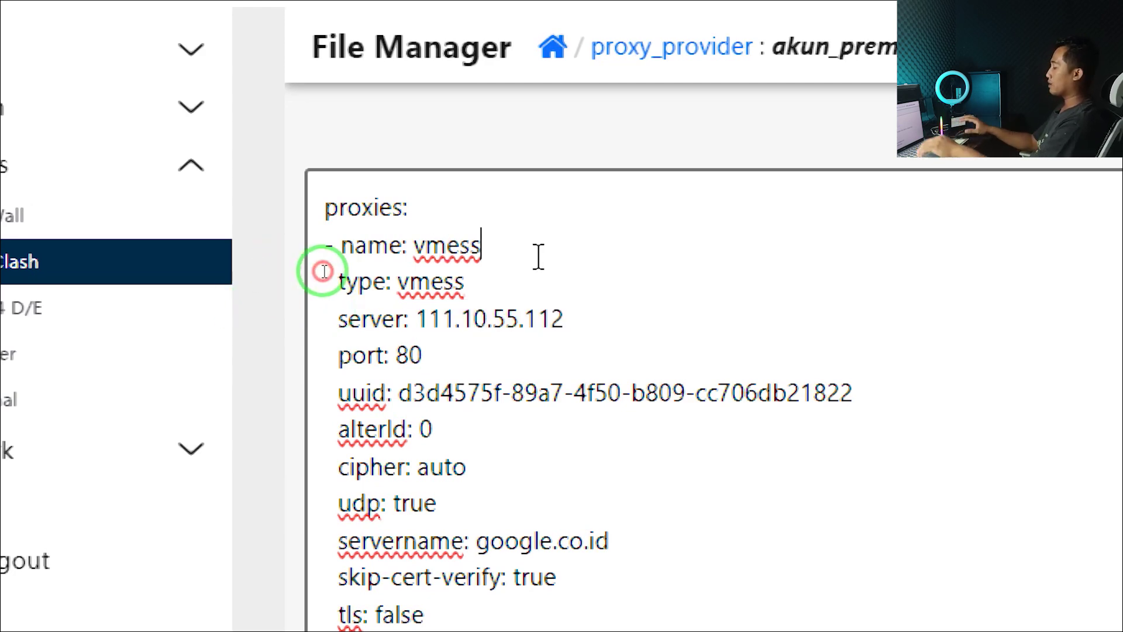
pyautogui.write('80')
pyautogui.moveTo(412, 245); pyautogui.dragTo(601, 242)
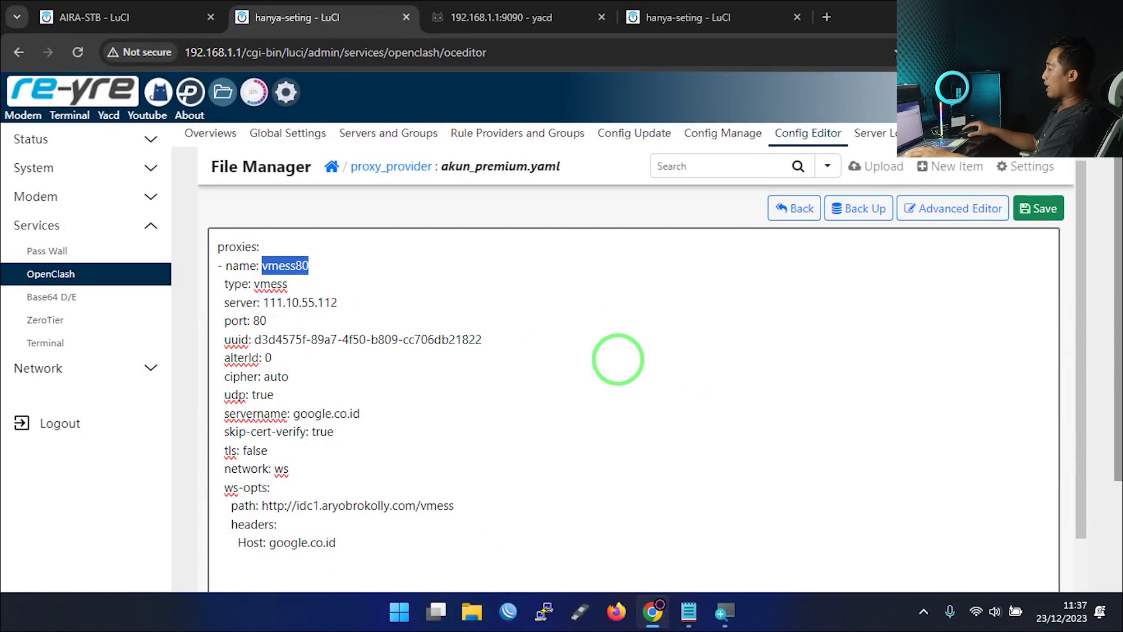
pyautogui.click(1039, 207)
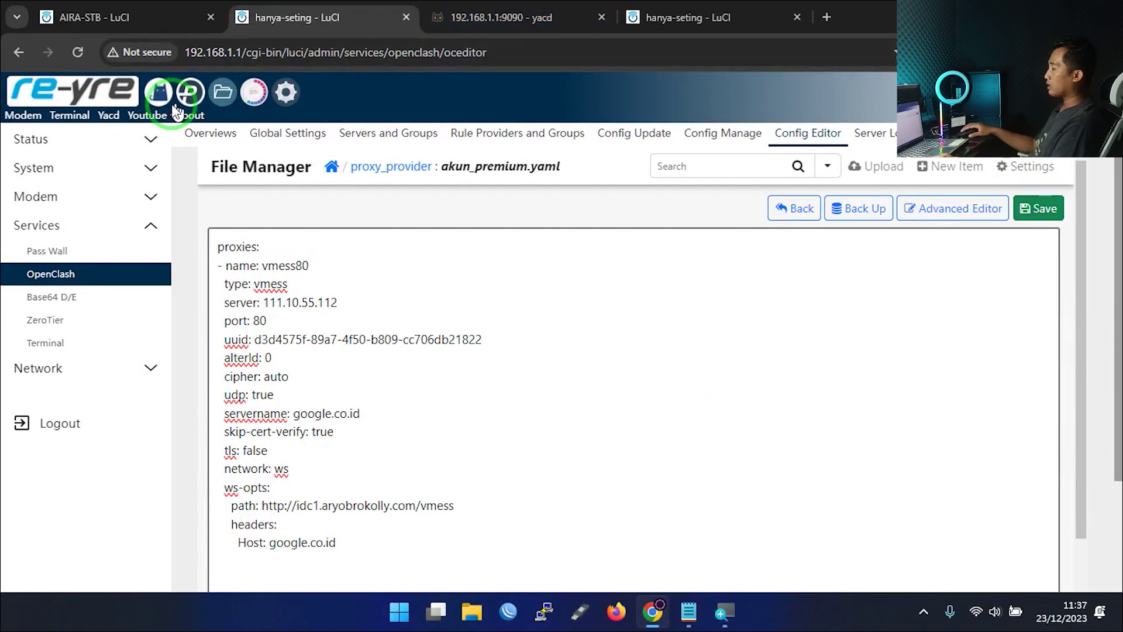
# - Open the Proxies page of the Yacd dashboard and update the PP-AKUN proxy provider
pyautogui.click(105, 124)
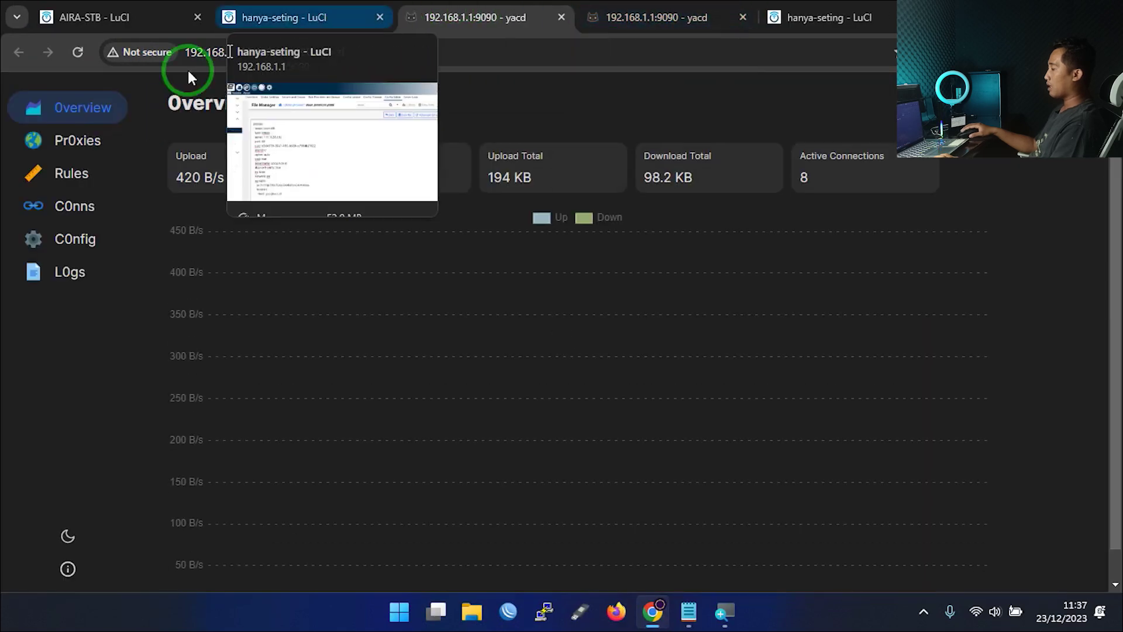
pyautogui.click(87, 141)
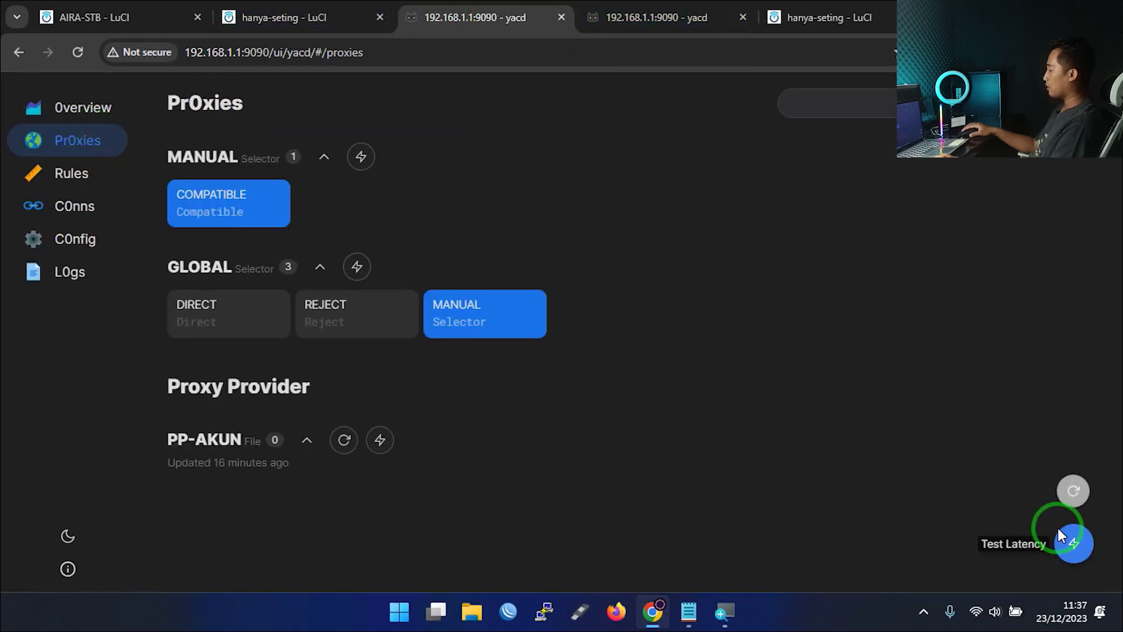
pyautogui.click(1074, 492)
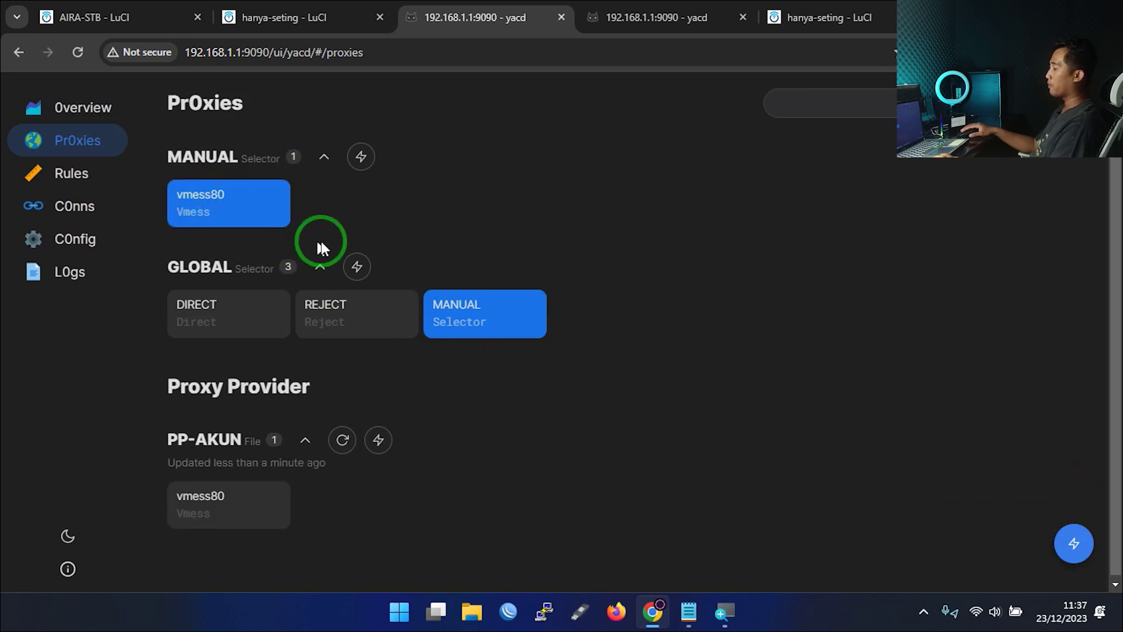
# - Close the two extra browser tabs beside Yacd and return to akun_premium.yaml to review the ws-opts path
pyautogui.click(743, 17)
pyautogui.click(743, 18)
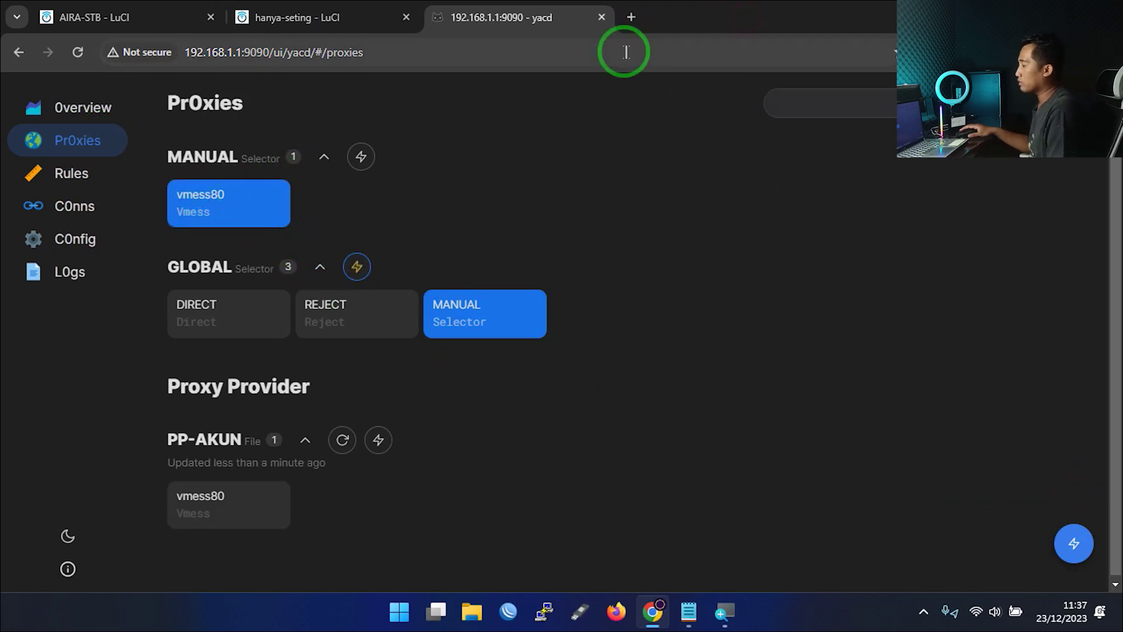
pyautogui.click(292, 17)
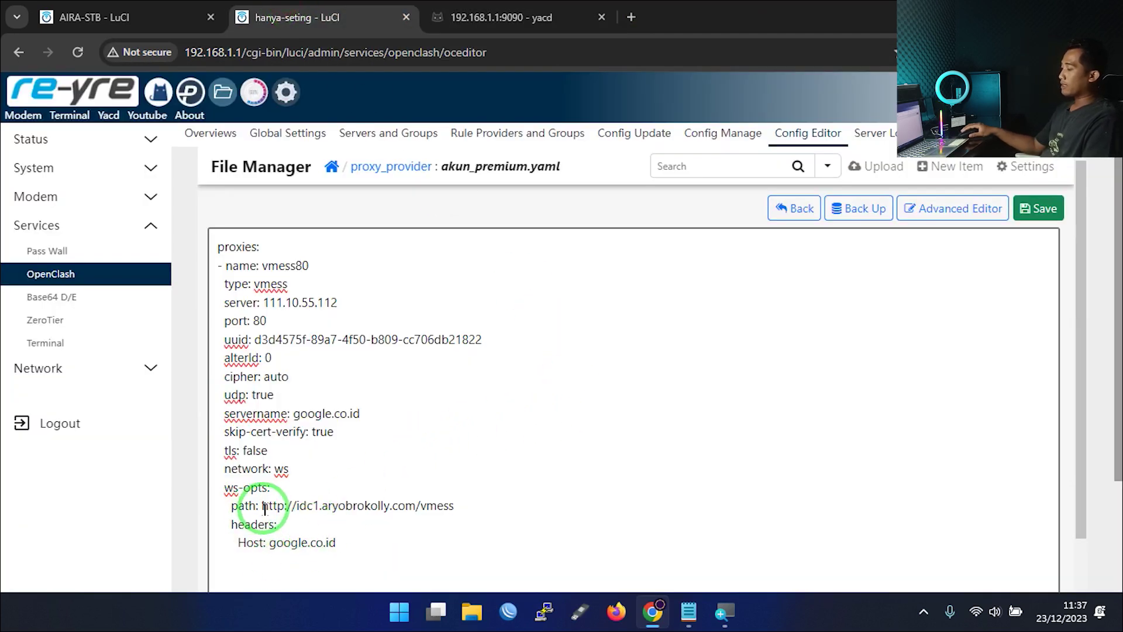
pyautogui.moveTo(261, 506); pyautogui.dragTo(489, 504)
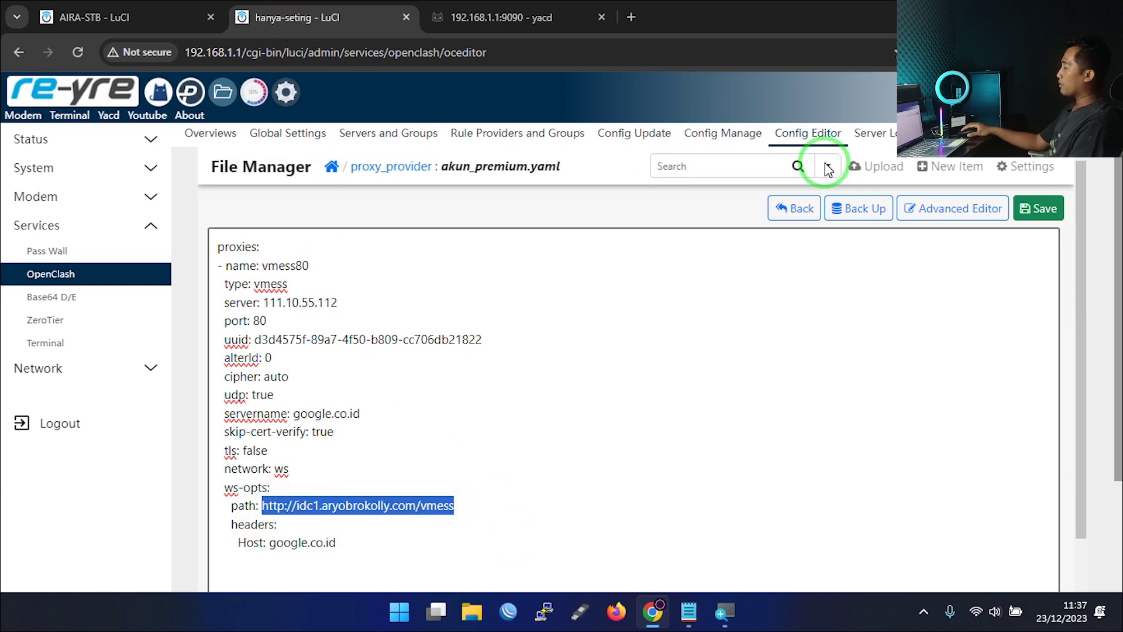
# - Examine the clash_meta file and its size in the core folder of OpenClash's file manager
pyautogui.click(790, 135)
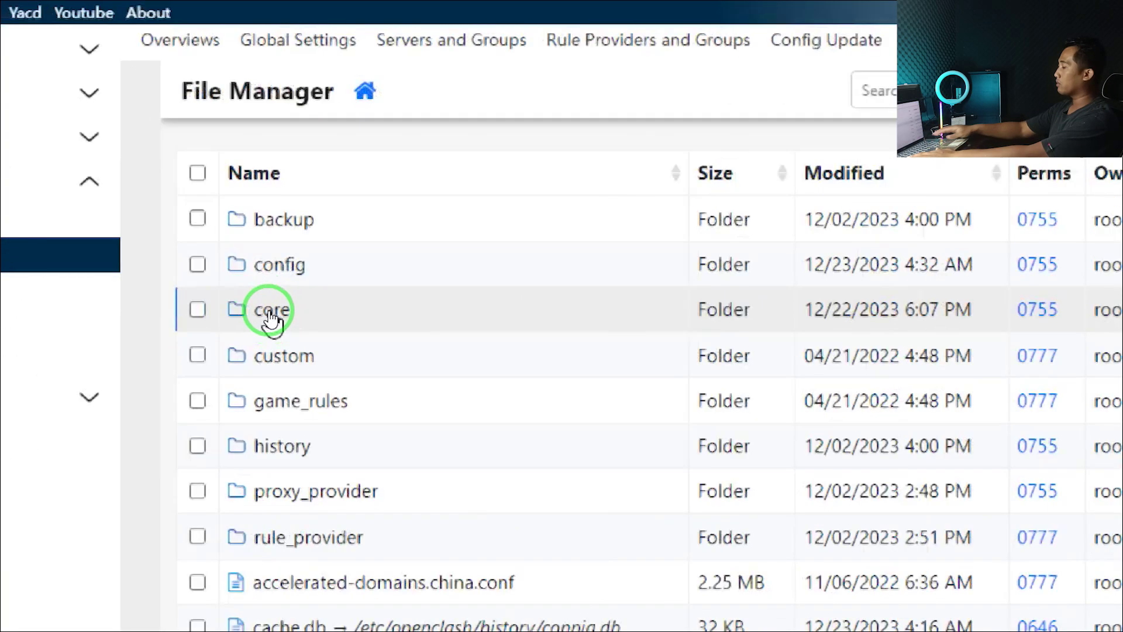
pyautogui.click(270, 316)
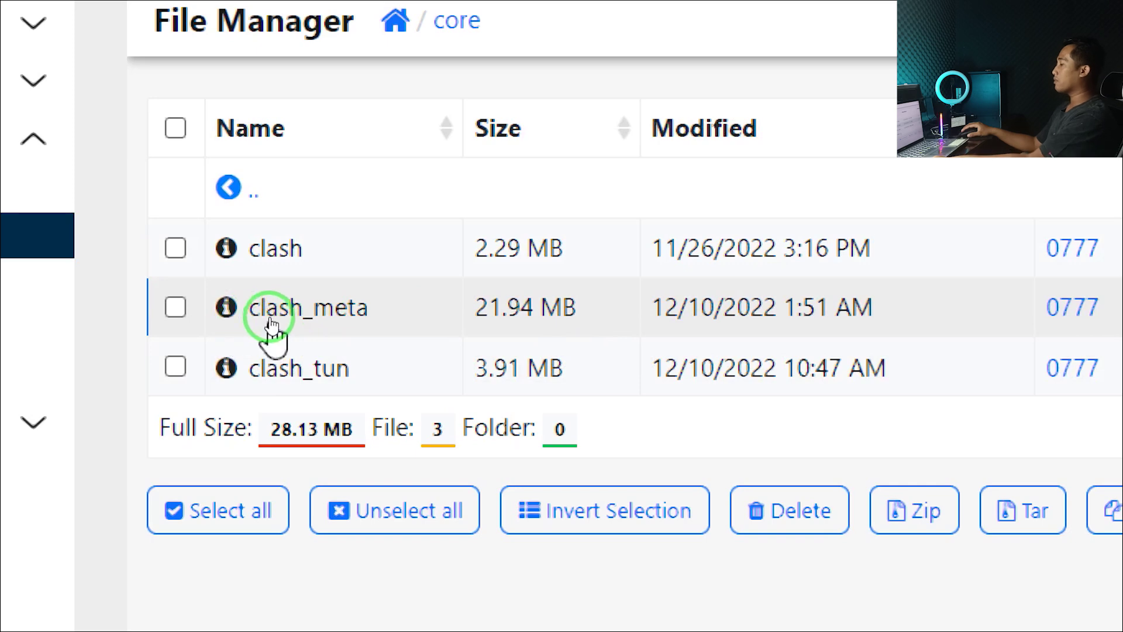
pyautogui.moveTo(404, 306); pyautogui.dragTo(250, 336)
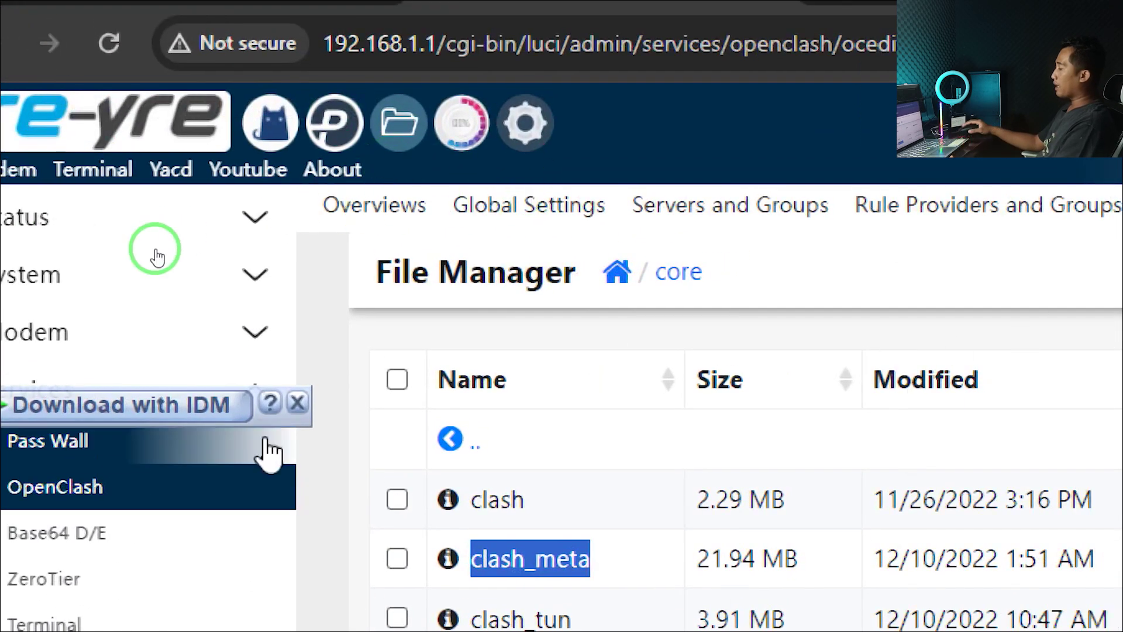
pyautogui.click(501, 208)
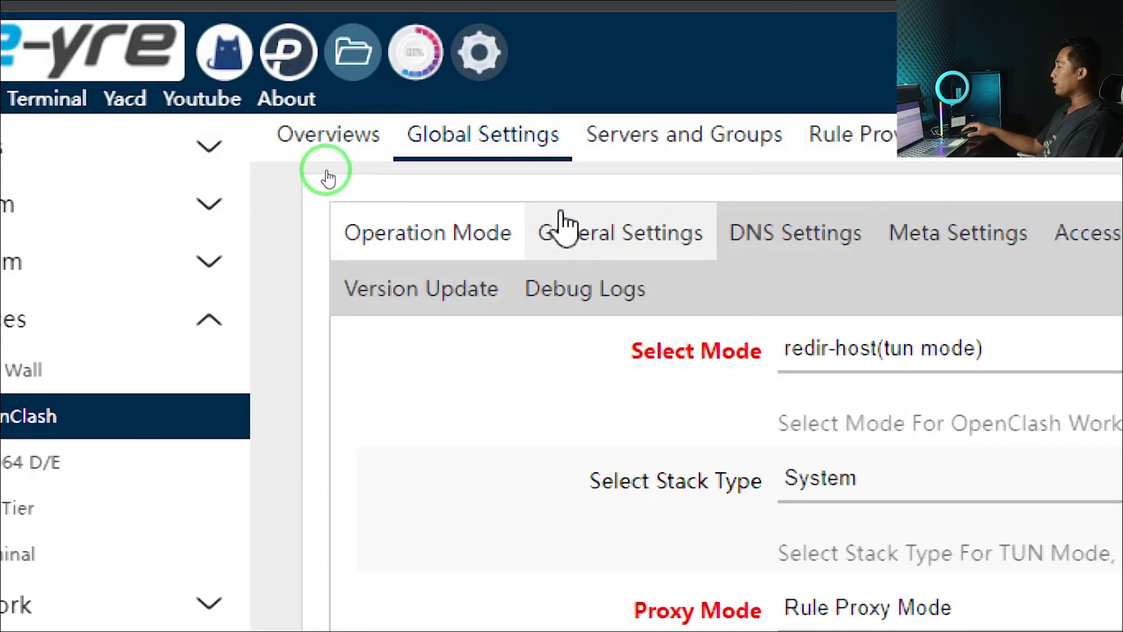
pyautogui.click(482, 142)
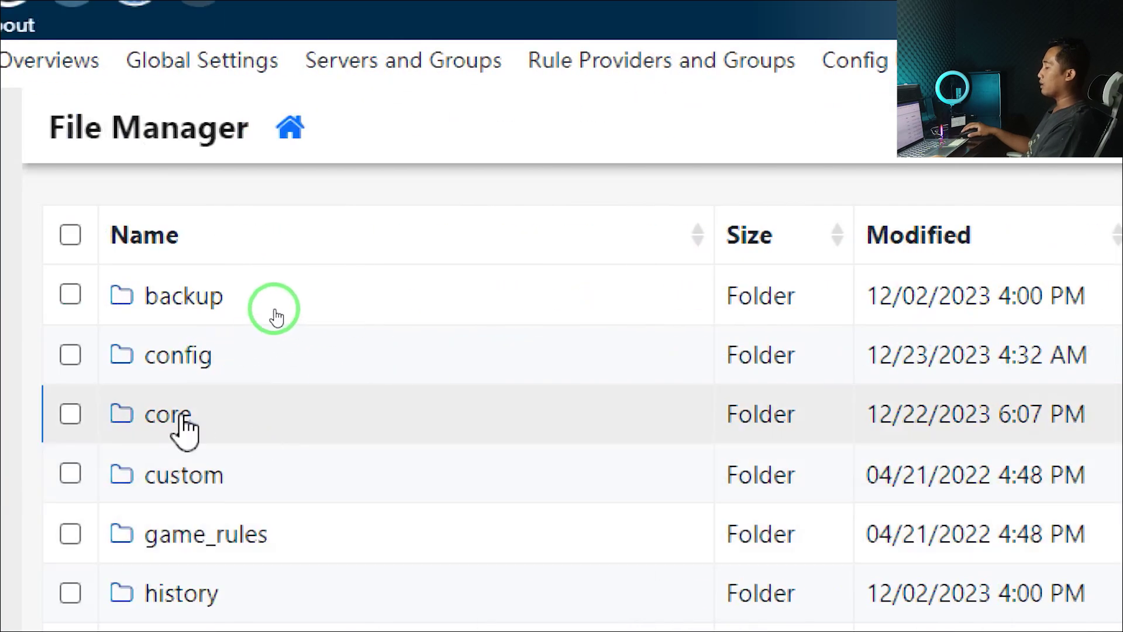
pyautogui.click(184, 416)
pyautogui.moveTo(368, 418); pyautogui.dragTo(438, 419)
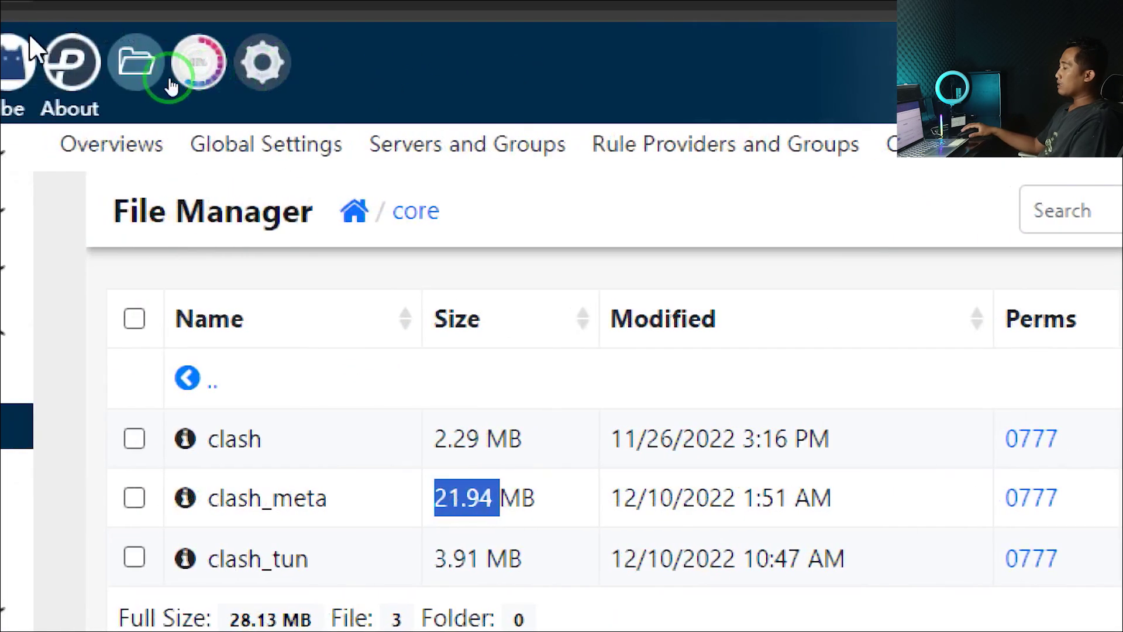
# - Check the Enable Meta Core option in OpenClash's global Meta Settings and apply the settings
pyautogui.click(258, 145)
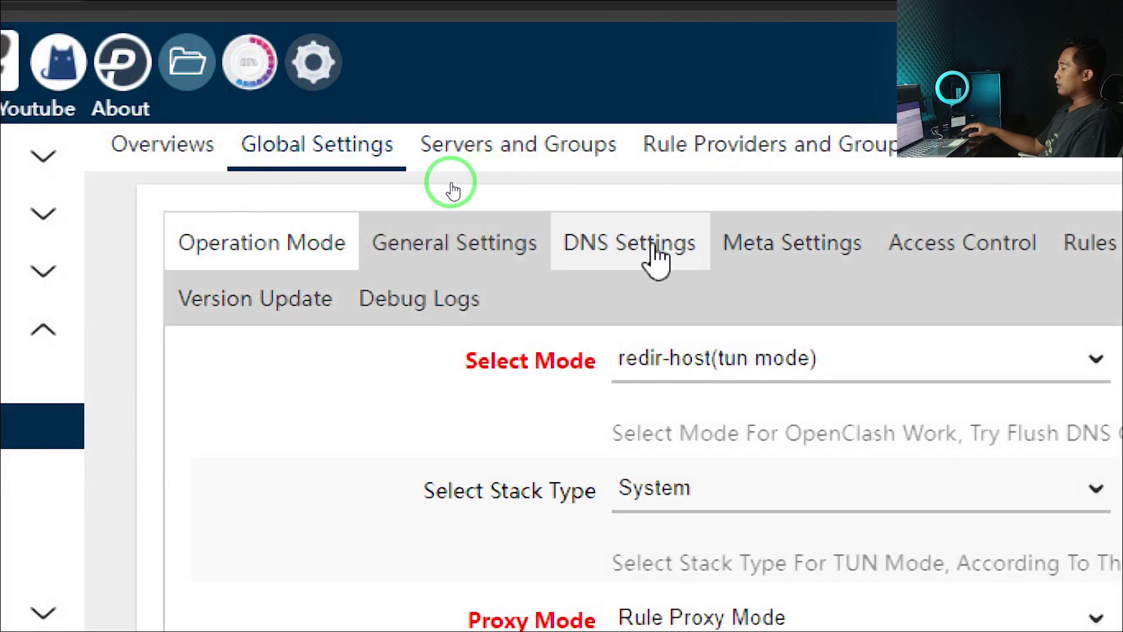
pyautogui.click(803, 257)
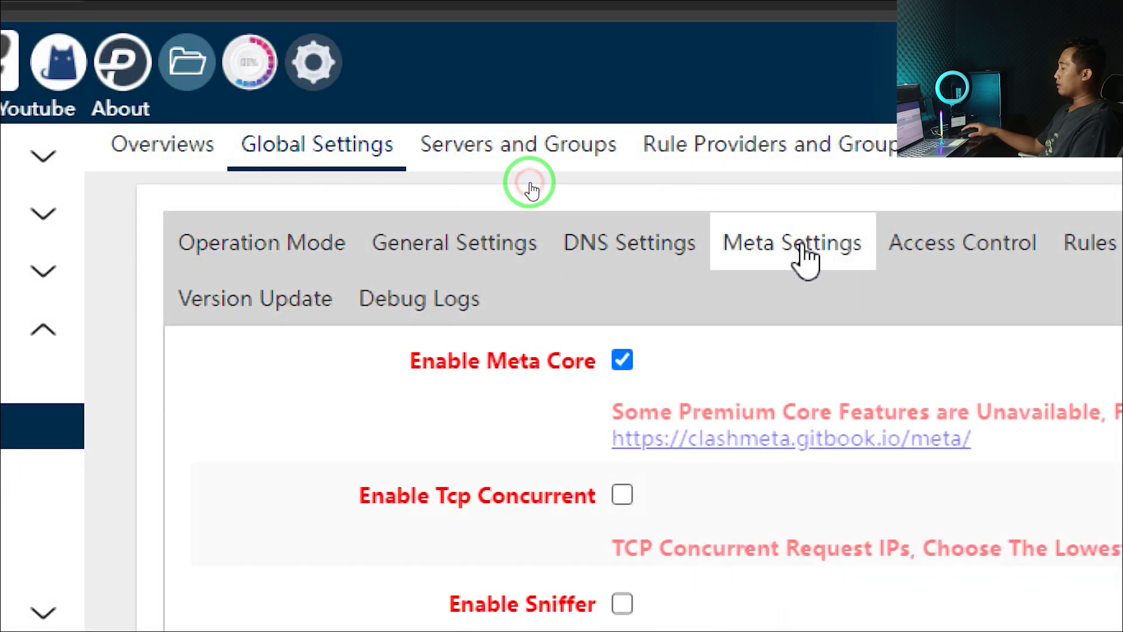
pyautogui.moveTo(410, 359); pyautogui.dragTo(582, 383)
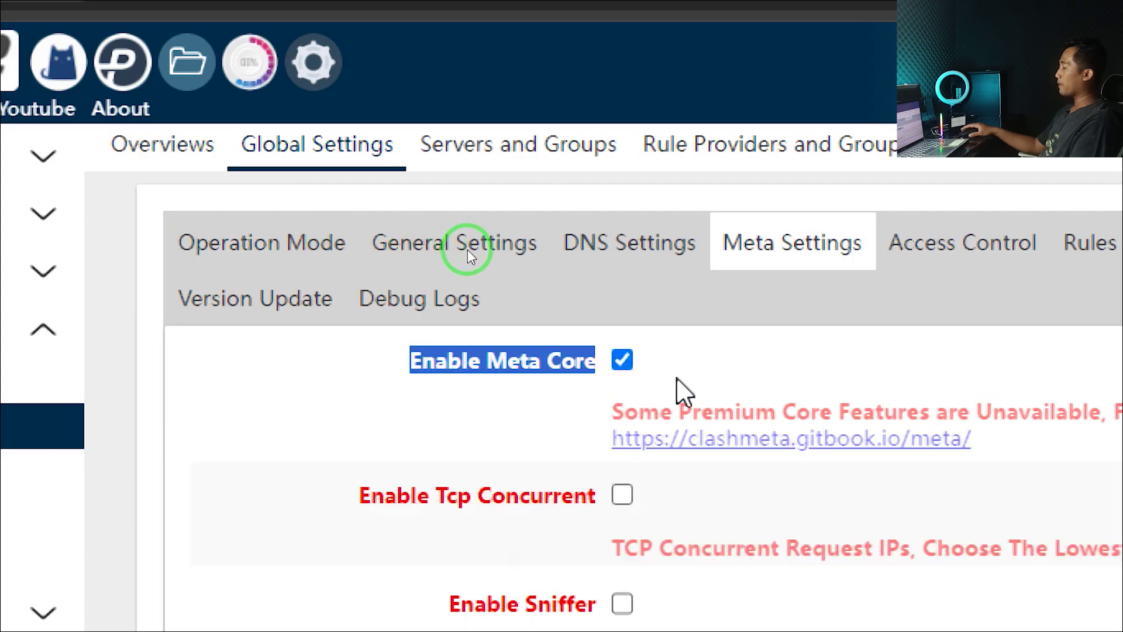
pyautogui.scroll(-20, 702, 388)
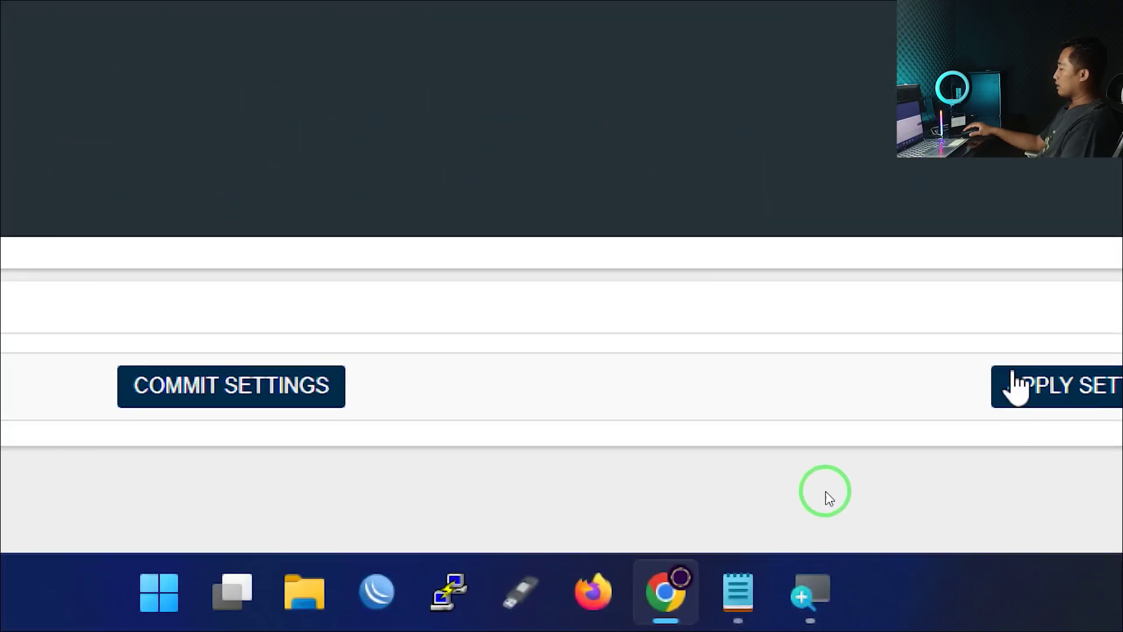
pyautogui.click(1061, 389)
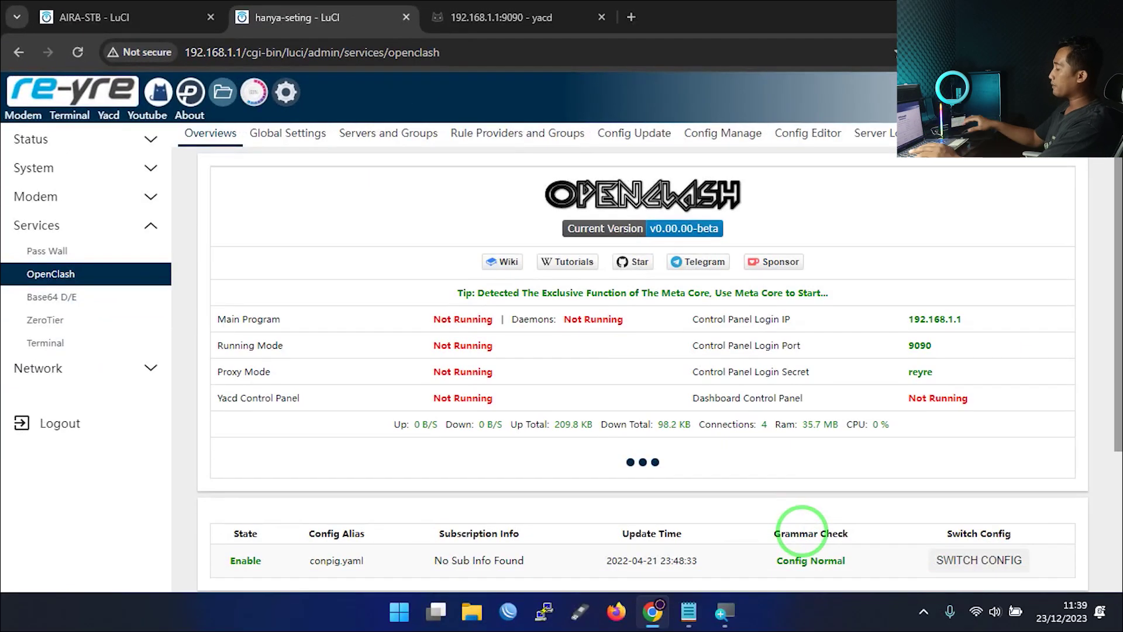
# - Connect the computer to the WIFI AIRA network and bring up the AIRA-STB router's OpenClash page
pyautogui.click(977, 611)
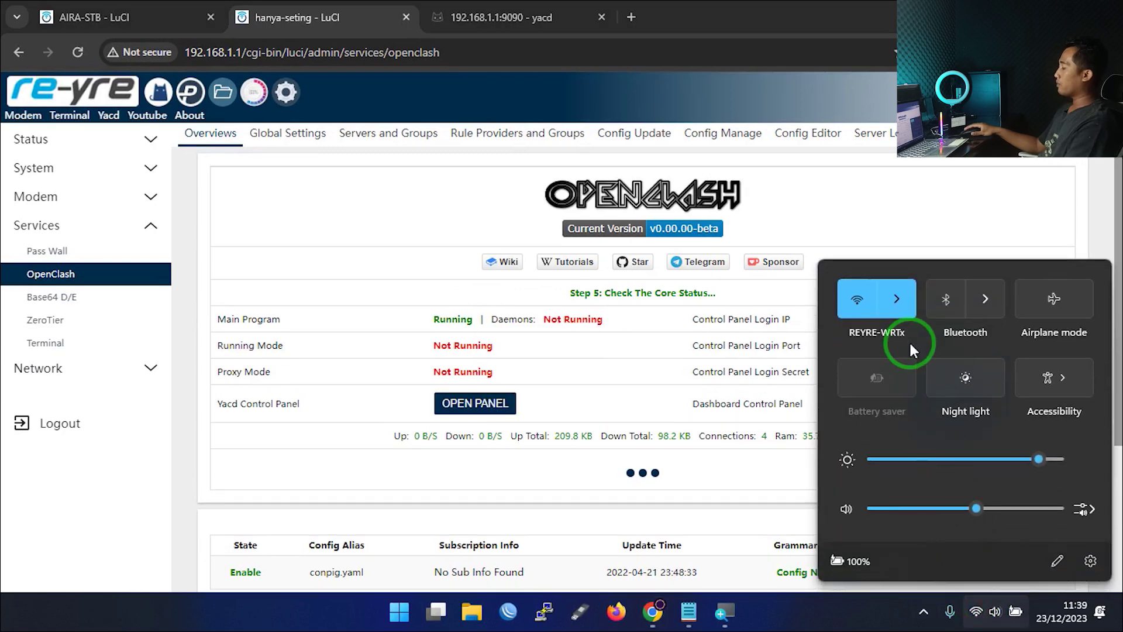
pyautogui.click(897, 299)
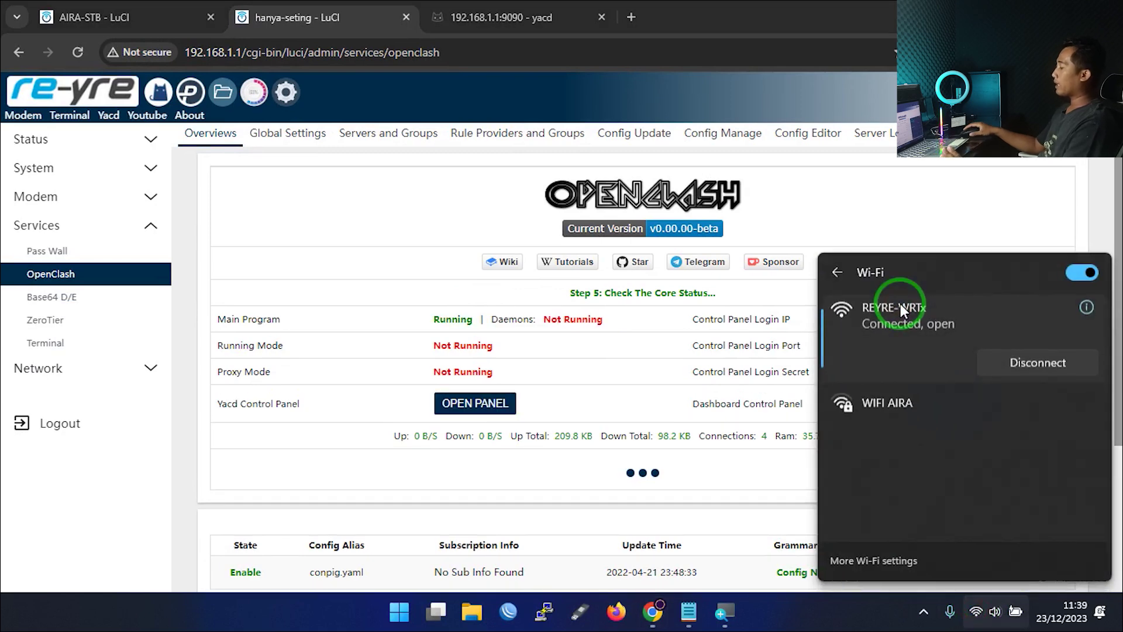
pyautogui.click(904, 413)
pyautogui.click(1033, 437)
pyautogui.click(94, 17)
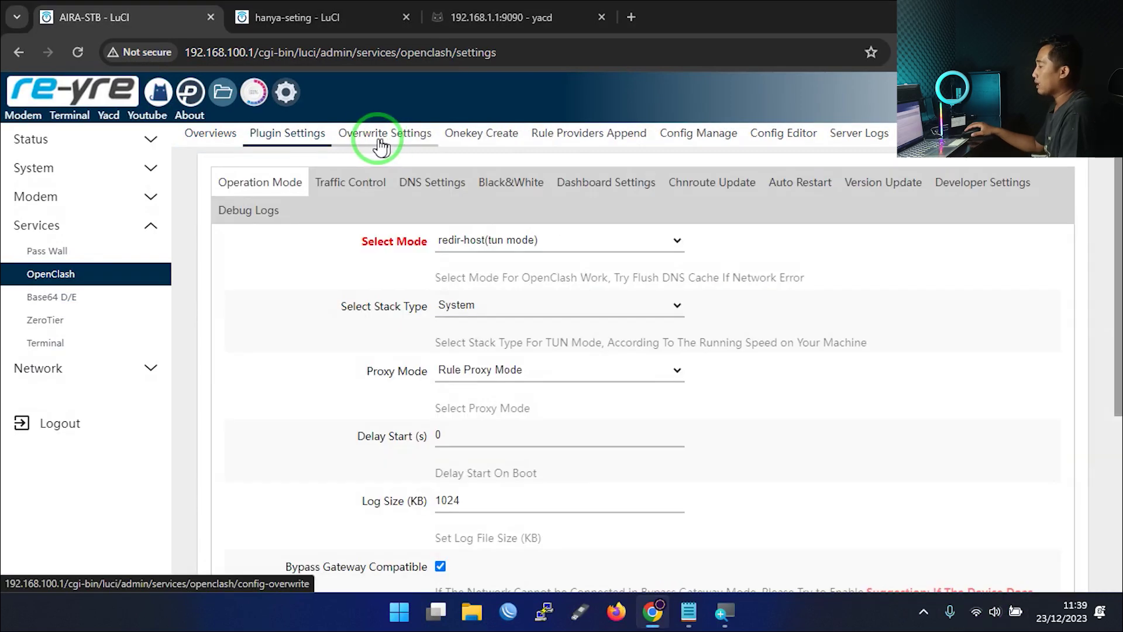
# - Look through the AIRA-STB router's OpenClash plugin settings for a meta core option, covering Operation Mode, Traffic Control and DNS Settings
pyautogui.click(293, 140)
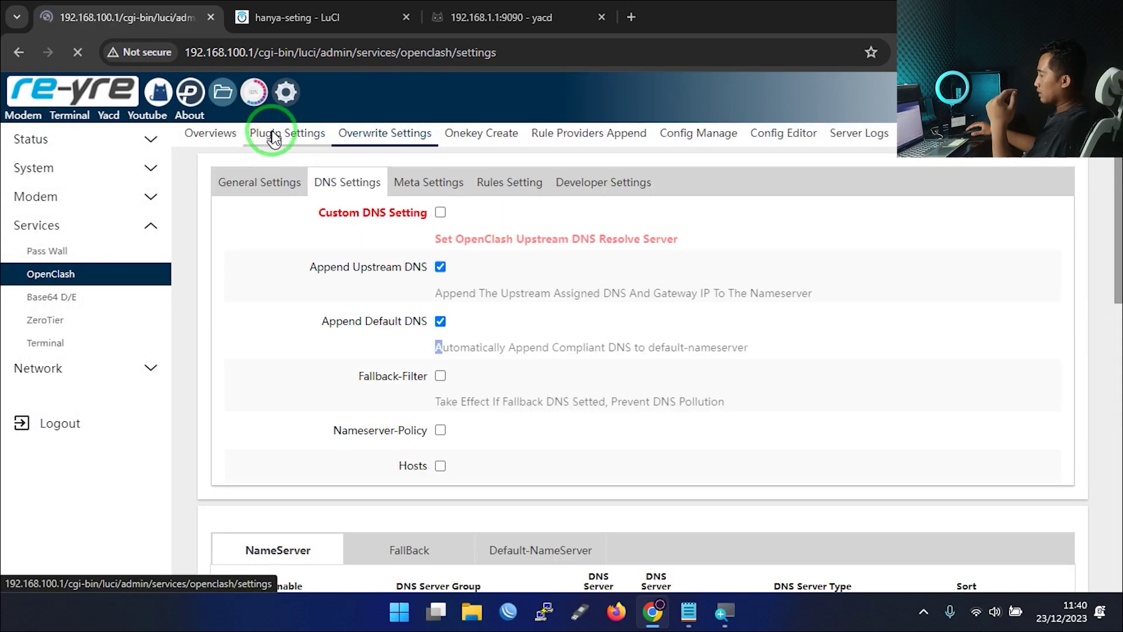
pyautogui.click(281, 138)
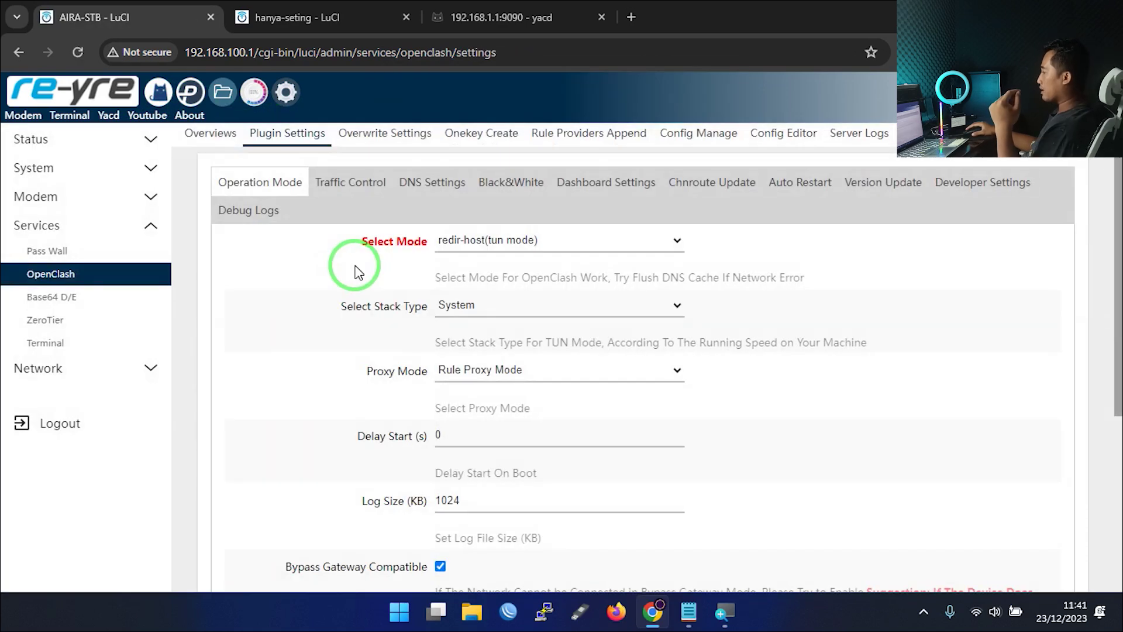
pyautogui.scroll(-5, 354, 269)
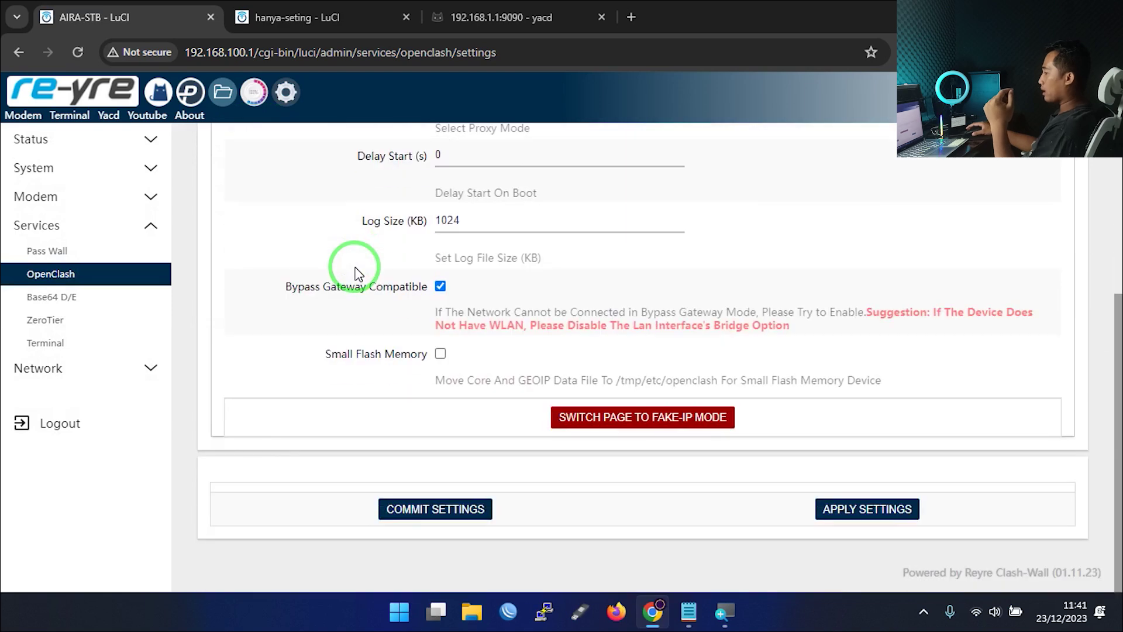
pyautogui.scroll(5, 416, 383)
pyautogui.click(544, 237)
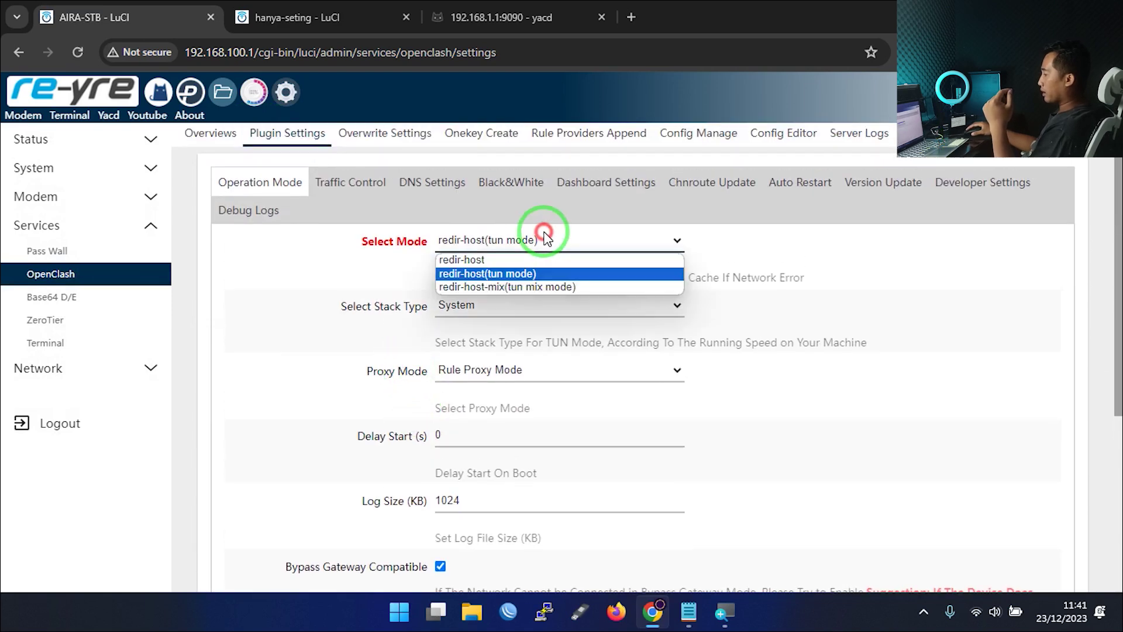
pyautogui.click(530, 273)
pyautogui.click(521, 305)
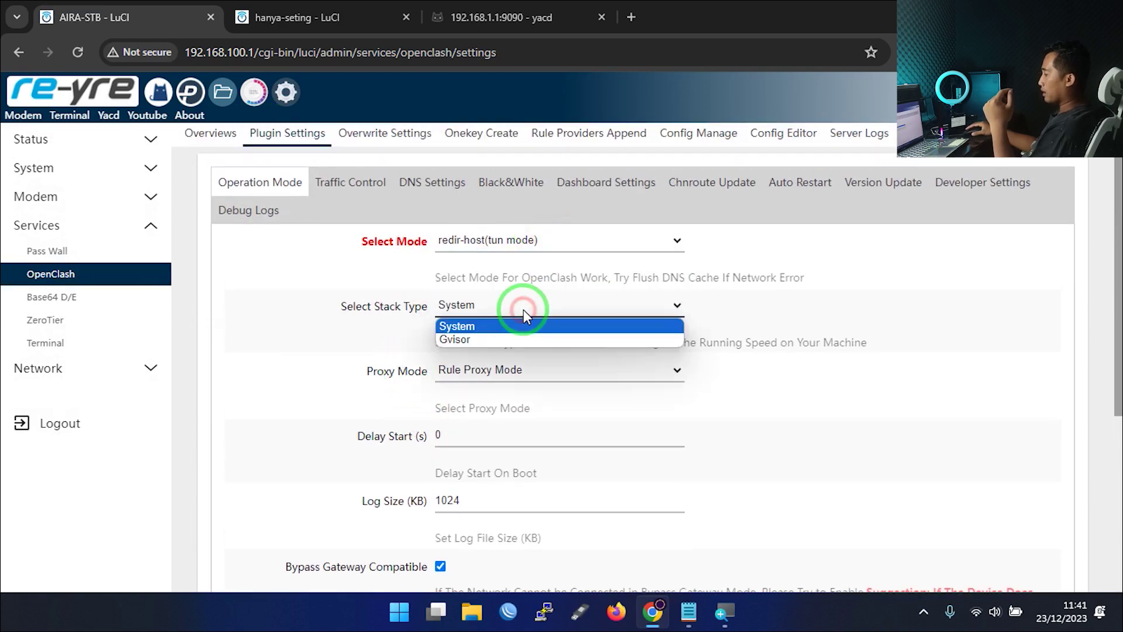
pyautogui.click(321, 180)
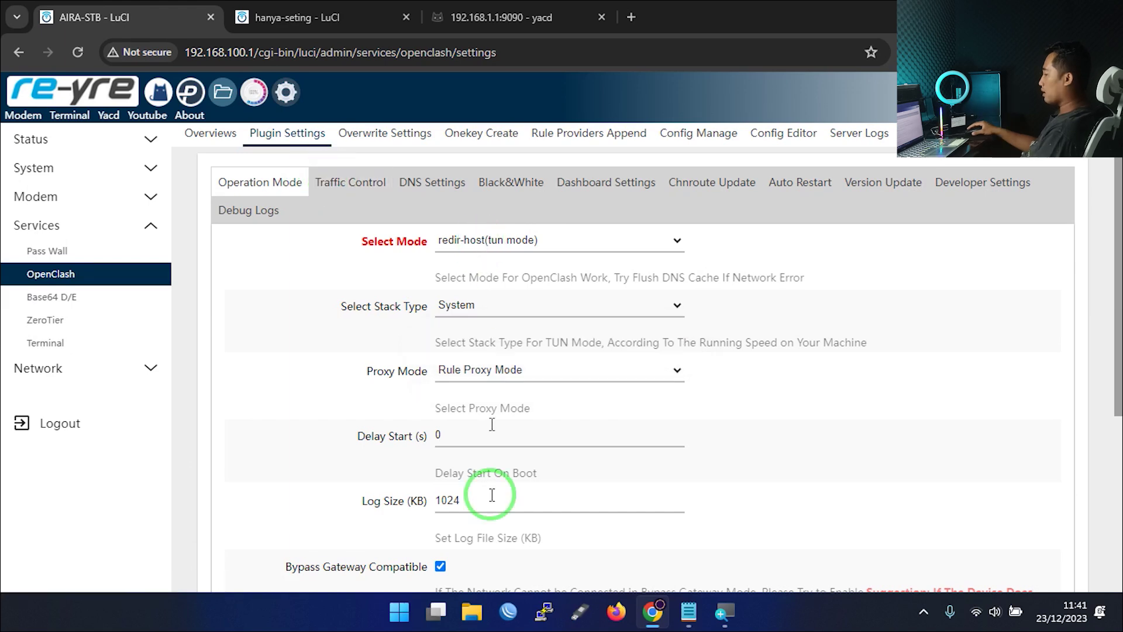
pyautogui.scroll(-5, 483, 450)
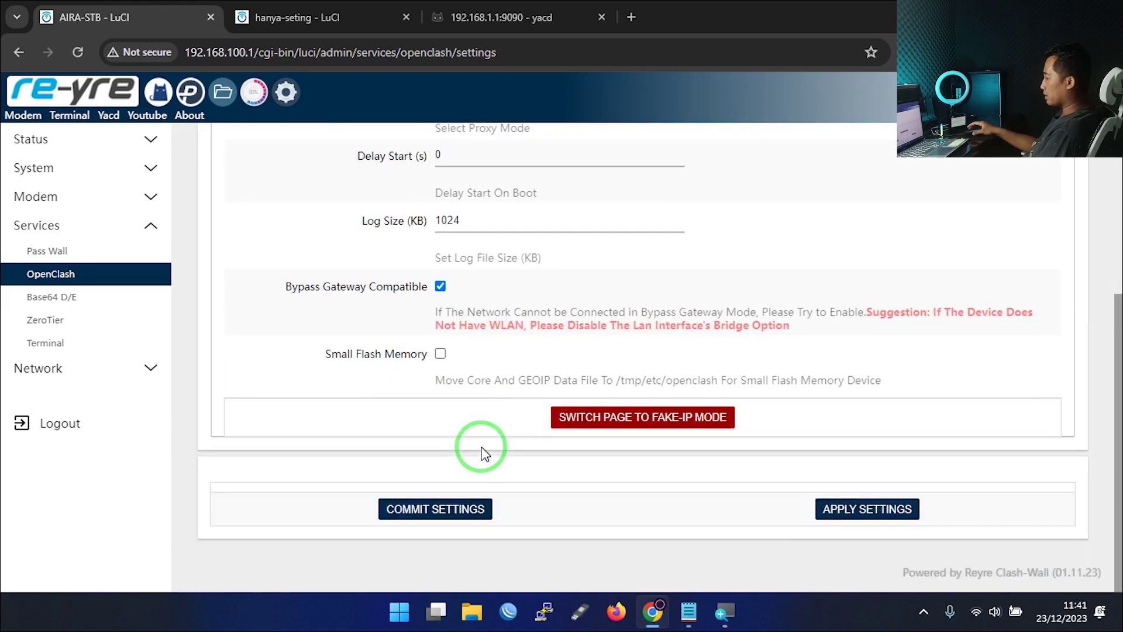
pyautogui.scroll(5, 482, 451)
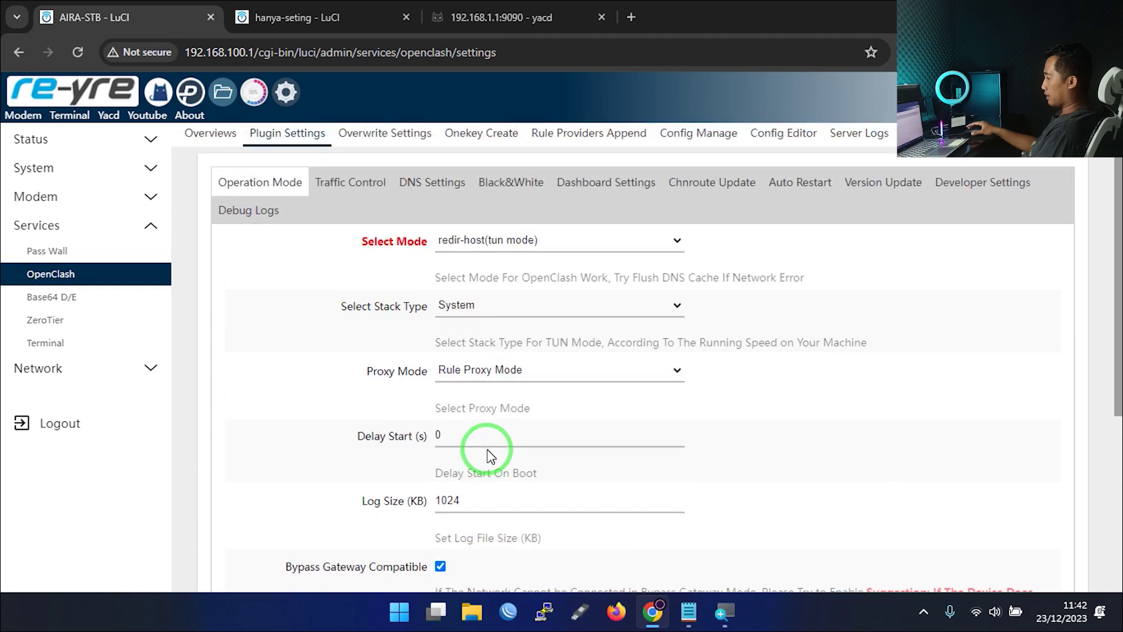
pyautogui.click(345, 180)
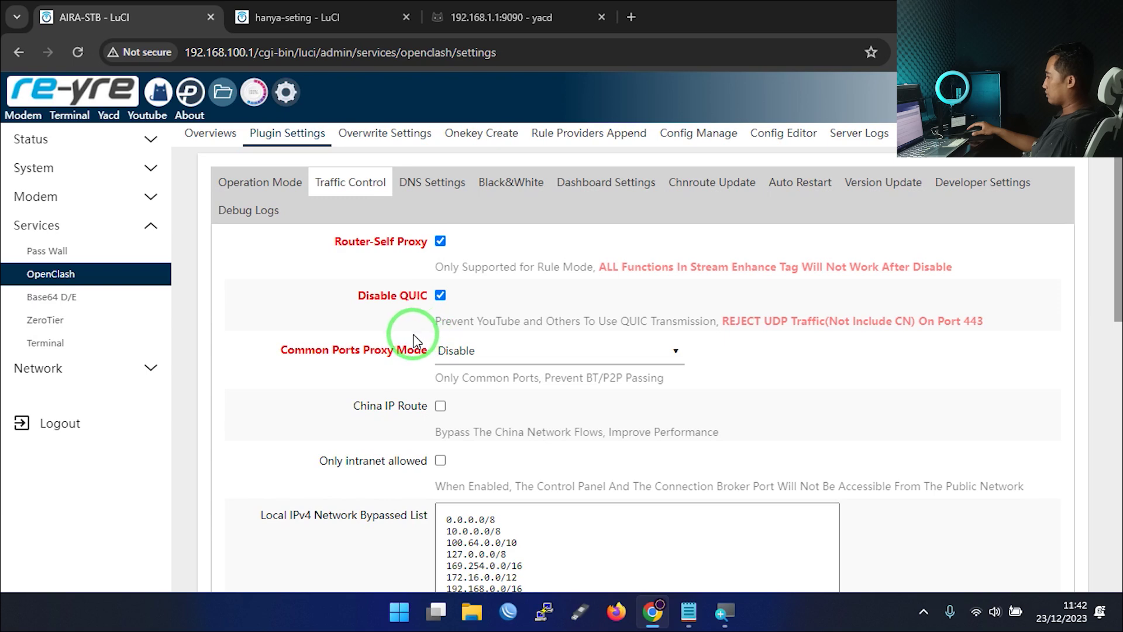
pyautogui.click(416, 182)
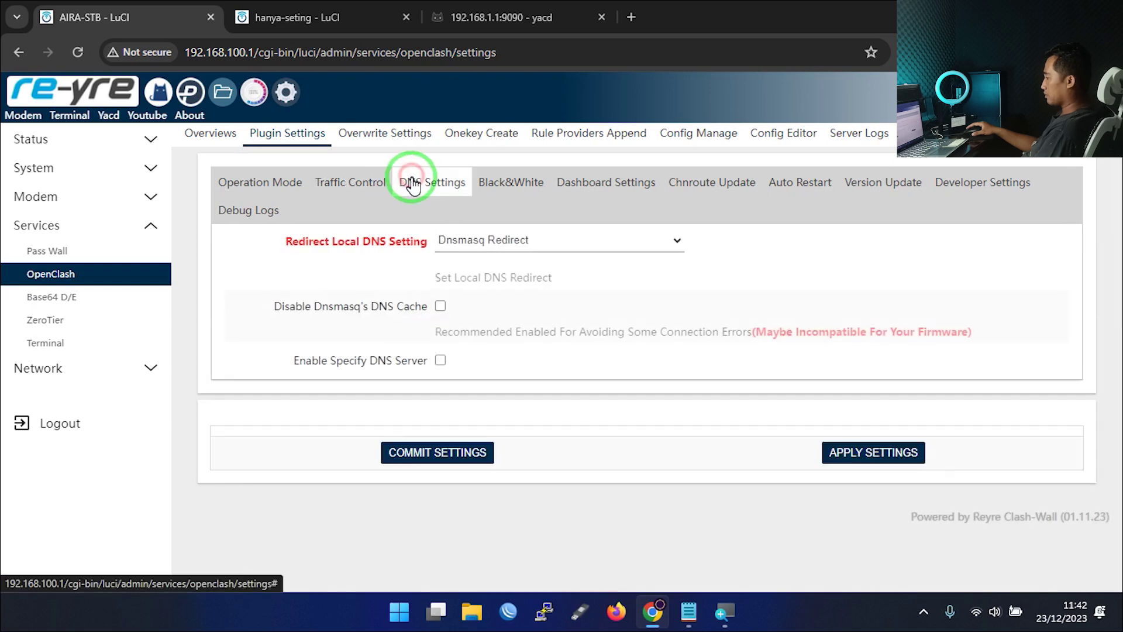
# - Load the OpenClash page of the router at 192.168.200.1
pyautogui.click(230, 54)
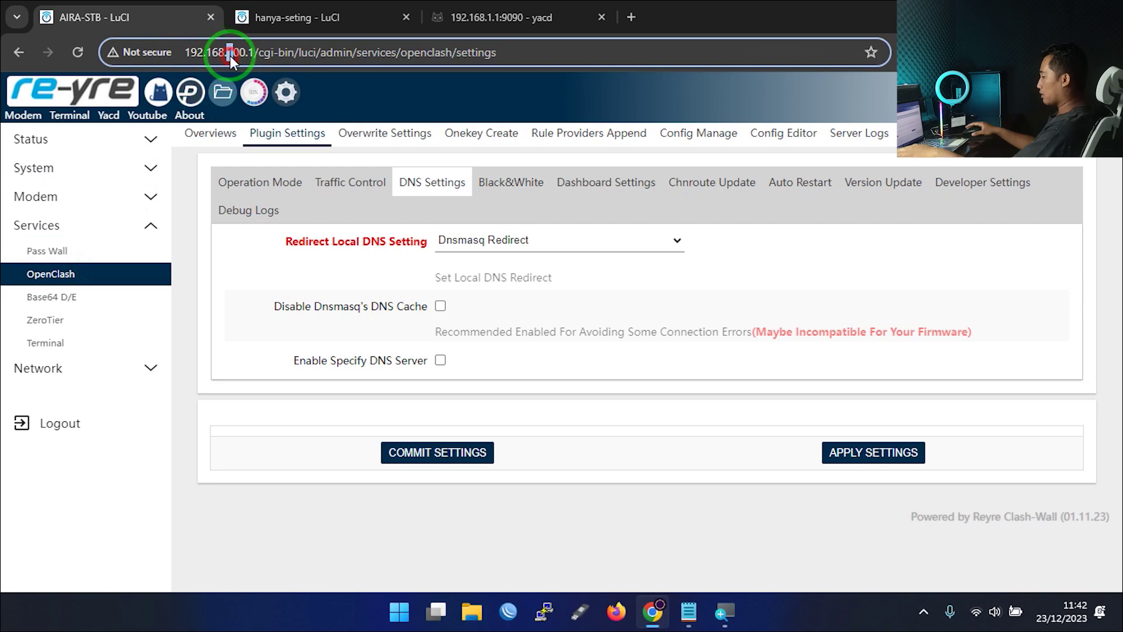
pyautogui.write('2')
pyautogui.press('Return')
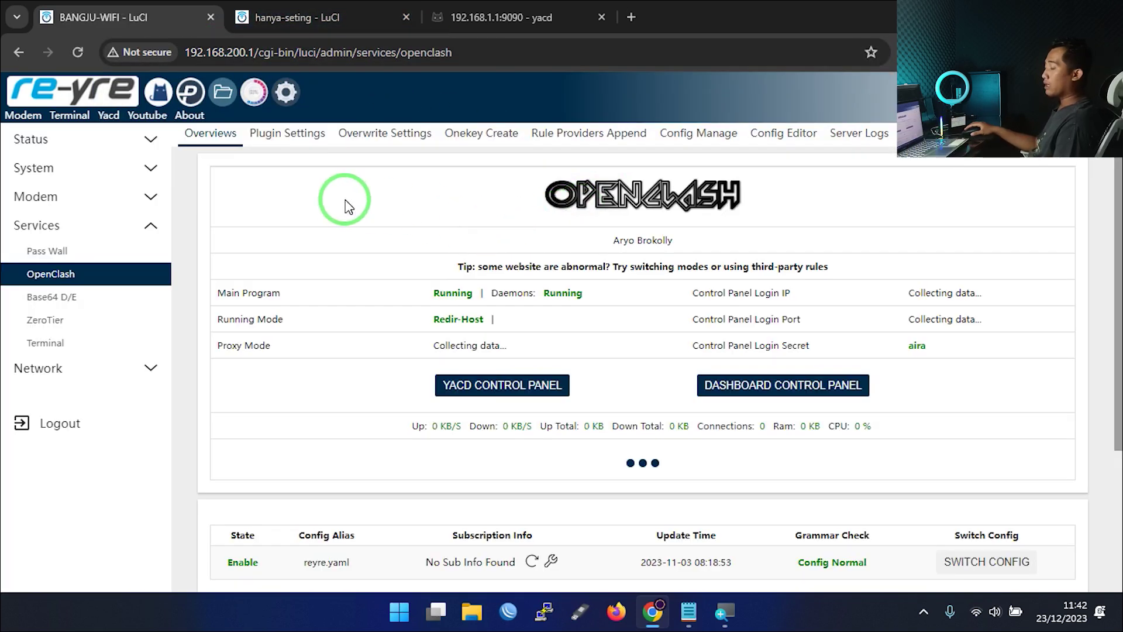
# - Examine the Enable Meta Core option and the rest of the Operation Mode plugin settings on the 192.168.200.1 router
pyautogui.click(286, 137)
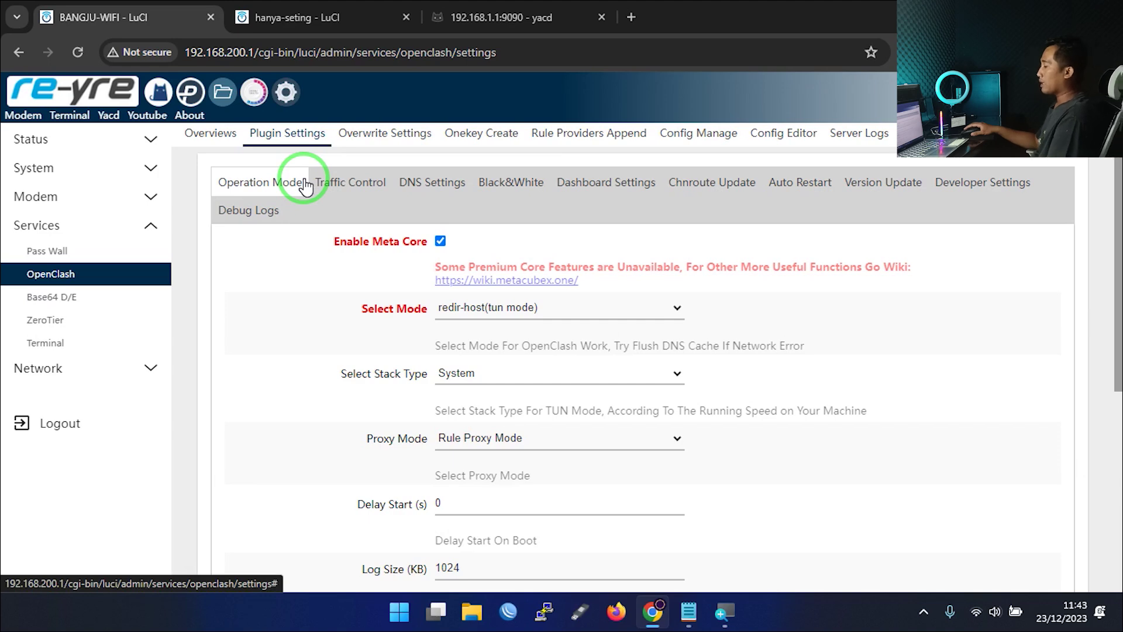
pyautogui.click(278, 139)
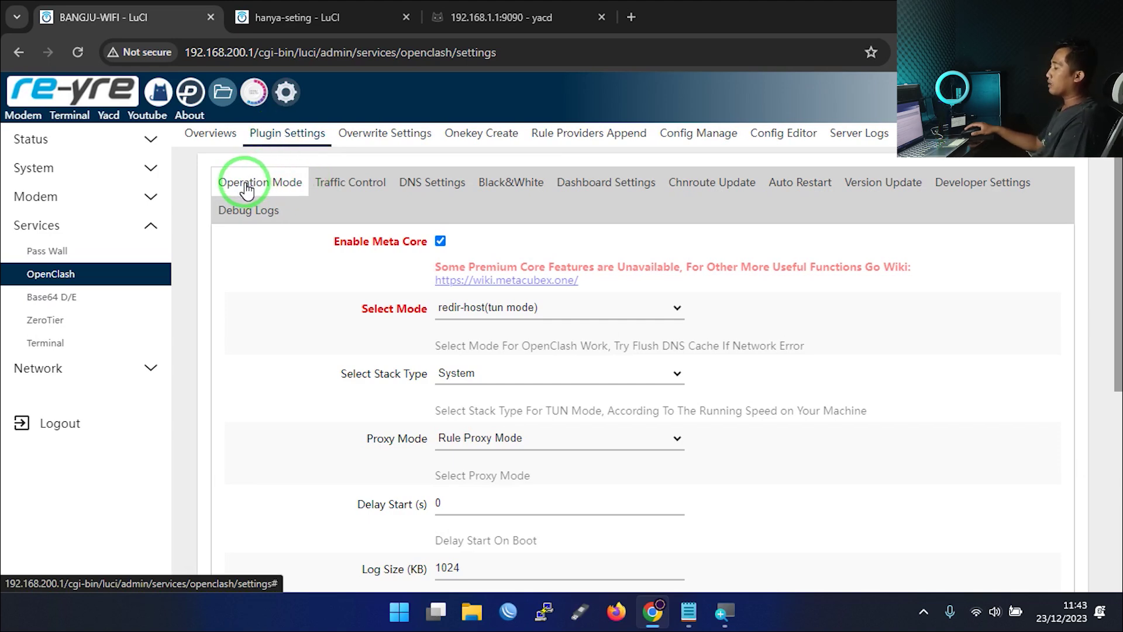
pyautogui.moveTo(334, 246); pyautogui.dragTo(439, 243)
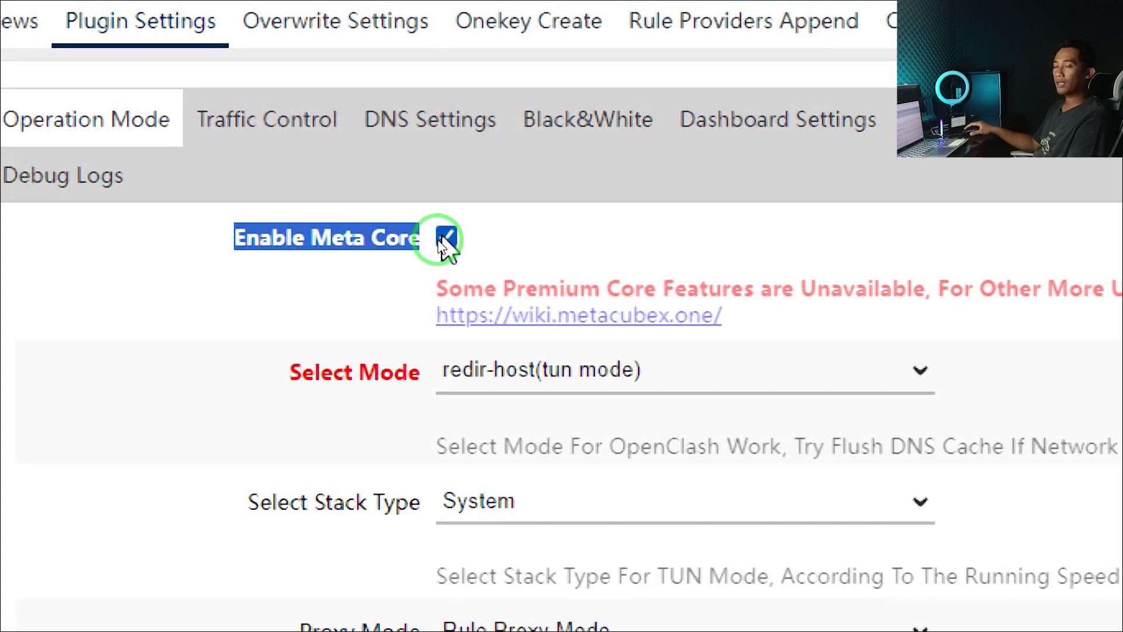
pyautogui.scroll(-10, 682, 313)
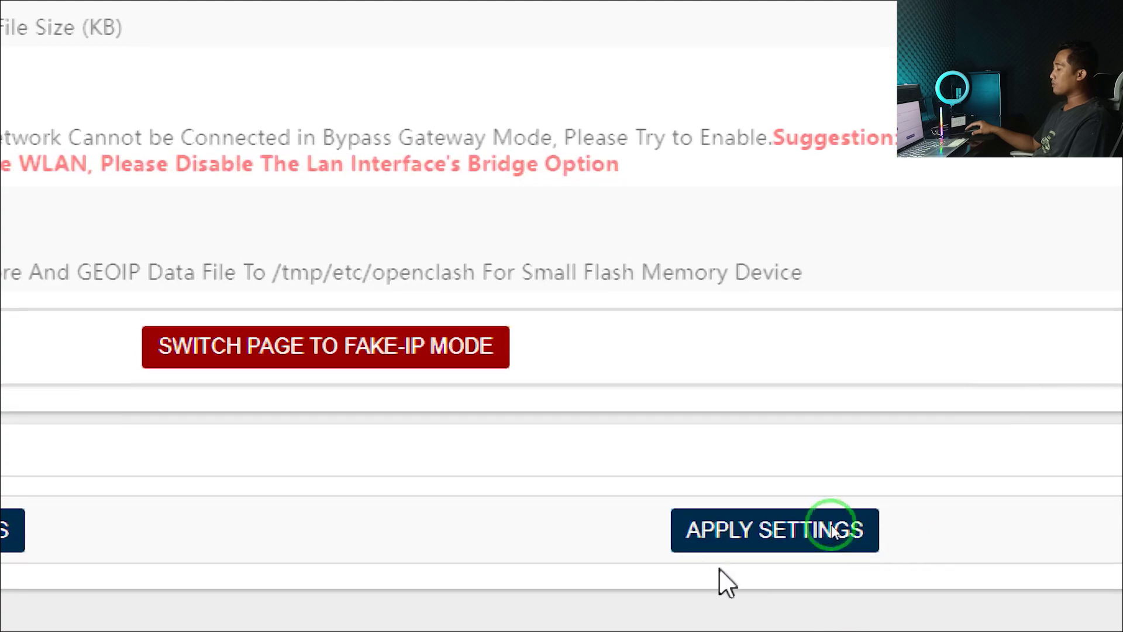
pyautogui.click(830, 529)
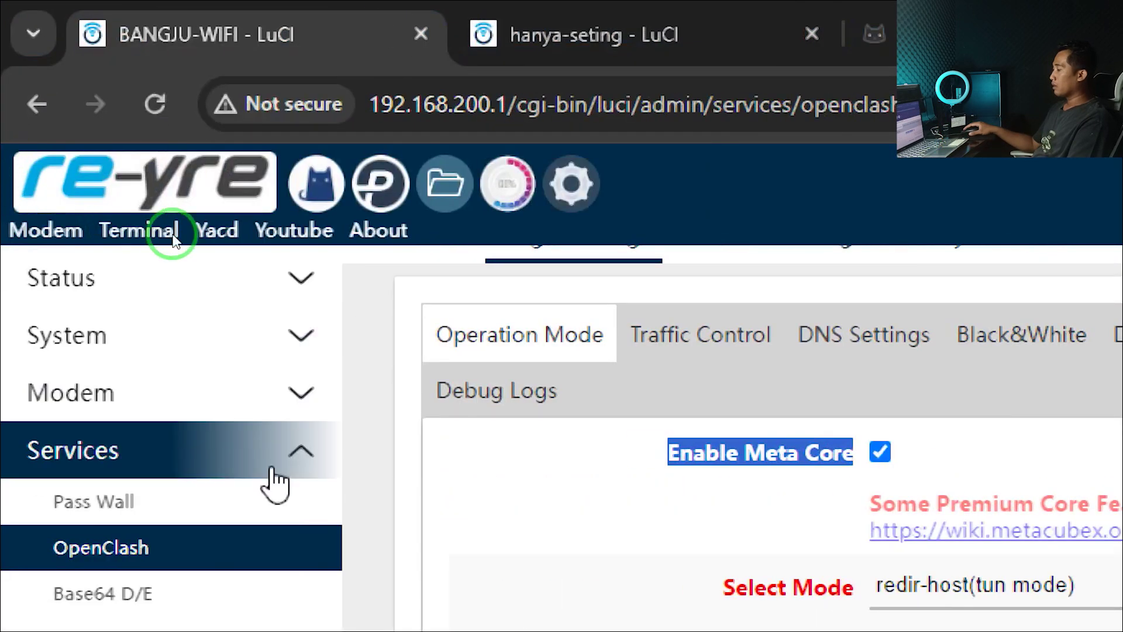
pyautogui.scroll(1, 619, 381)
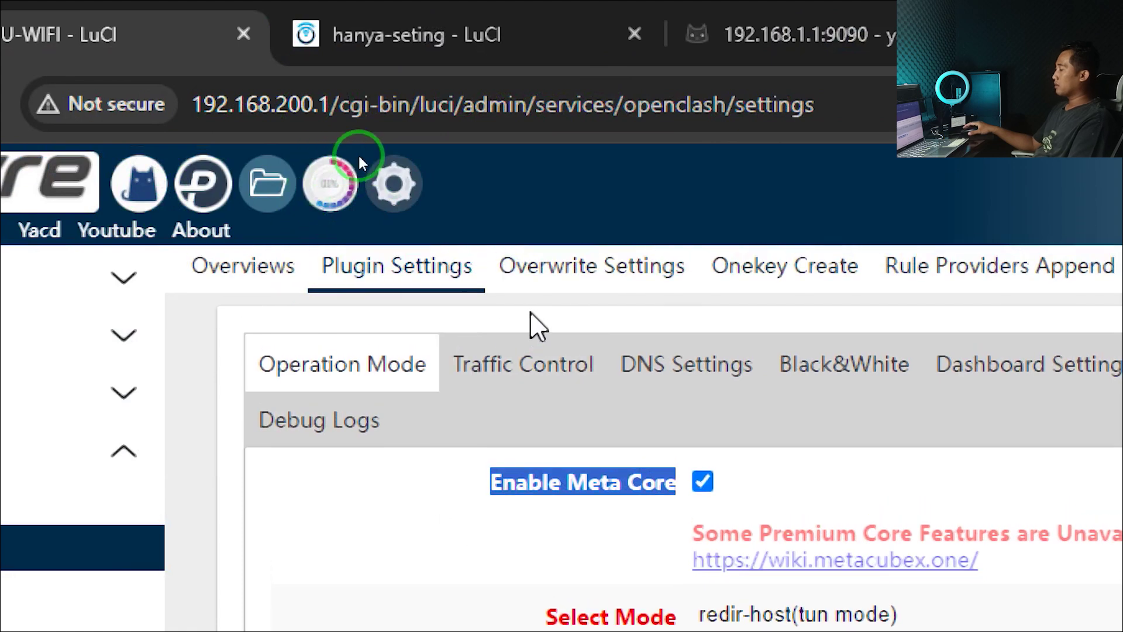
# - Examine the sniffer options in the Meta Settings of OpenClash's overwrite settings on the 192.168.200.1 router
pyautogui.click(559, 275)
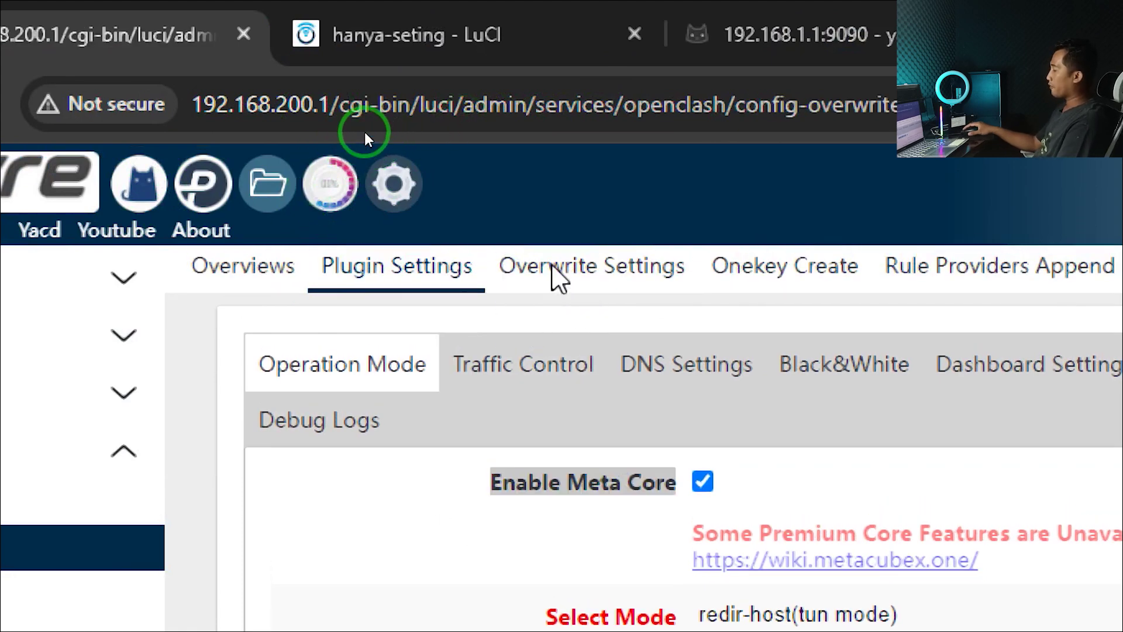
pyautogui.scroll(5, 707, 363)
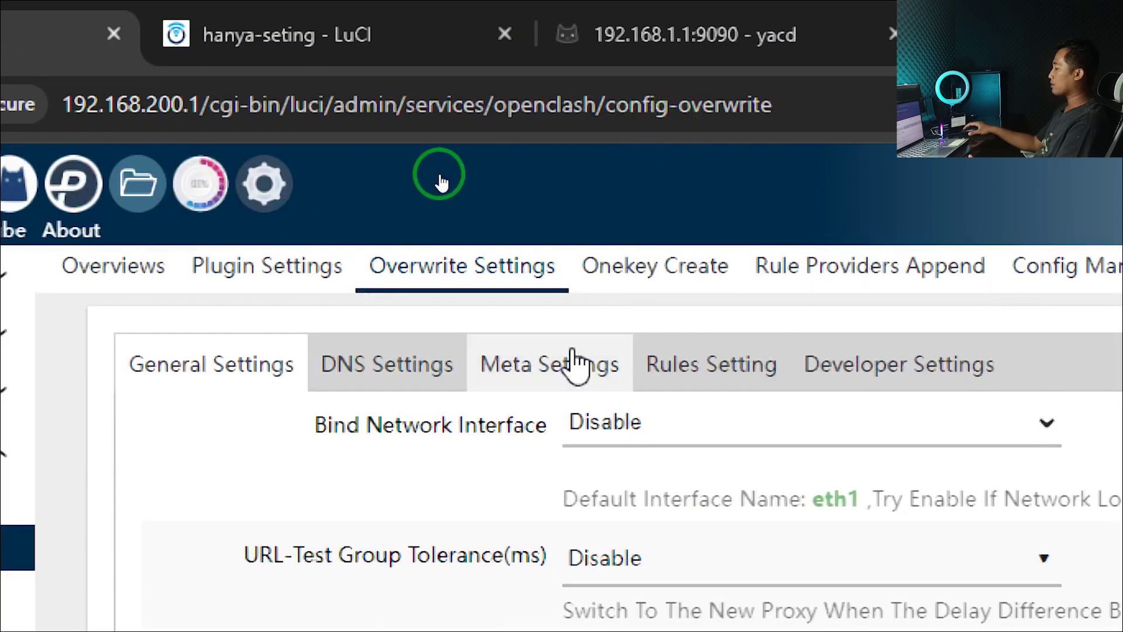
pyautogui.click(514, 377)
pyautogui.scroll(-10, 571, 427)
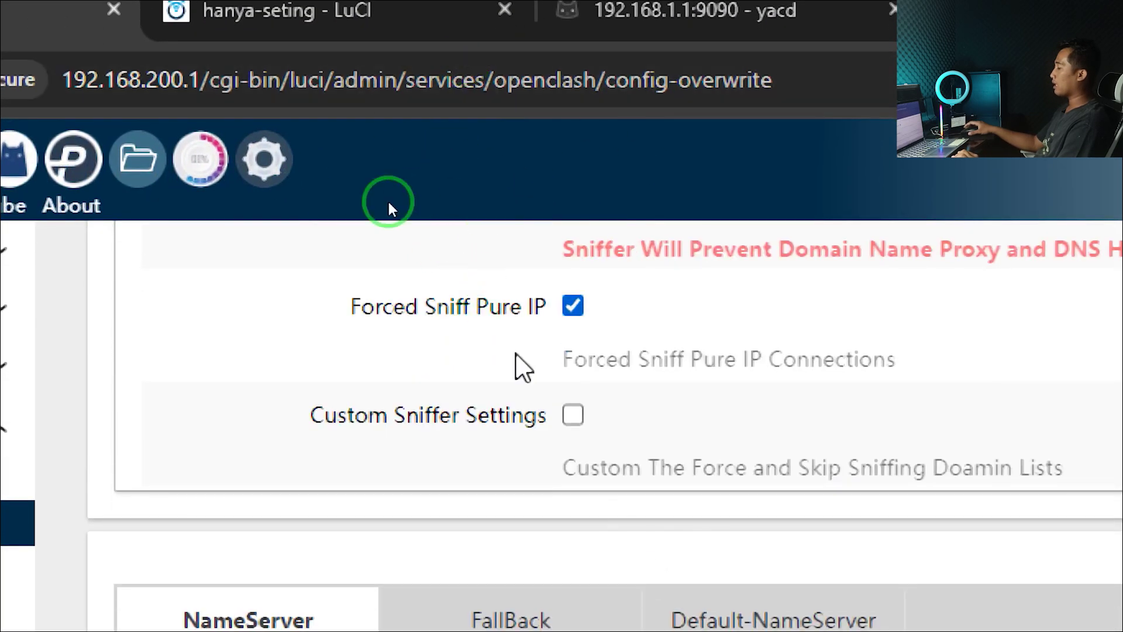
# - Return to the plugin settings on the 192.168.200.1 router and review the Enable Meta Core option in Operation Mode
pyautogui.scroll(3, 524, 368)
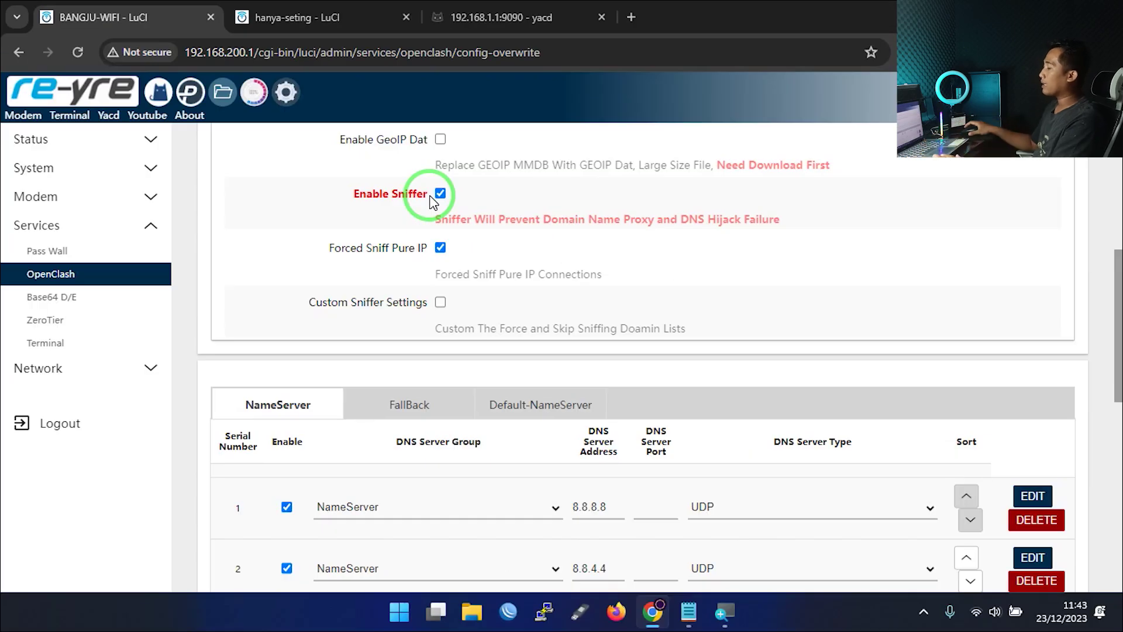
pyautogui.scroll(7, 432, 201)
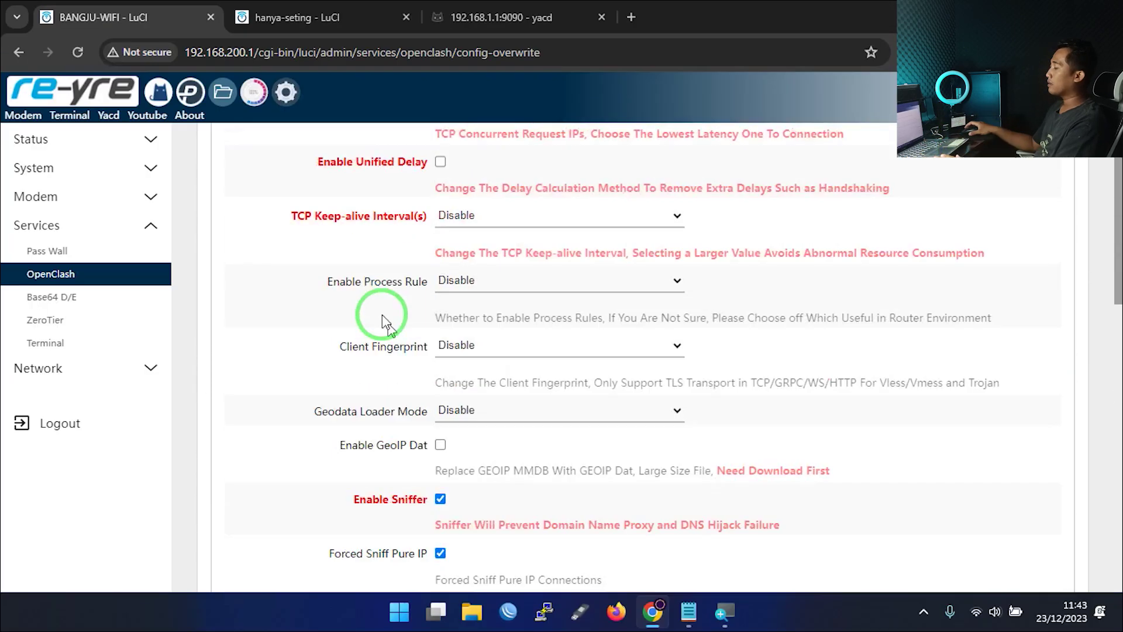
pyautogui.click(279, 146)
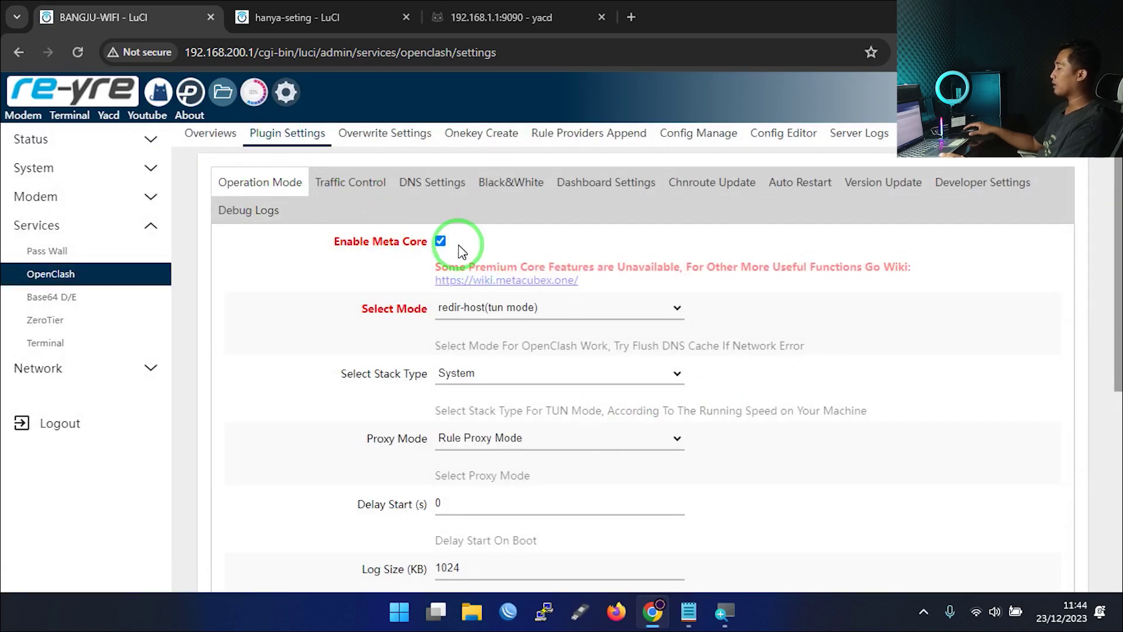
# - Disconnect the computer from the WIFI AIRA network and go back to the OpenClash page of the 192.168.1.1 router
pyautogui.click(985, 612)
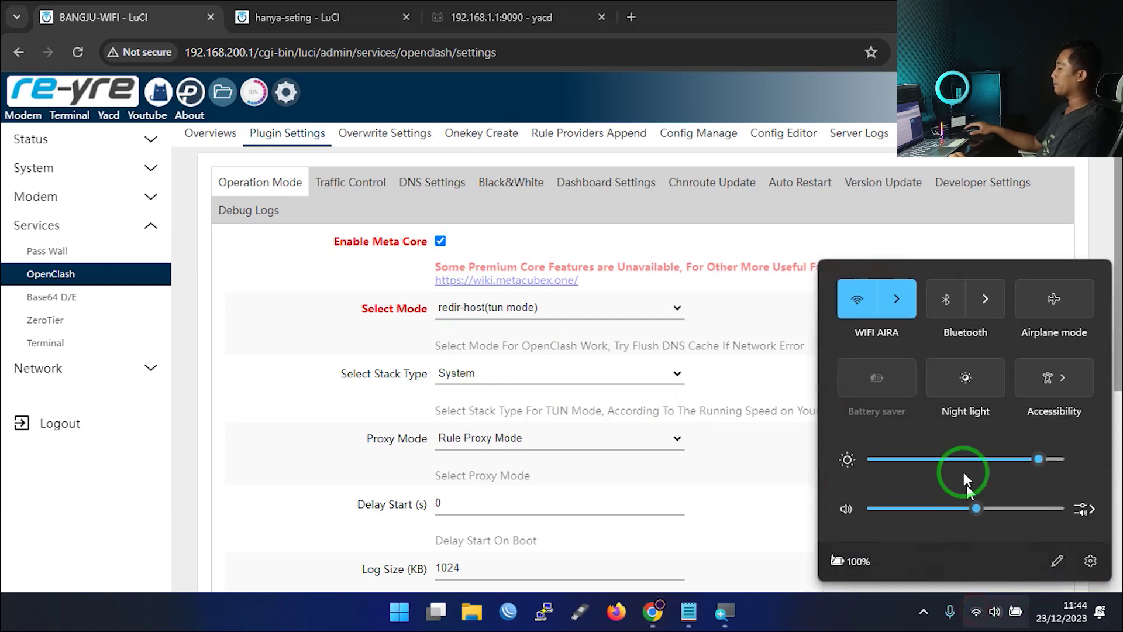
pyautogui.click(907, 306)
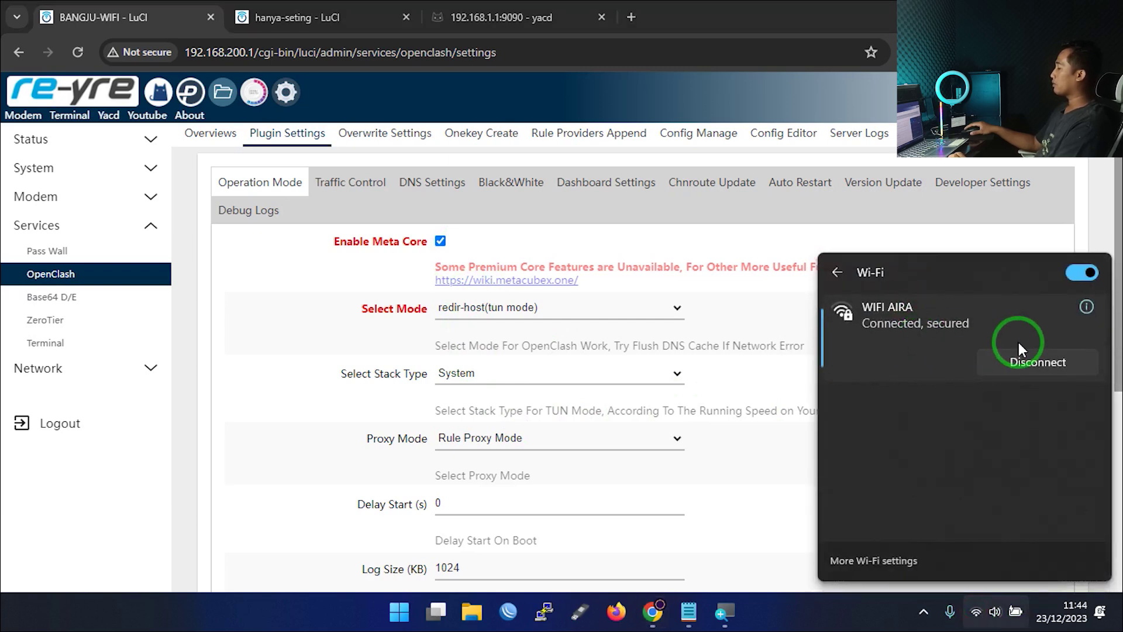
pyautogui.click(1030, 363)
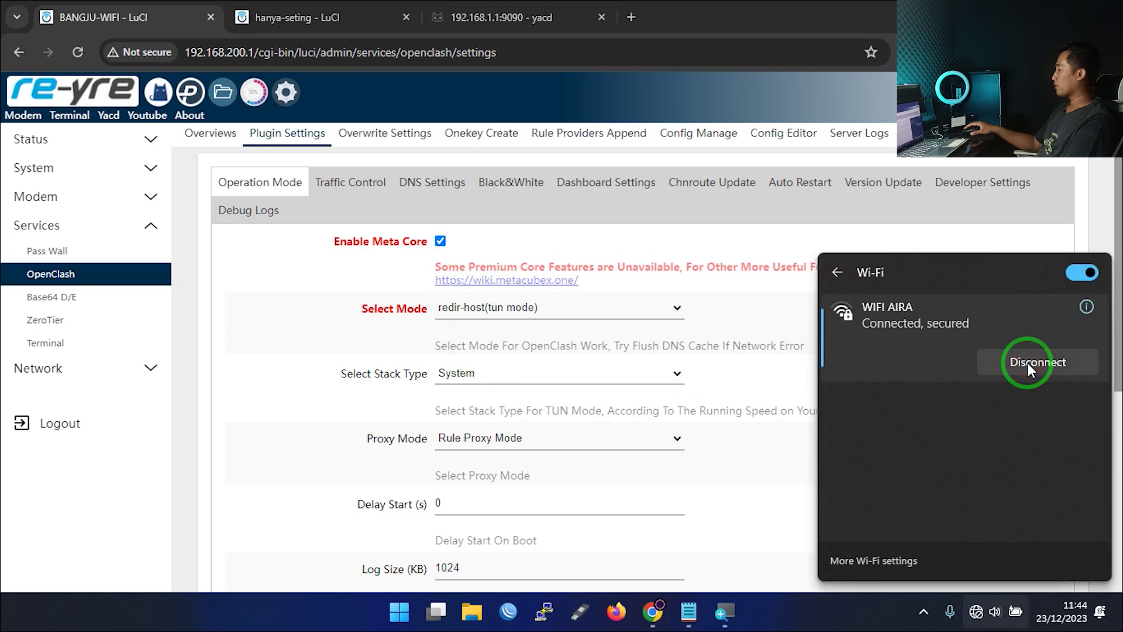
pyautogui.click(265, 14)
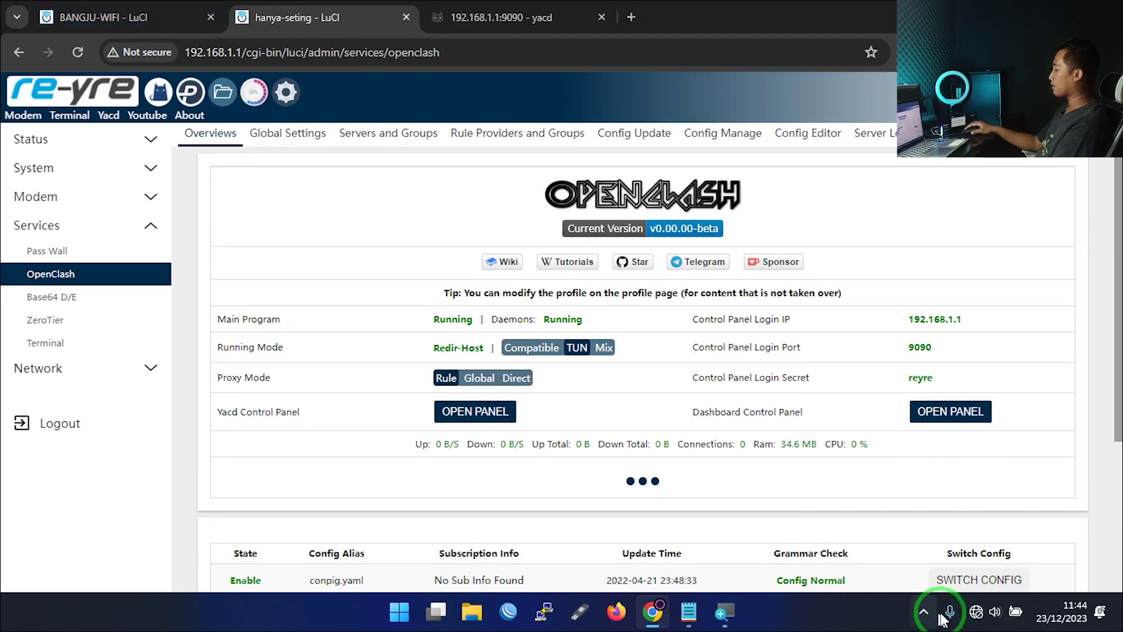
pyautogui.click(976, 613)
pyautogui.click(418, 286)
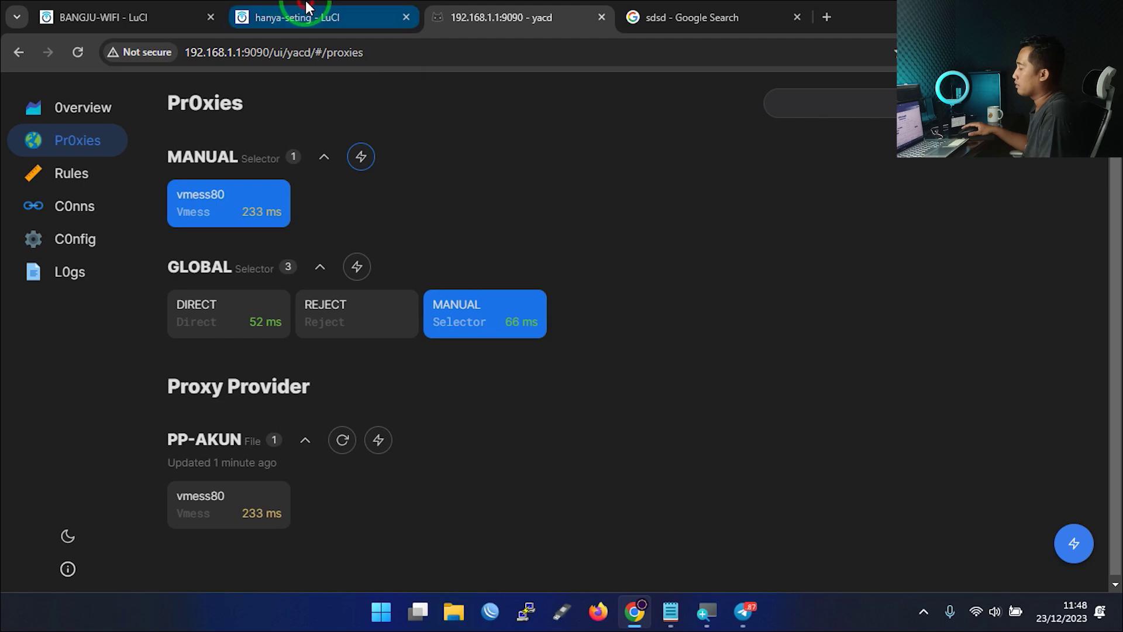
# - Test the MANUAL proxy group's latency in the yacd panel and update all proxy providers
pyautogui.click(300, 13)
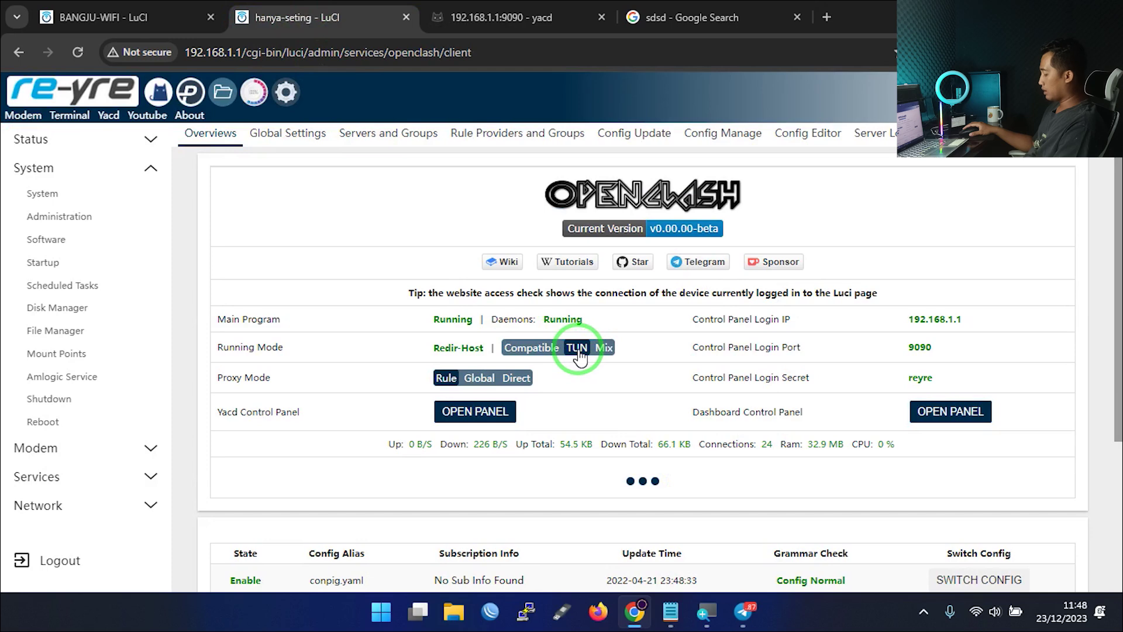
pyautogui.click(484, 8)
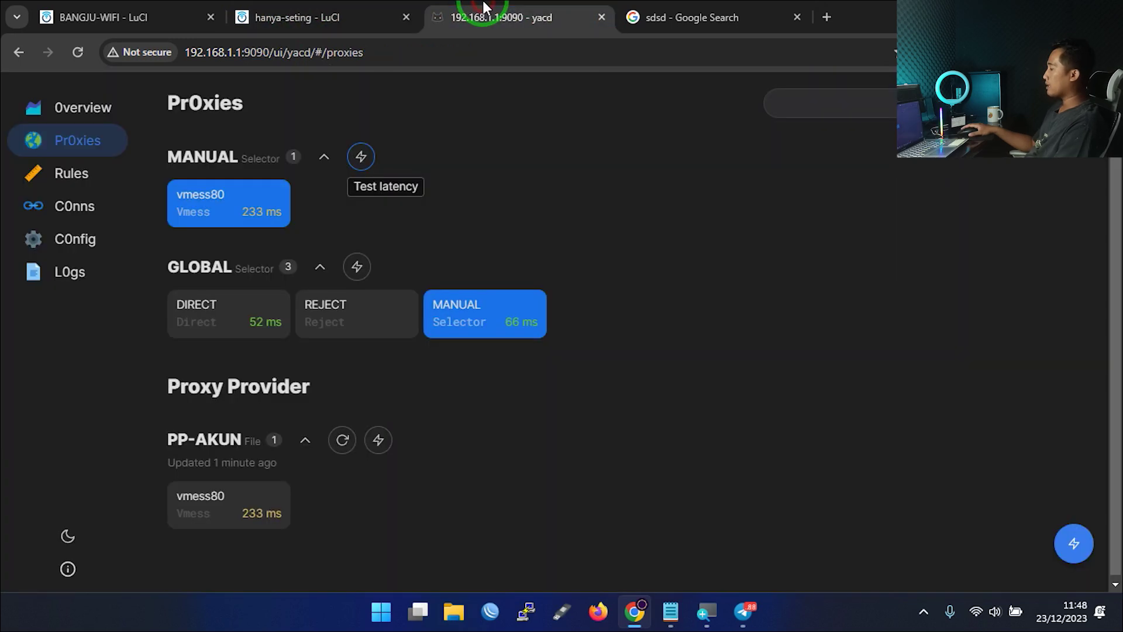
pyautogui.click(361, 158)
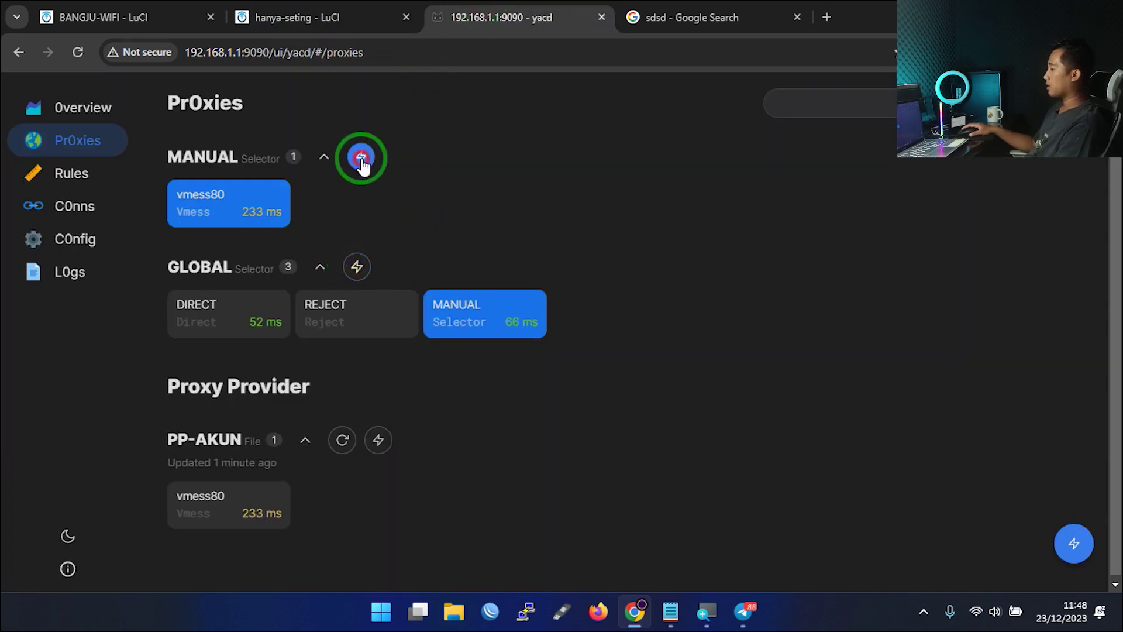
pyautogui.moveTo(1074, 539)
pyautogui.click(1073, 492)
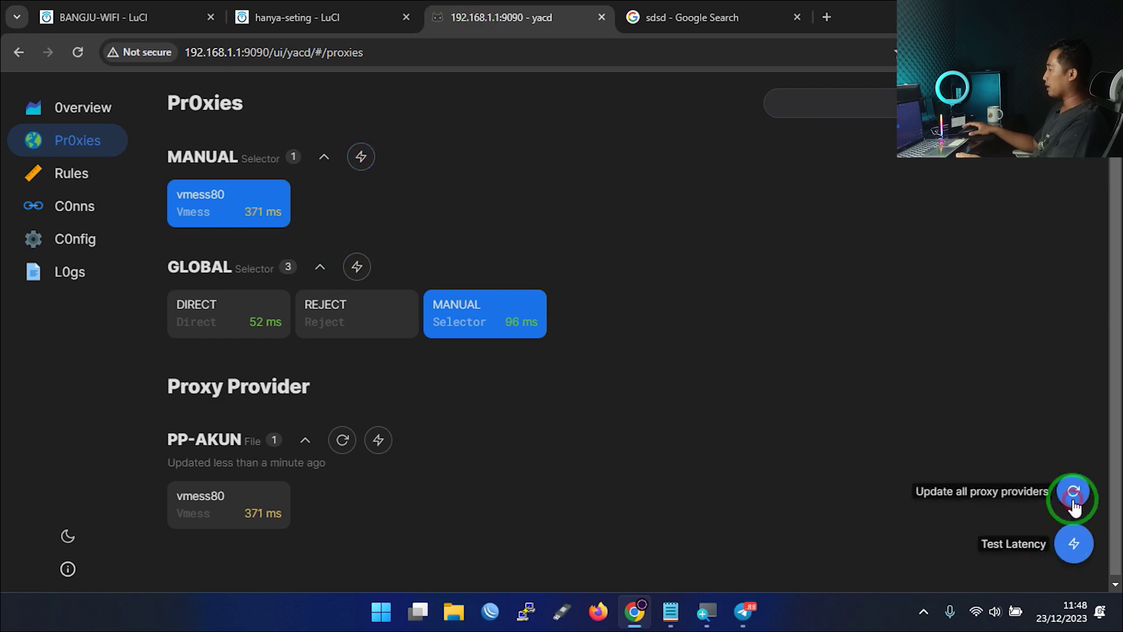
# - Load speedtest.net in place of the sdsd search results to try out the connection
pyautogui.click(638, 13)
pyautogui.click(647, 40)
pyautogui.write('speedtest.net')
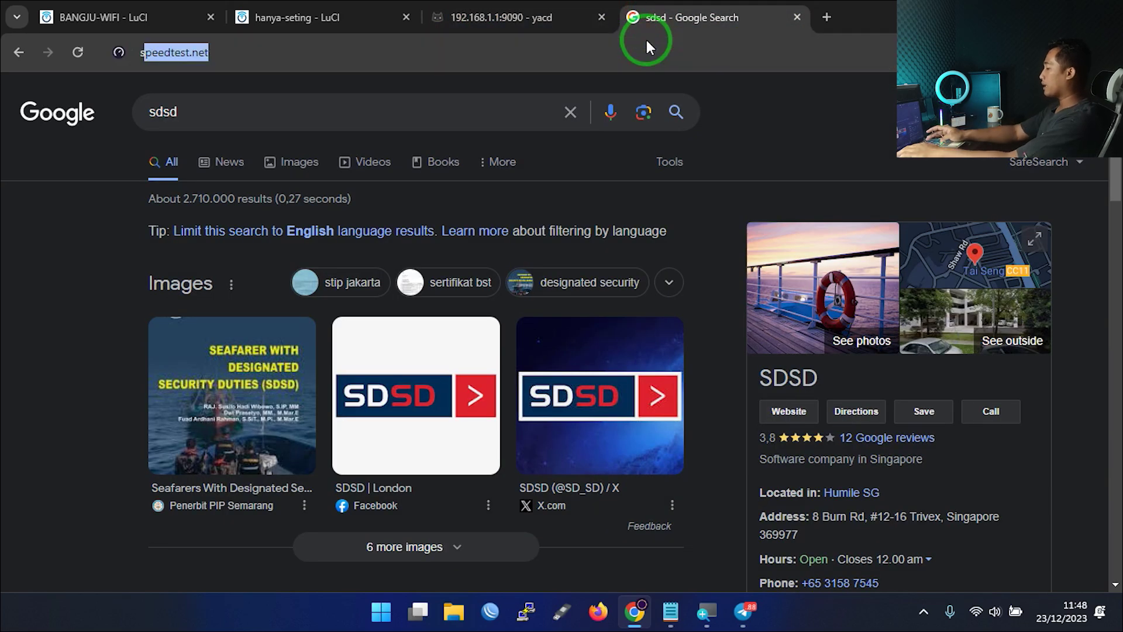
pyautogui.press('Return')
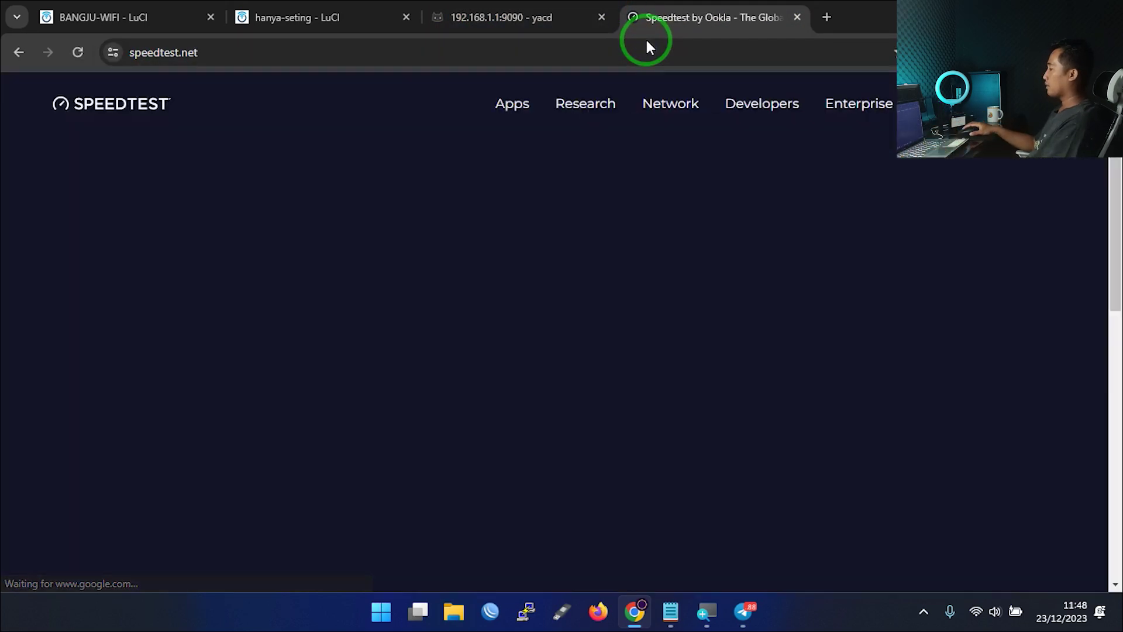
pyautogui.moveTo(379, 490); pyautogui.dragTo(497, 585)
# - Add a browser tab, check the proxies in yacd, and run a Google search for sdsd in the new tab
pyautogui.click(830, 18)
pyautogui.click(748, 15)
pyautogui.click(451, 29)
pyautogui.click(280, 320)
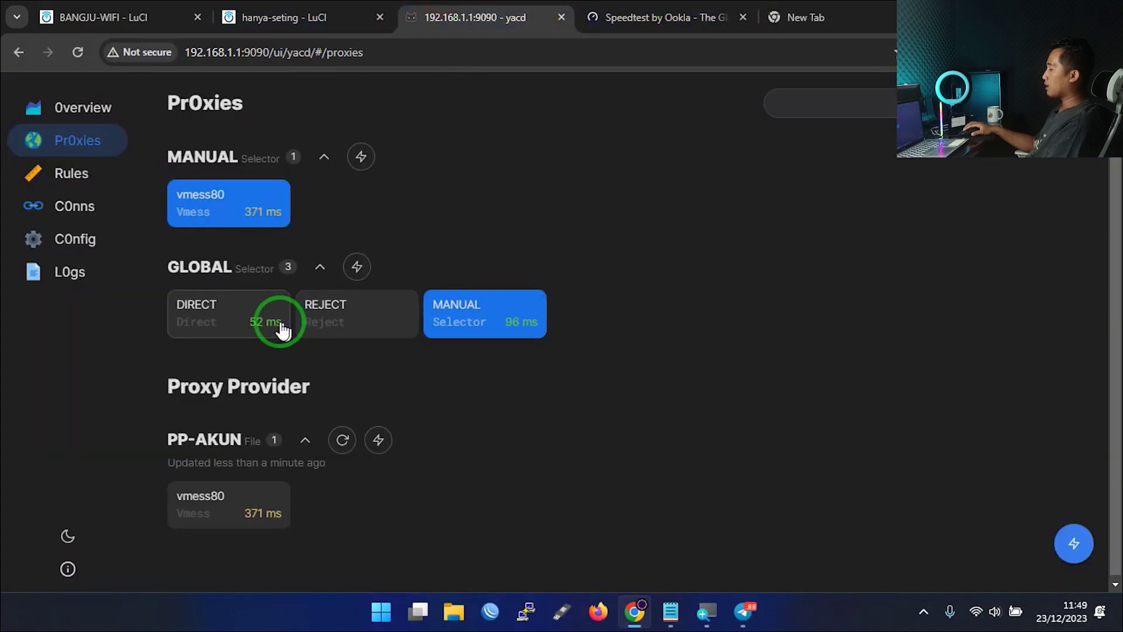
pyautogui.click(761, 13)
pyautogui.click(751, 58)
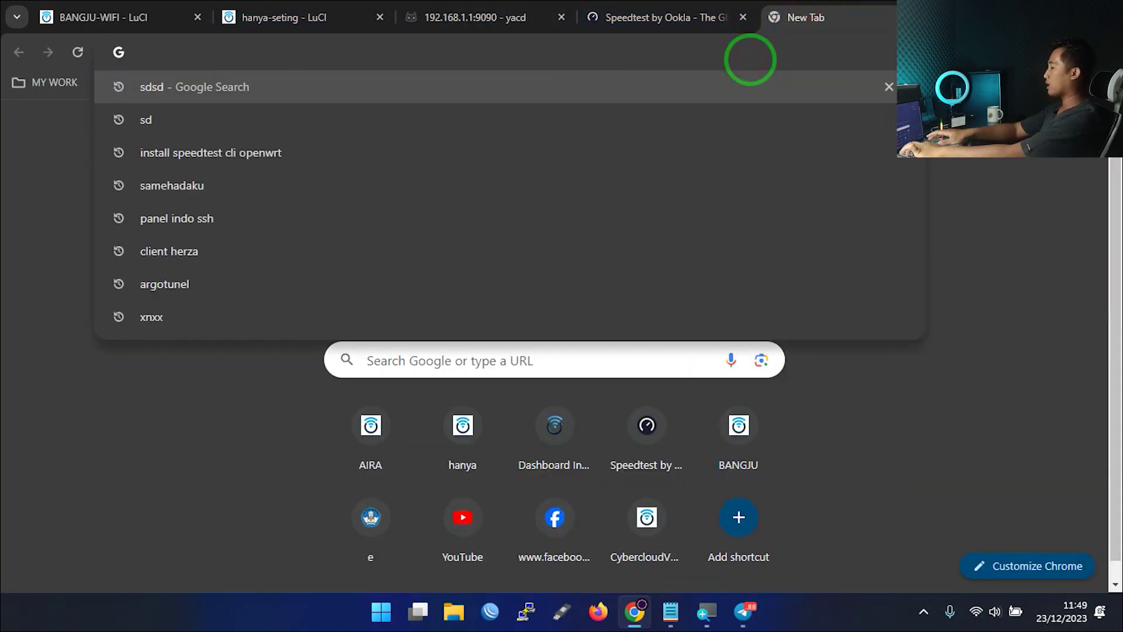
pyautogui.press('Return')
# - Try to load youtube.com/watch?v=LojCFIVsVL8 in the search tab and close the Speedtest tab
pyautogui.click(750, 56)
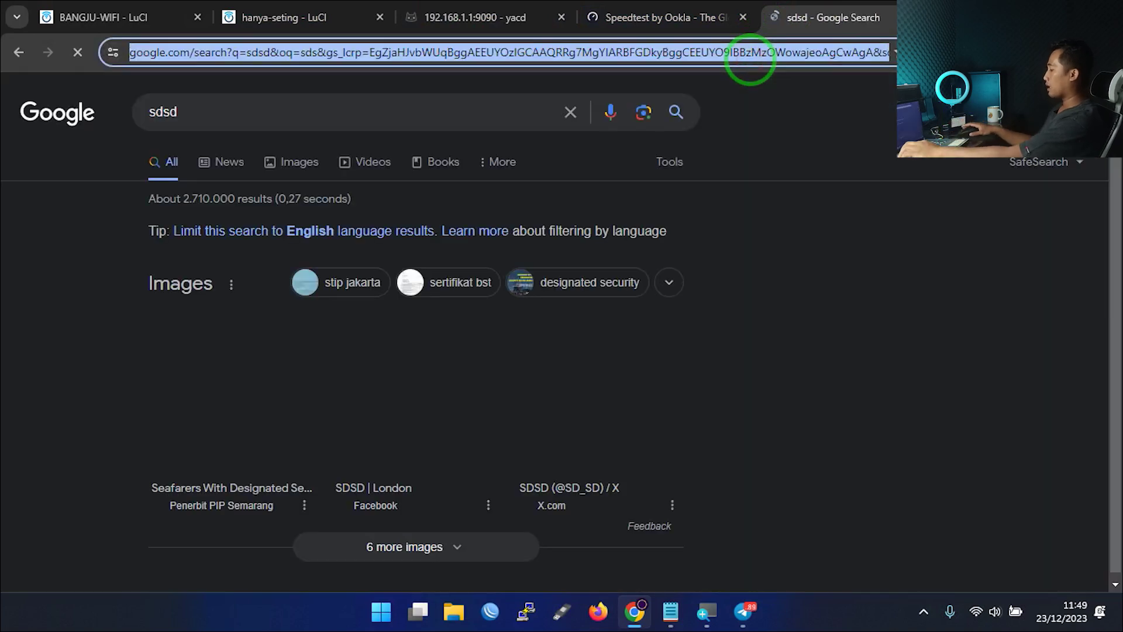
pyautogui.write('youtube.com/watch?v=LojCFIVsVL8')
pyautogui.press('Return')
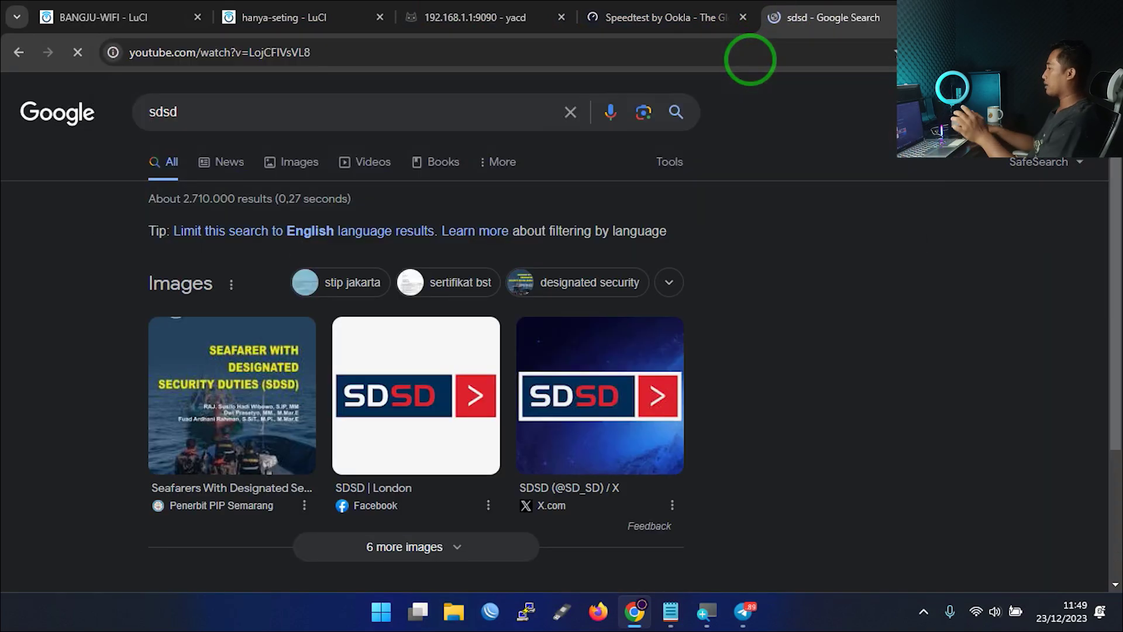
pyautogui.click(742, 17)
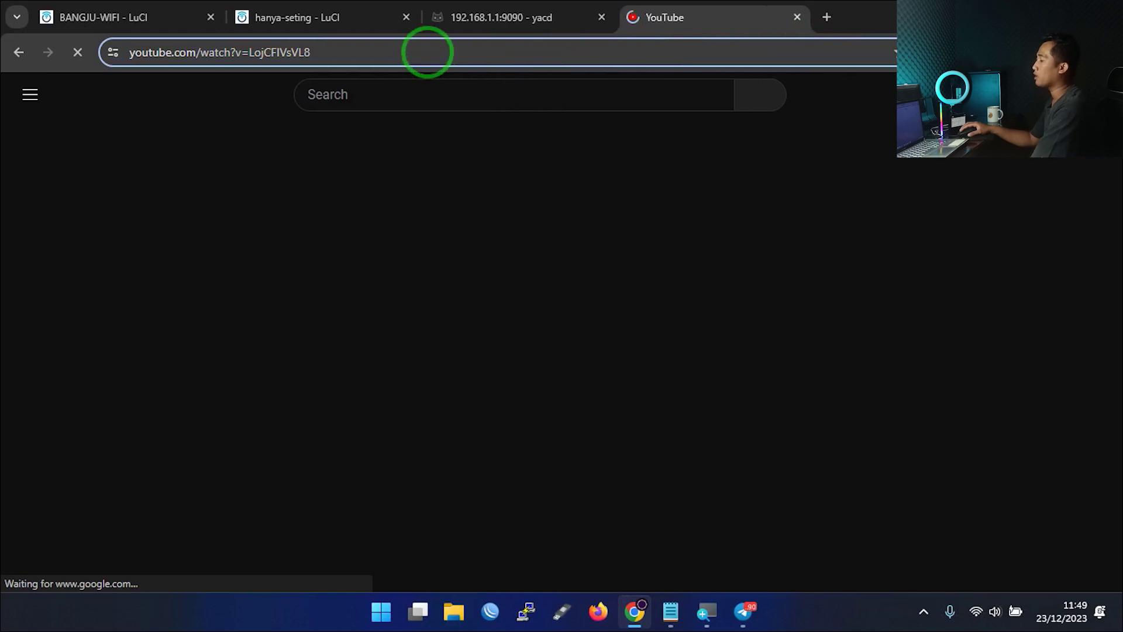
pyautogui.moveTo(415, 52); pyautogui.dragTo(265, 59)
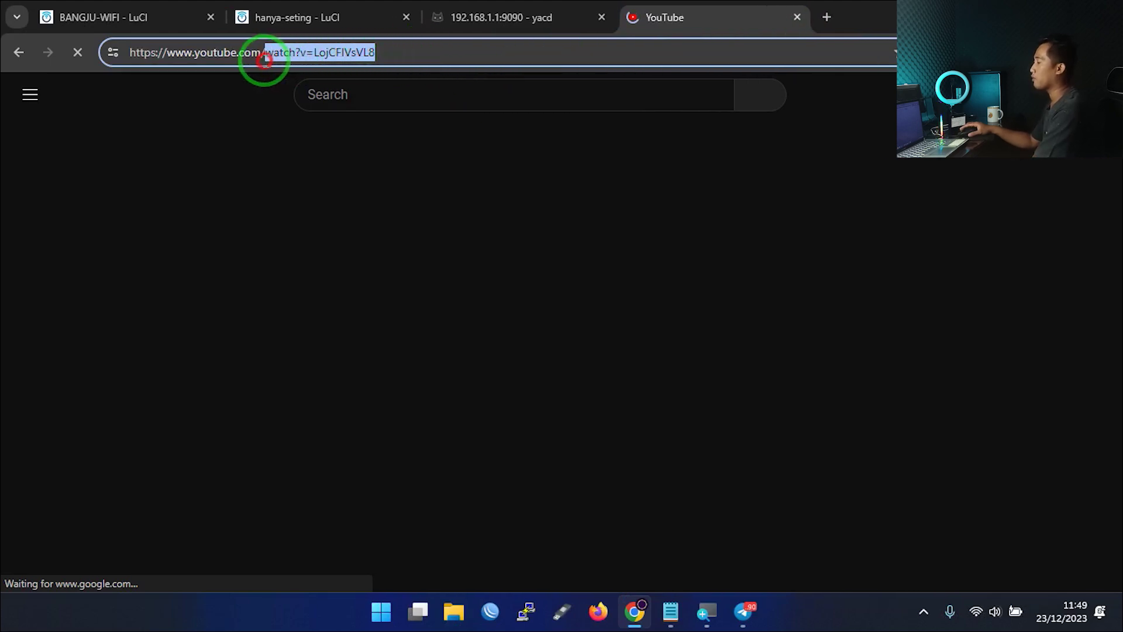
# - Replace the YouTube tab with a blank one and check the vmess80 and GLOBAL proxies in yacd
pyautogui.click(796, 17)
pyautogui.click(625, 17)
pyautogui.click(515, 17)
pyautogui.click(475, 327)
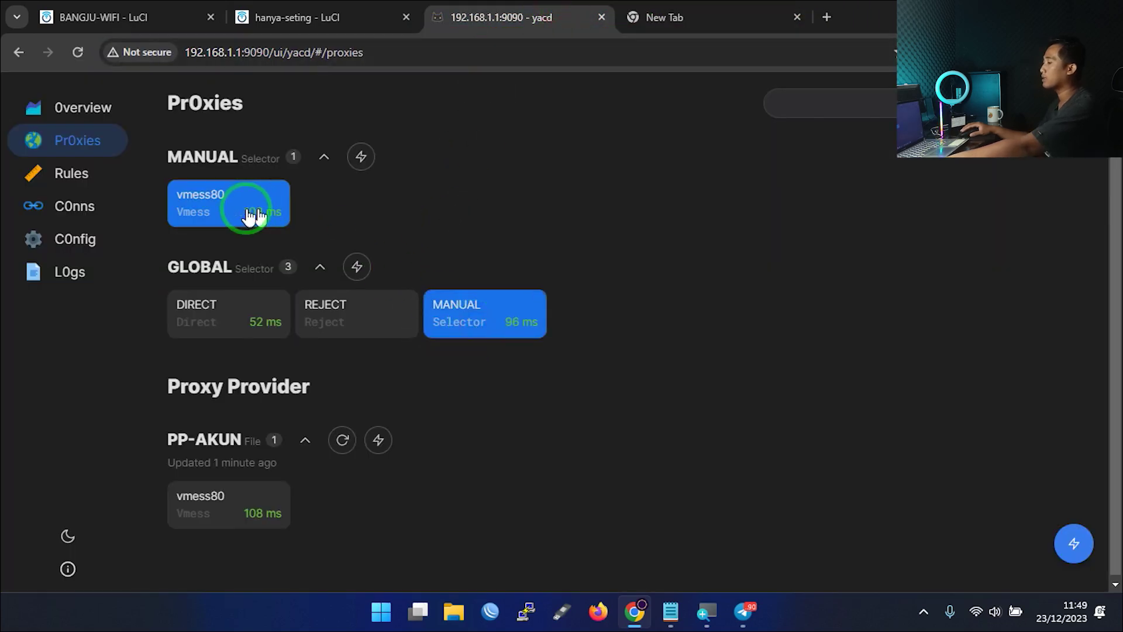
# - Load youtube.com in the blank tab, leaving the suggested video path out of the address
pyautogui.click(627, 27)
pyautogui.write('y')
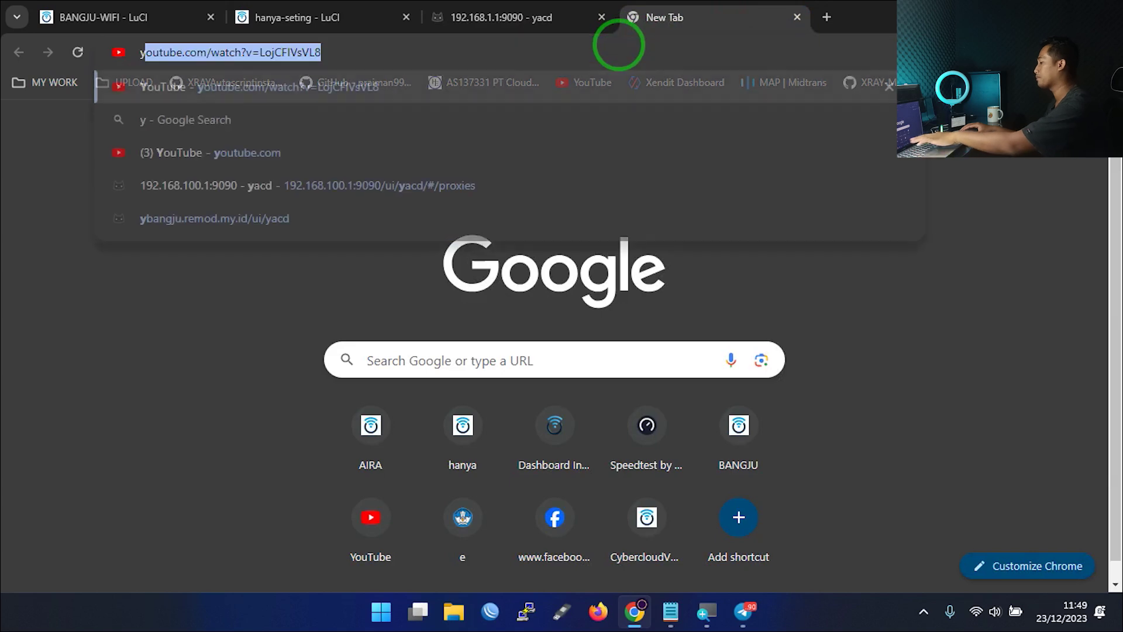
pyautogui.moveTo(212, 54); pyautogui.dragTo(636, 97)
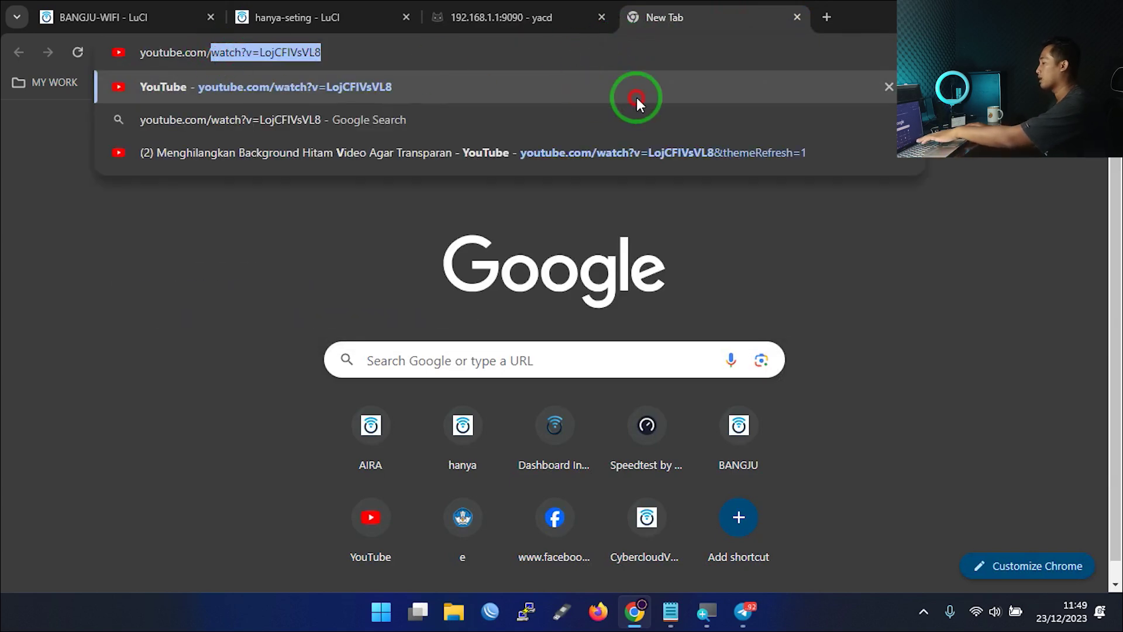
pyautogui.press('BackSpace')
pyautogui.press('Return')
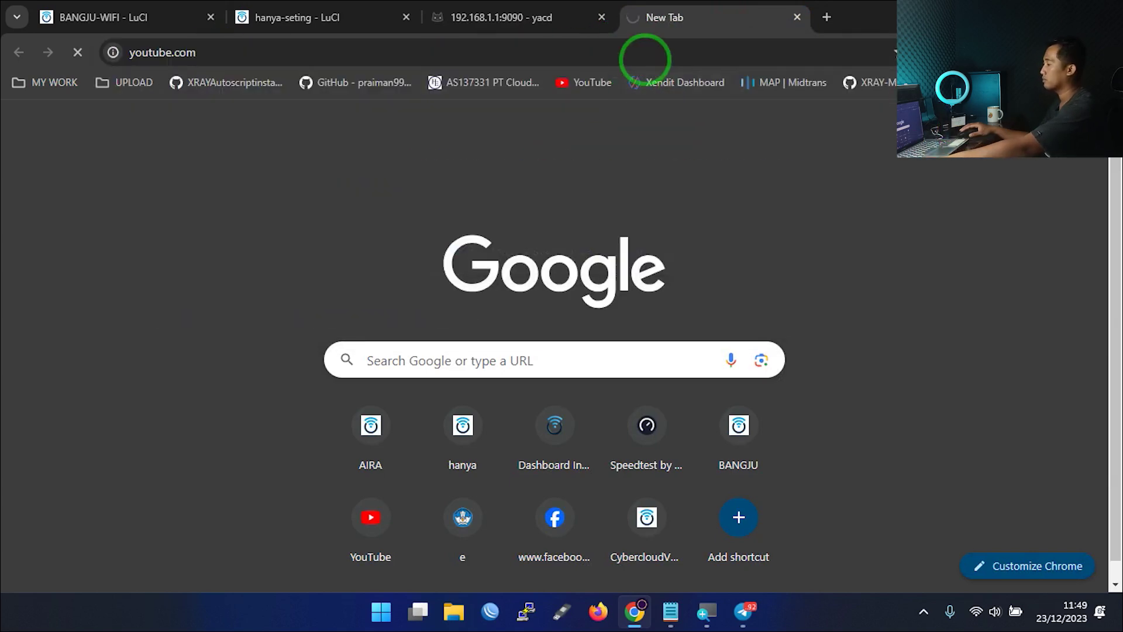
pyautogui.click(645, 54)
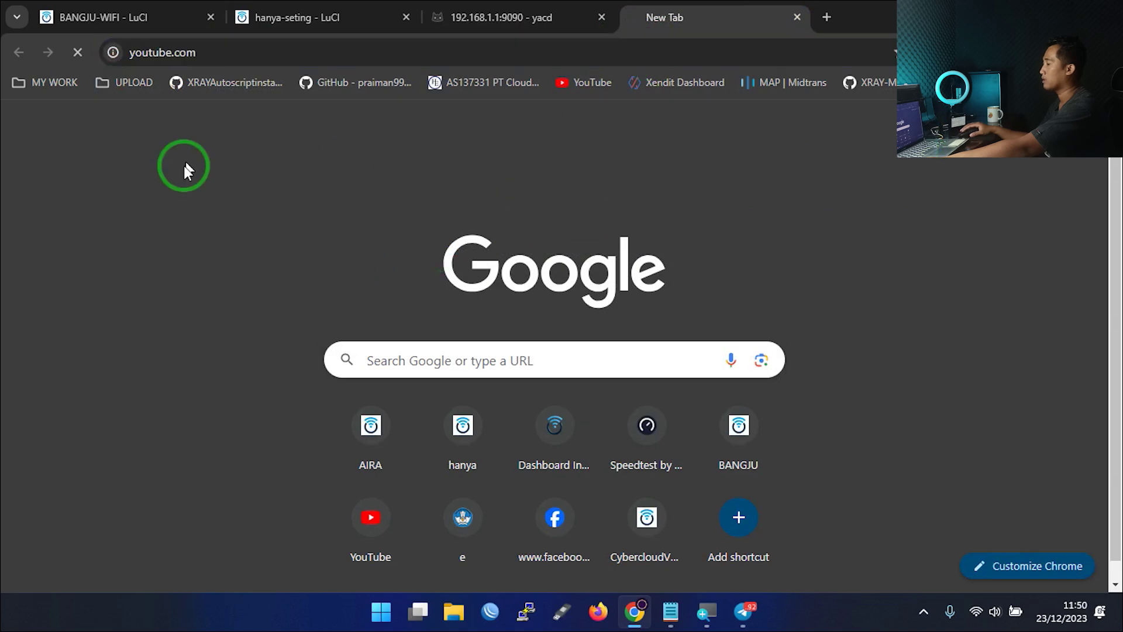
# - Retest the MANUAL proxy group's latency in yacd, return to the YouTube tab and hide all chat notifications
pyautogui.click(486, 16)
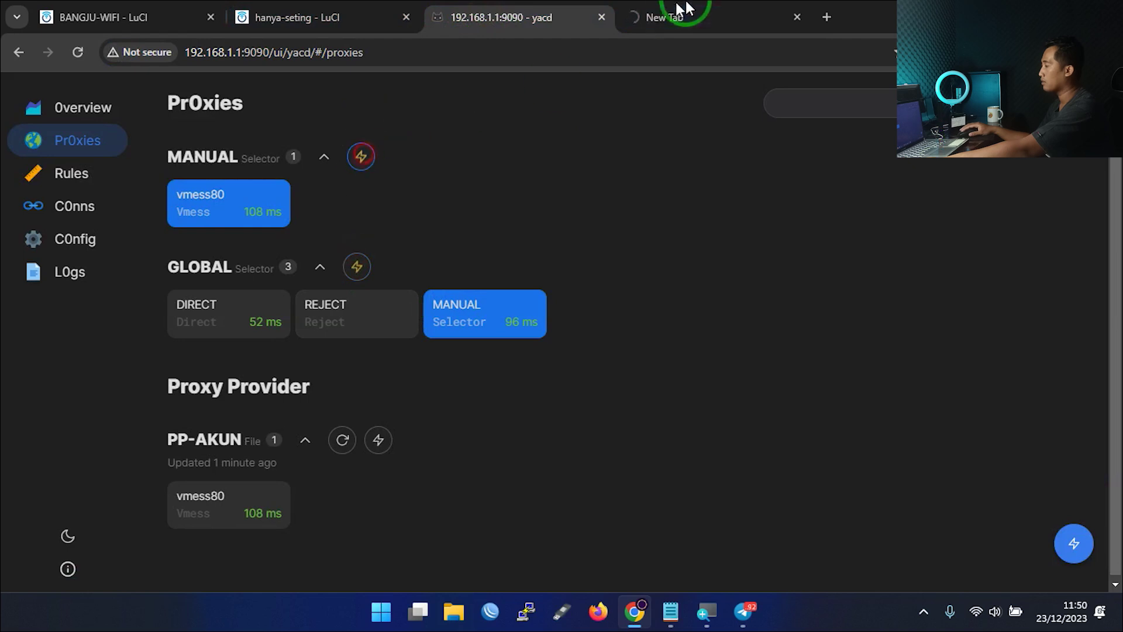
pyautogui.click(673, 17)
pyautogui.click(651, 52)
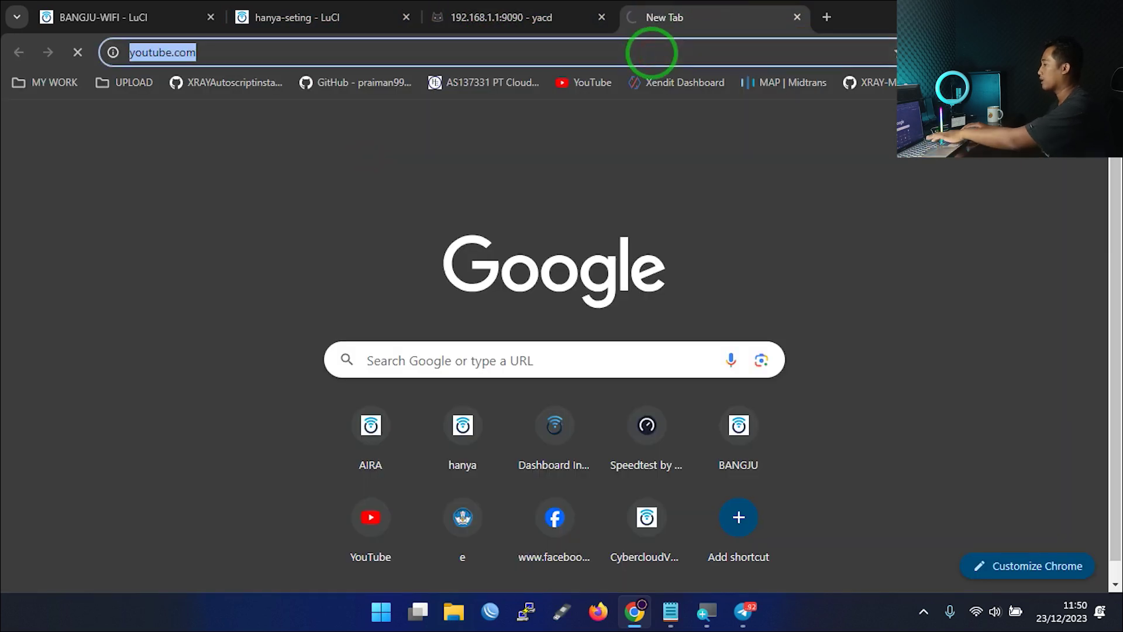
pyautogui.click(652, 54)
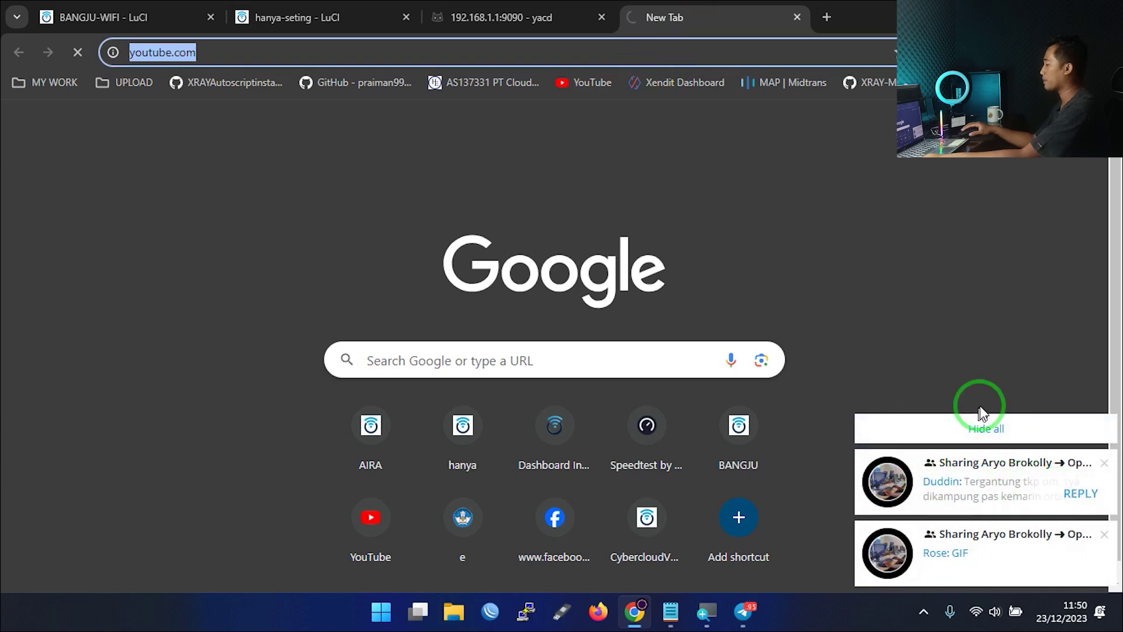
pyautogui.click(997, 431)
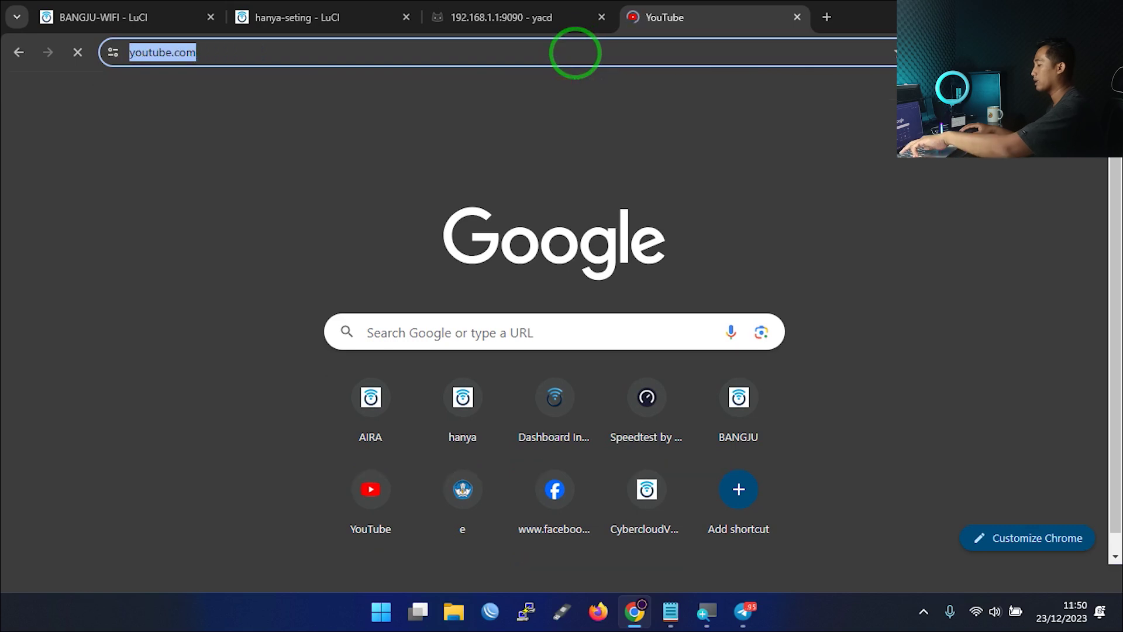
# - Add another blank tab, view the YouTube home page and check the proxy latencies in yacd
pyautogui.hotkey('ctrl', 't')
pyautogui.click(688, 11)
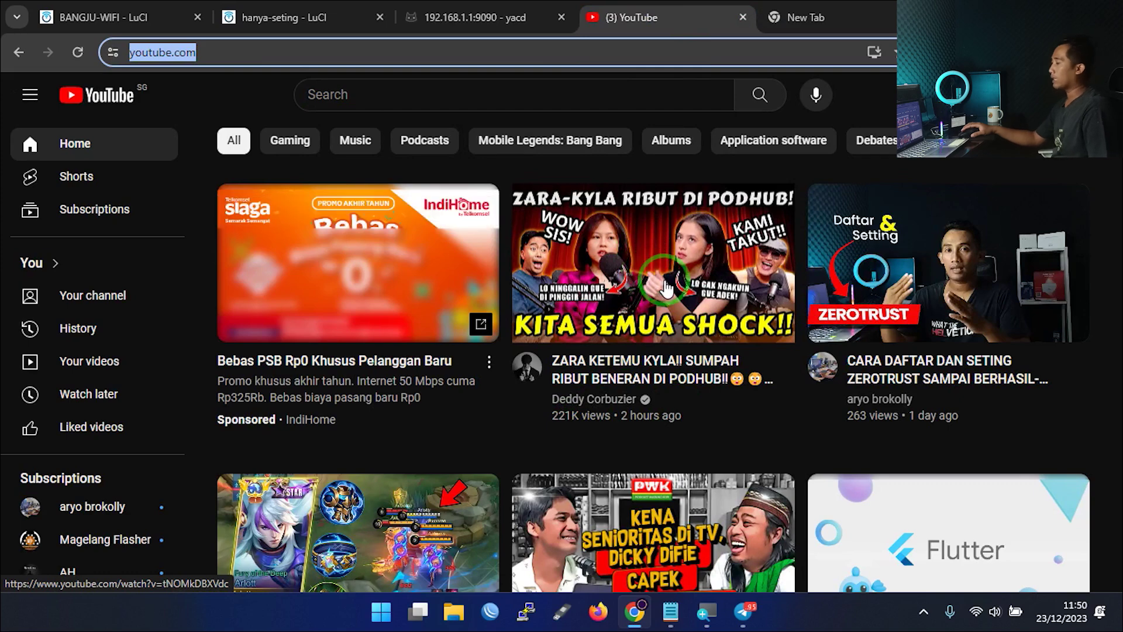
pyautogui.click(485, 17)
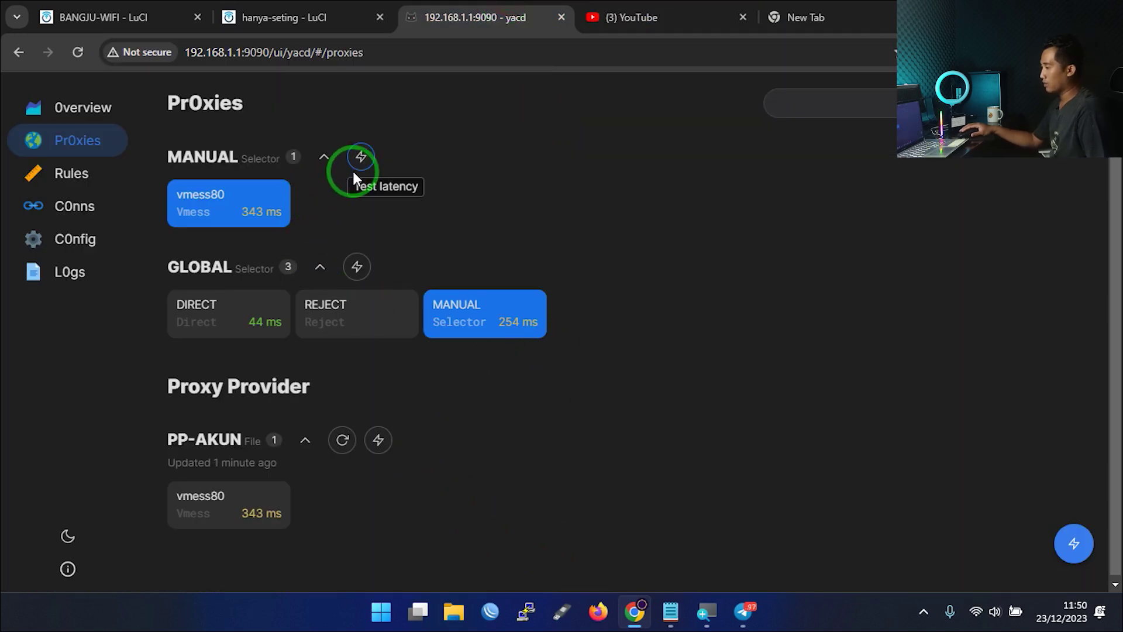